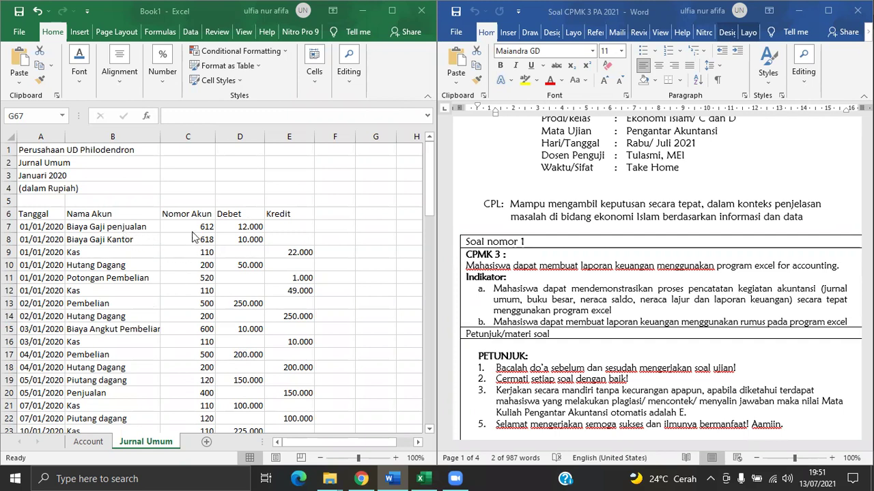
- Create a copy of the Jurnal Umum sheet at the end of the workbook
{"action": "right_click", "coordinate": [145, 443]}
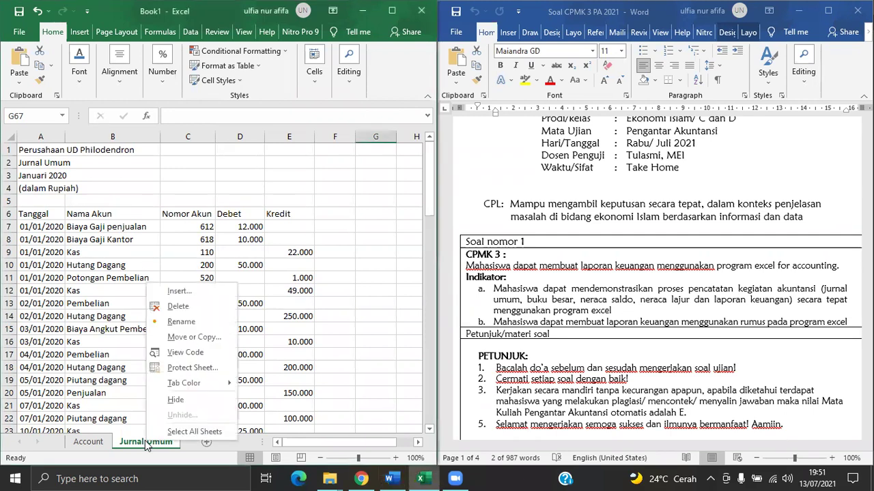
{"action": "left_click", "coordinate": [185, 340]}
{"action": "left_click", "coordinate": [112, 334]}
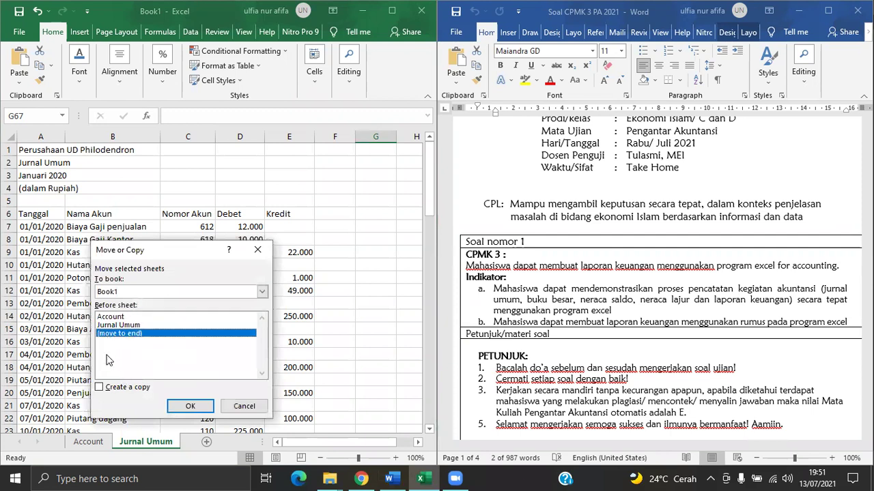
{"action": "left_click", "coordinate": [100, 387]}
{"action": "left_click", "coordinate": [189, 406]}
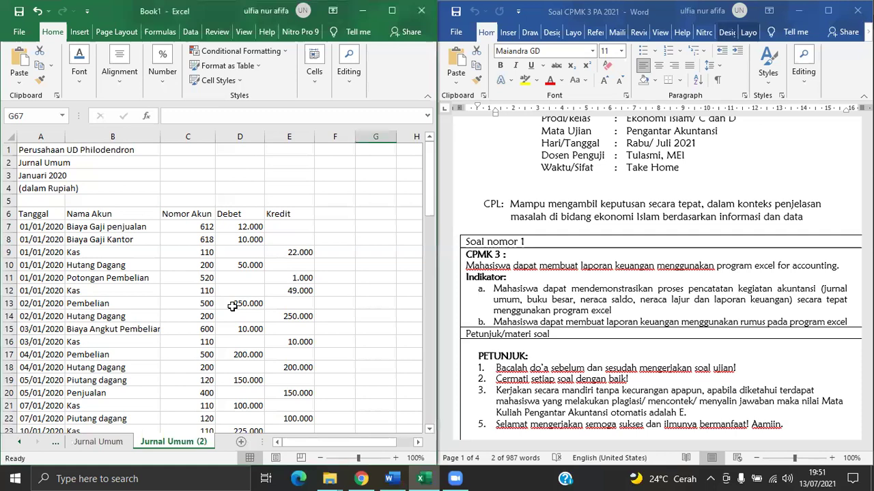
- Clear the debit and credit totals in D70 and E70 of the copied journal sheet
{"action": "left_click_drag", "start_coordinate": [430, 187], "coordinate": [421, 391]}
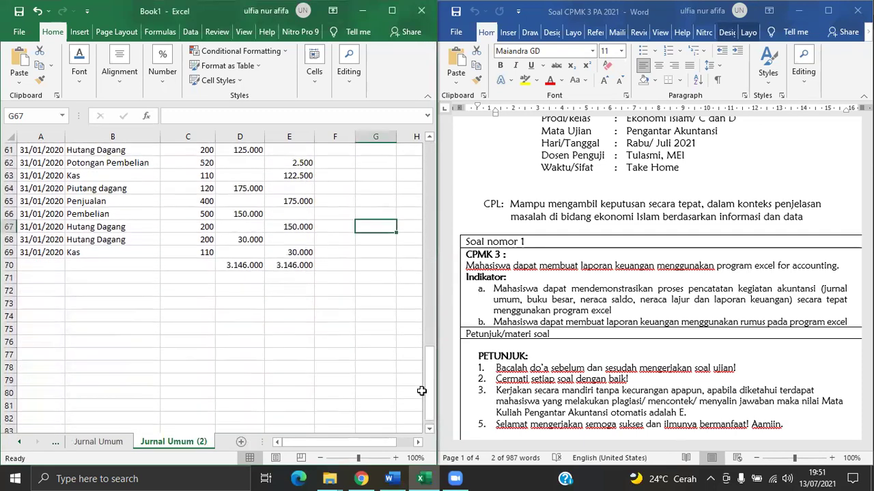
{"action": "left_click", "coordinate": [247, 267]}
{"action": "double_click", "coordinate": [246, 267]}
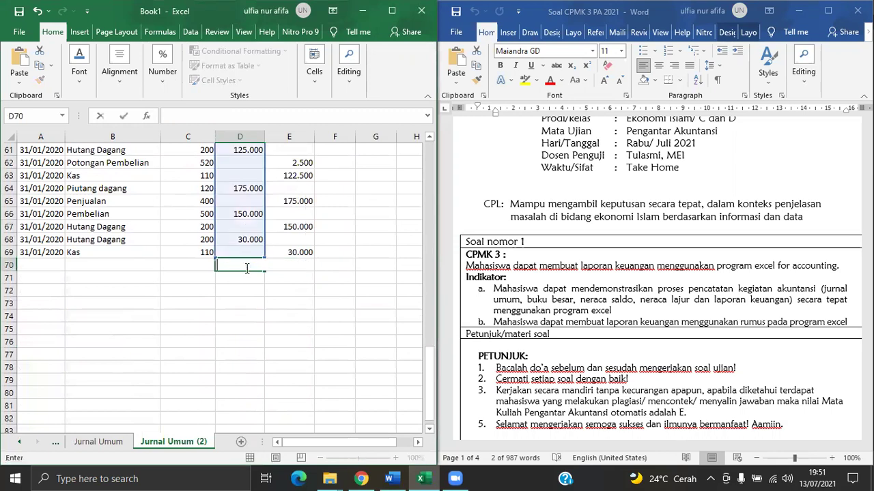
{"action": "key", "text": "Tab"}
{"action": "key", "text": "BackSpace"}
{"action": "left_click", "coordinate": [284, 299]}
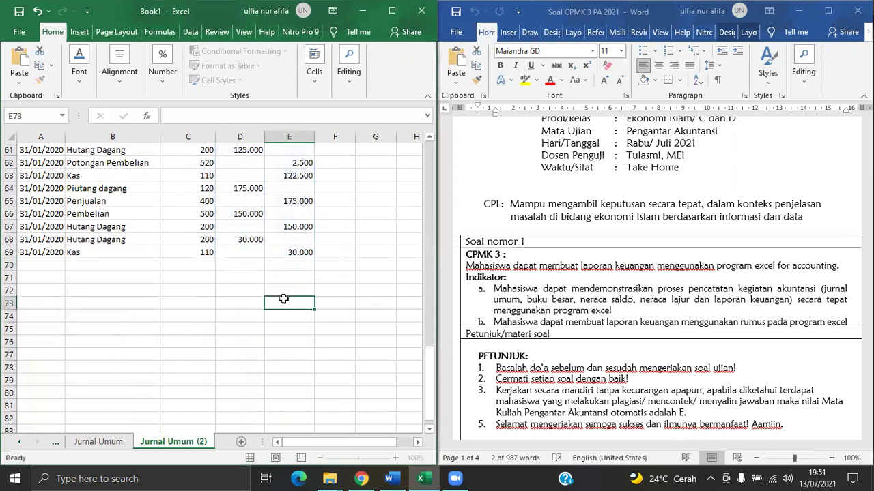
- Bring the exam document's opening balance table into view and enter the date 01/01/2020 in A70 and A71 of the journal copy
{"action": "left_click_drag", "start_coordinate": [868, 140], "coordinate": [868, 175]}
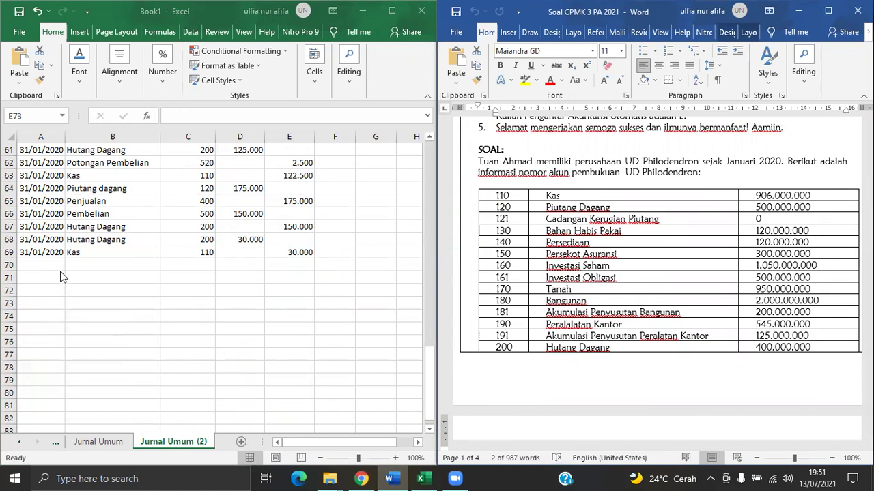
{"action": "key", "text": "alt+Tab"}
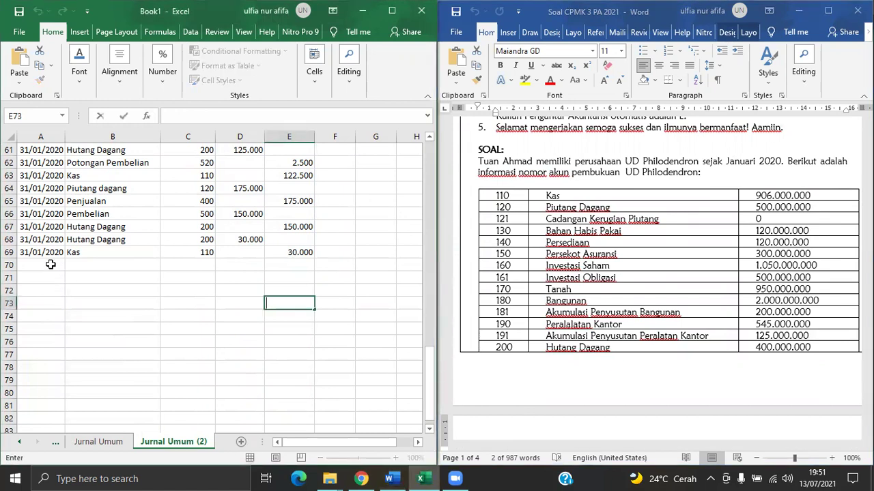
{"action": "left_click", "coordinate": [50, 264]}
{"action": "type", "text": "01/"}
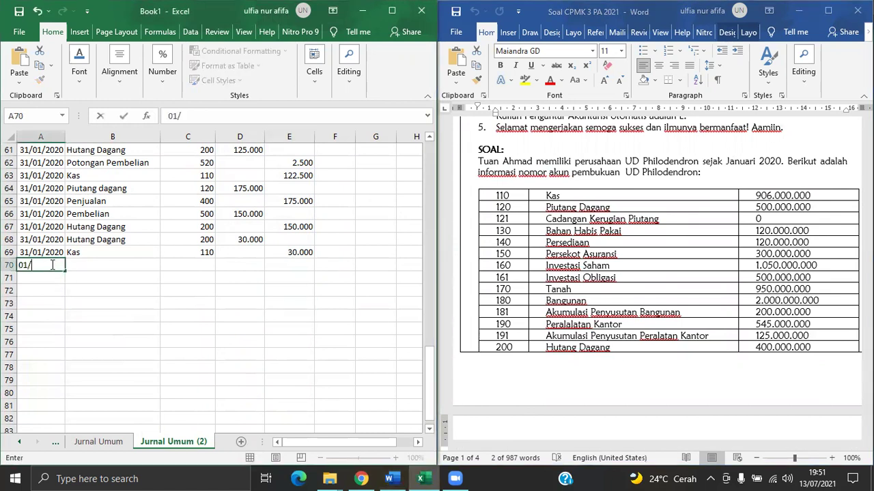
{"action": "type", "text": "01/2020"}
{"action": "key", "text": "Return"}
{"action": "type", "text": "01/01/202"}
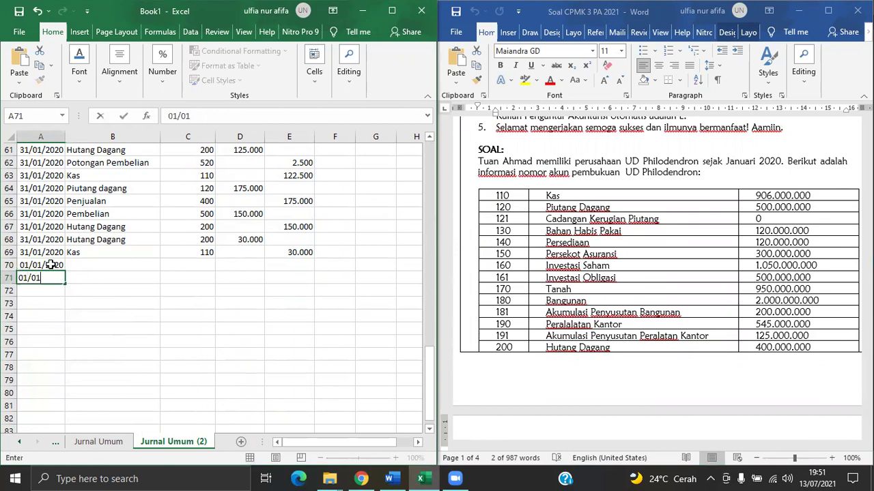
{"action": "type", "text": "0"}
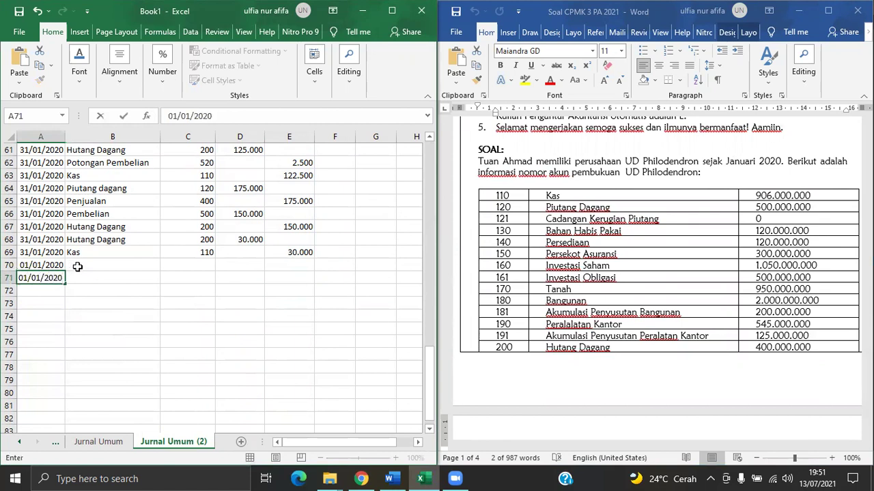
{"action": "left_click", "coordinate": [82, 266]}
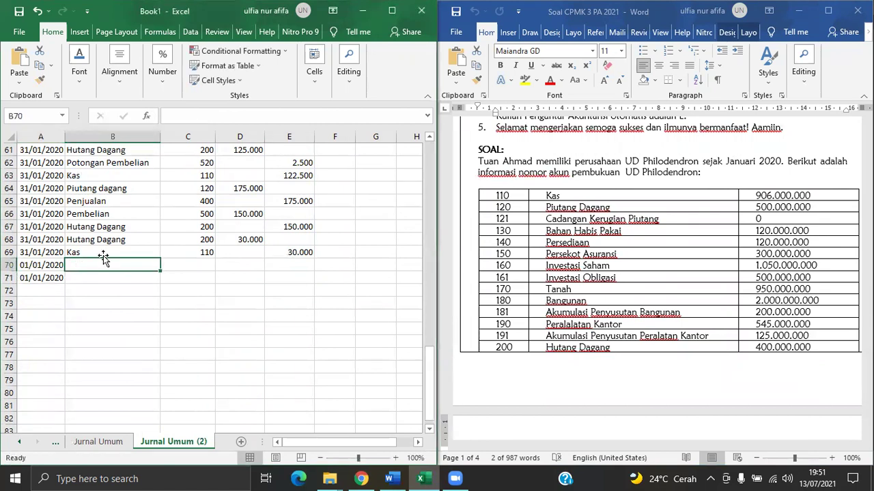
- Fill the account name VLOOKUP formula from B69 down to B108
{"action": "left_click", "coordinate": [111, 252]}
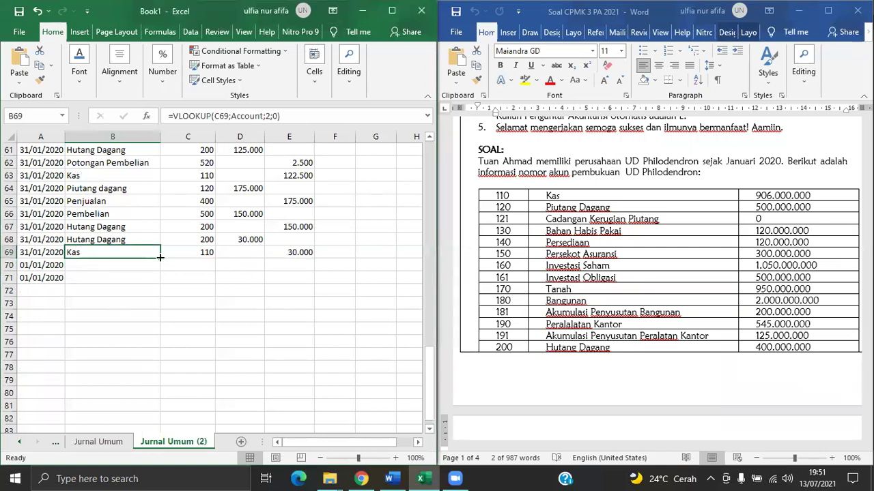
{"action": "left_click_drag", "start_coordinate": [161, 258], "coordinate": [129, 417]}
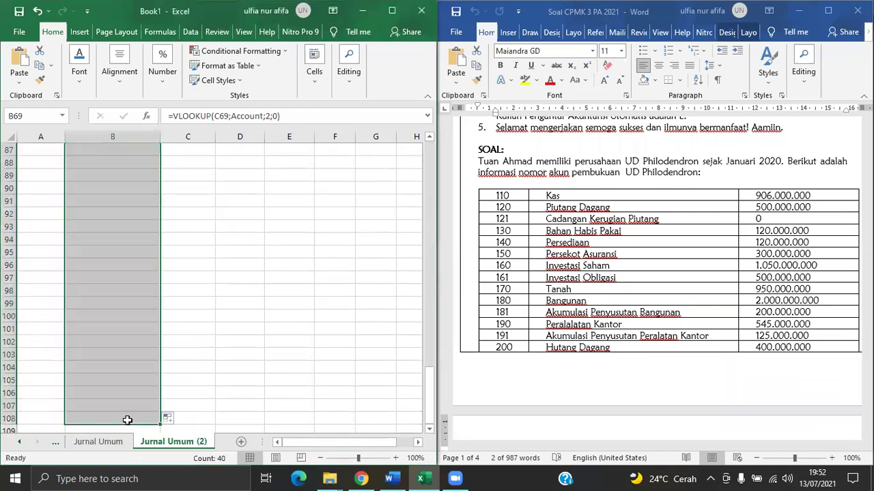
{"action": "left_click_drag", "start_coordinate": [430, 366], "coordinate": [429, 302]}
- Record the Kas opening balance in row 70 with account code 110 and a debit of 906.000
{"action": "left_click", "coordinate": [196, 280]}
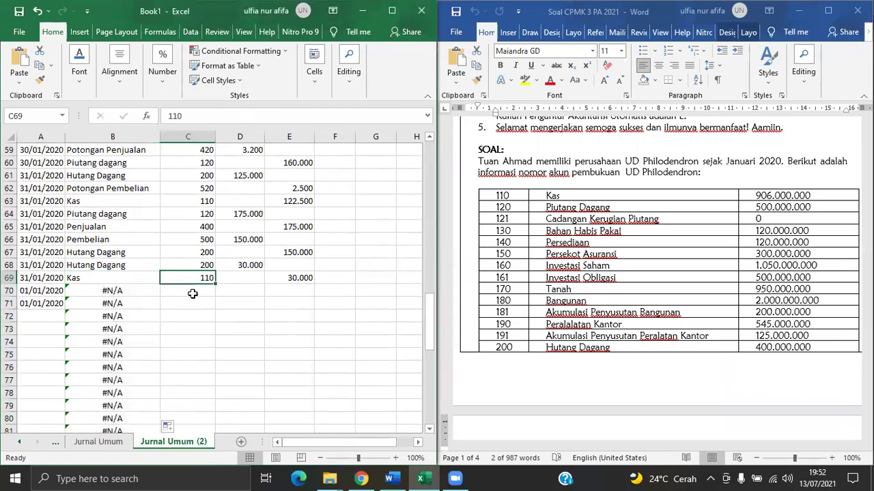
{"action": "left_click", "coordinate": [192, 294]}
{"action": "type", "text": "110"}
{"action": "key", "text": "Tab"}
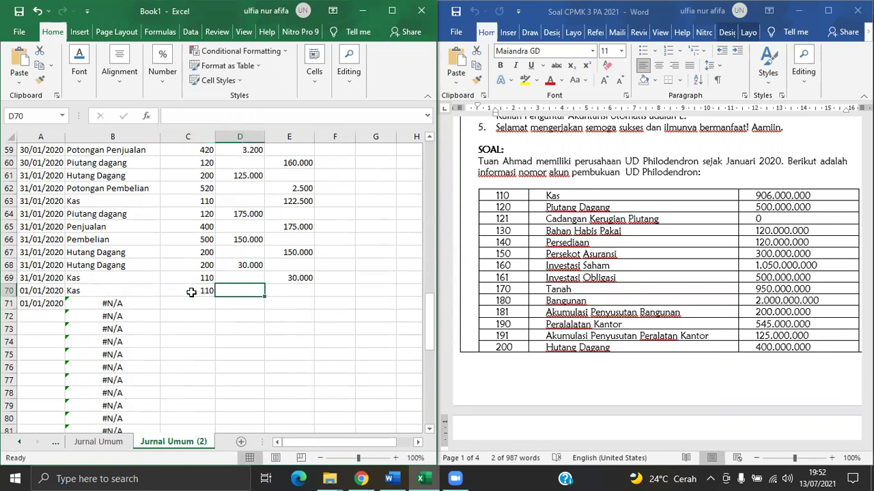
{"action": "type", "text": "90"}
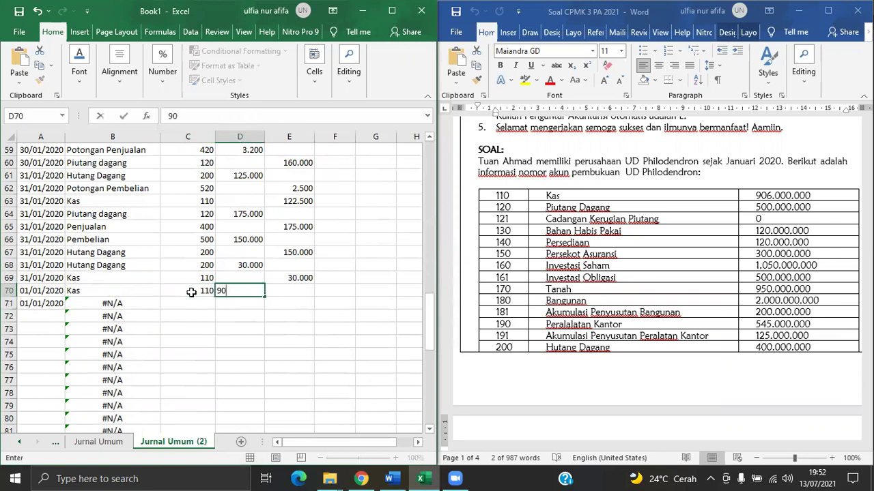
{"action": "type", "text": "6.000"}
{"action": "key", "text": "Return"}
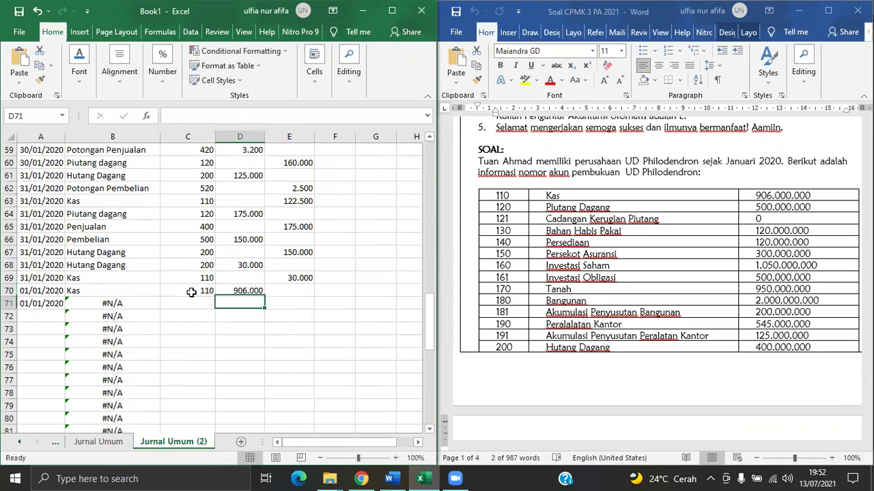
- Record the Piutang Dagang opening balance in row 71 with account code 120 and a debit of 500.000
{"action": "type", "text": "120"}
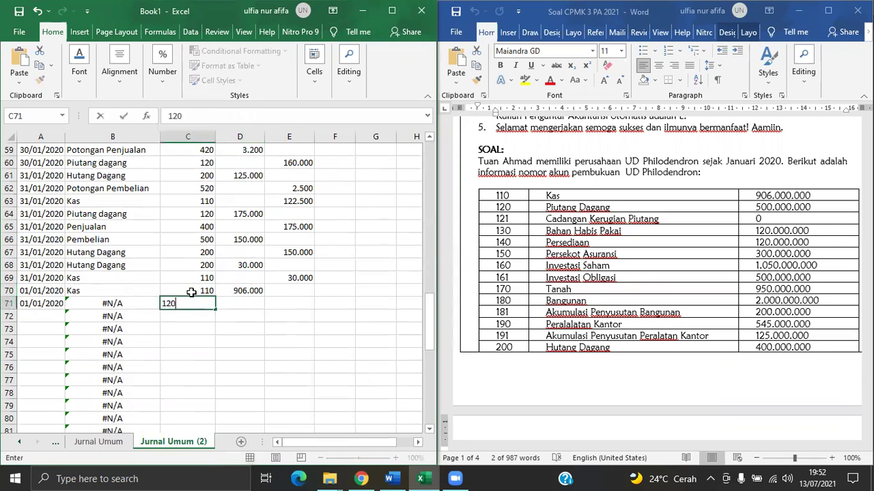
{"action": "key", "text": "Tab"}
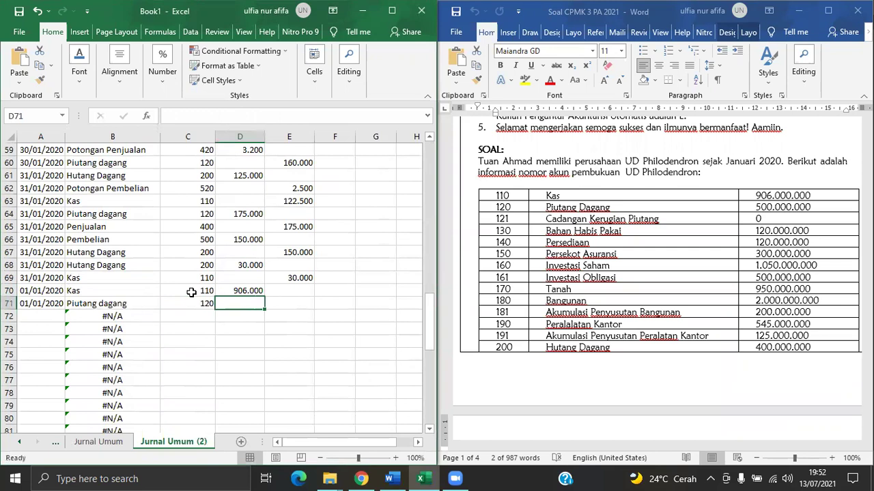
{"action": "type", "text": "500.000"}
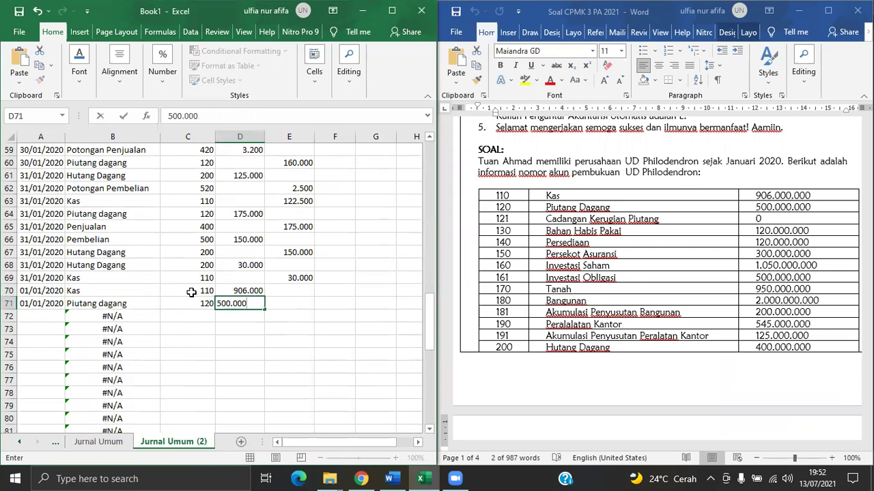
{"action": "key", "text": "Return"}
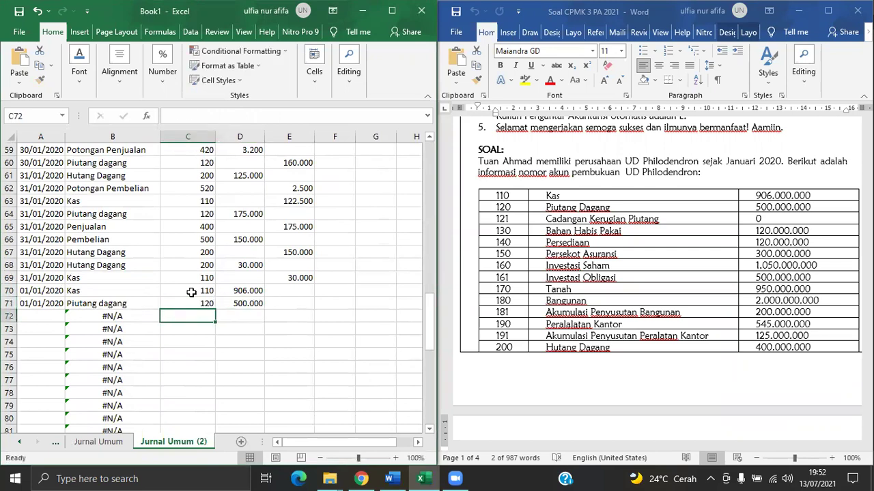
{"action": "type", "text": "cadan"}
{"action": "key", "text": "BackSpace"}
{"action": "key", "text": "BackSpace"}
{"action": "key", "text": "BackSpace"}
{"action": "key", "text": "BackSpace"}
{"action": "key", "text": "BackSpace"}
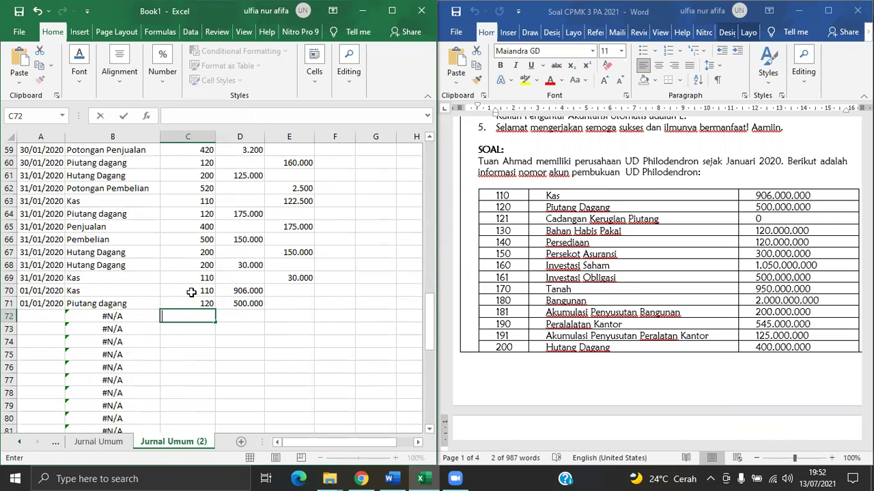
- Enter account code 121 with a debit of 0 in row 72 and code 130 with a debit of 120.000 in row 73
{"action": "type", "text": "121"}
{"action": "key", "text": "Tab"}
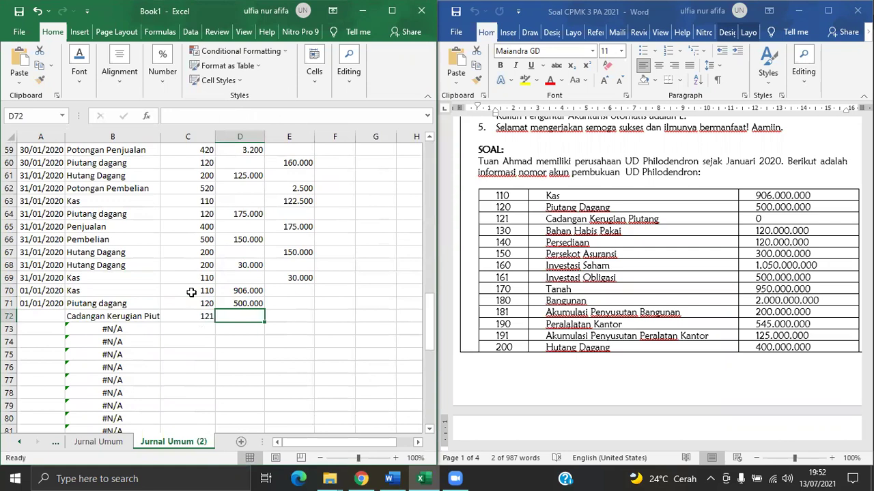
{"action": "type", "text": "0"}
{"action": "key", "text": "Return"}
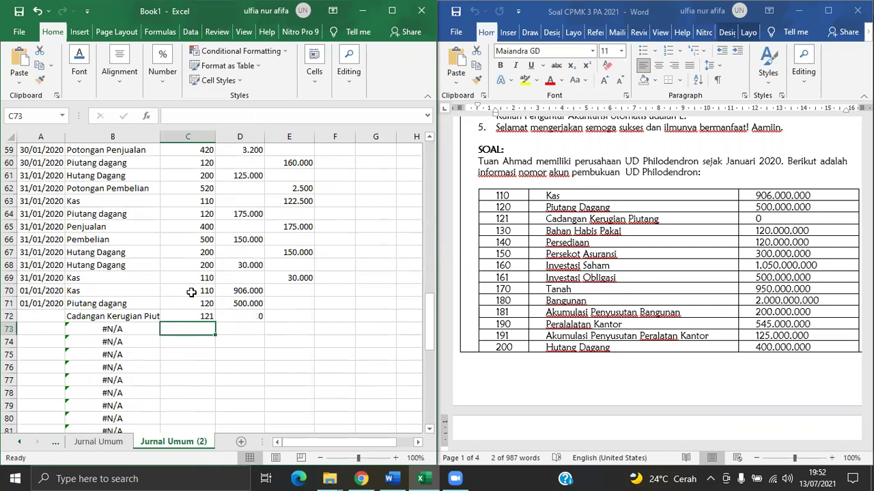
{"action": "type", "text": "130"}
{"action": "key", "text": "Tab"}
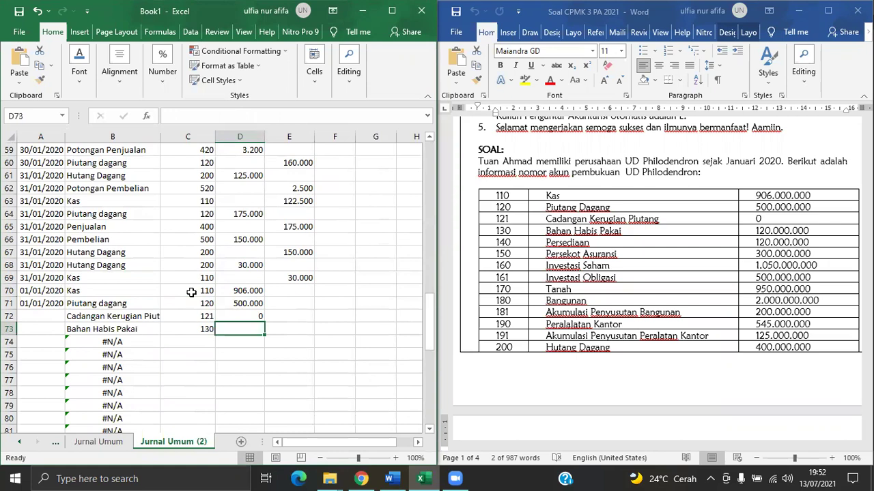
{"action": "type", "text": "120.000"}
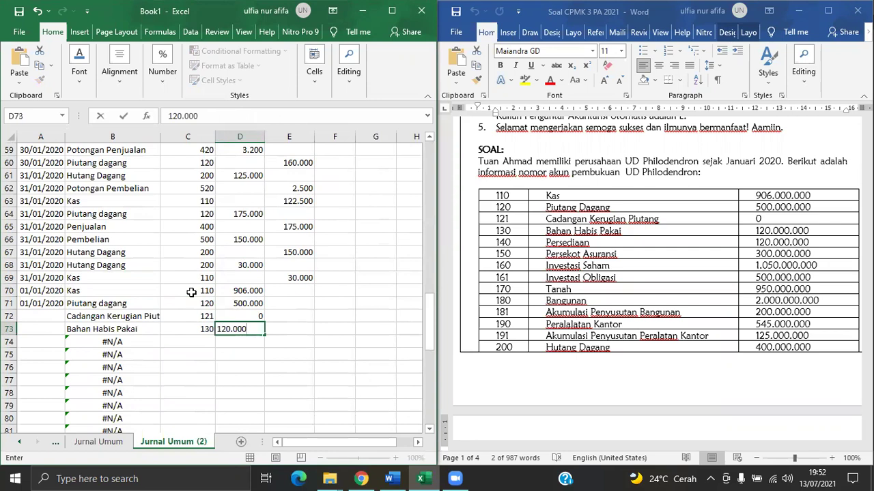
{"action": "key", "text": "Return"}
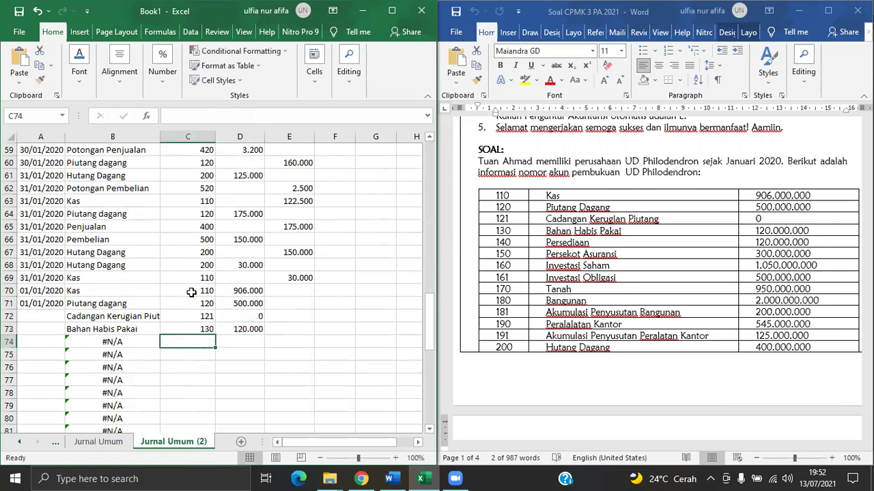
- Enter account code 140 with a debit of 120.000 in row 74 and code 150 with a debit of 300.000 in row 75
{"action": "type", "text": "140"}
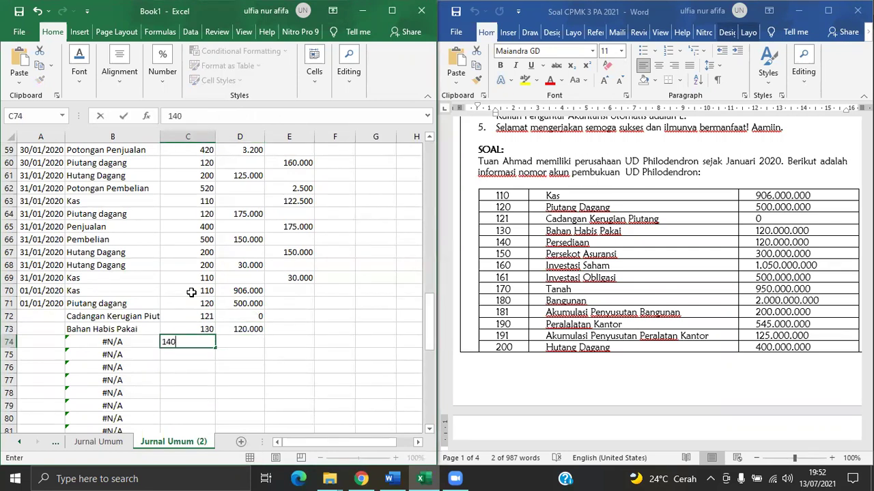
{"action": "key", "text": "Tab"}
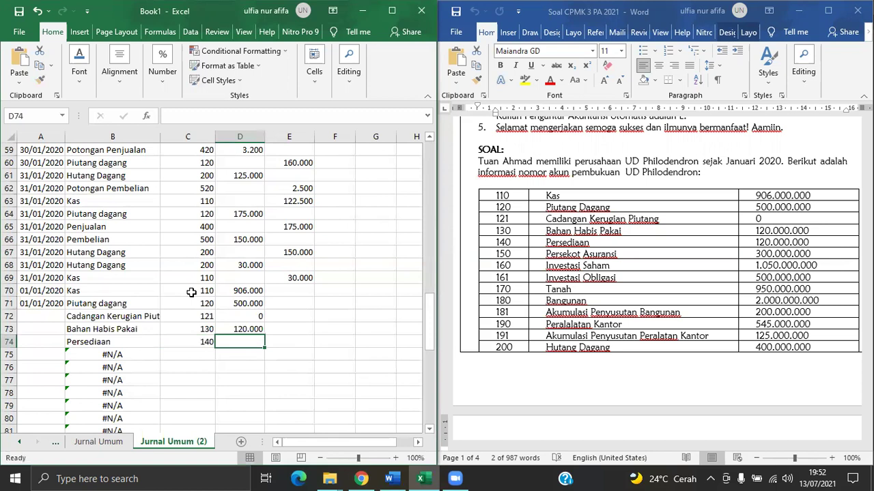
{"action": "type", "text": "120.000"}
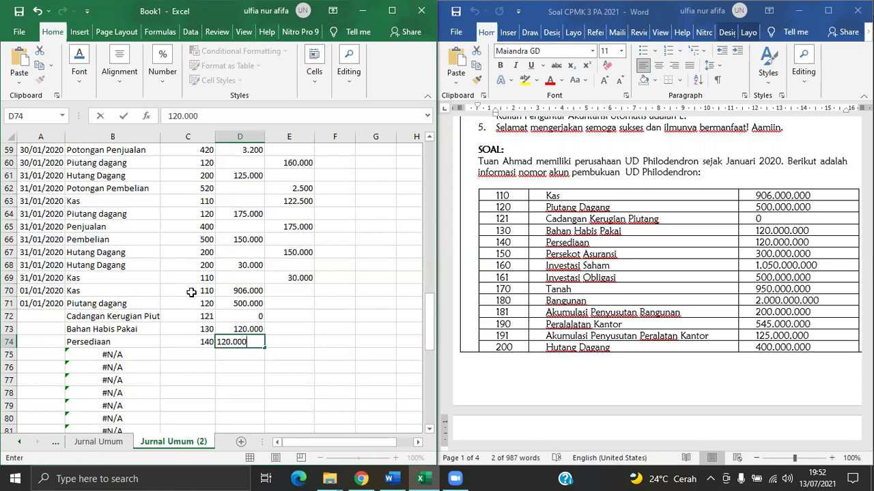
{"action": "key", "text": "Return"}
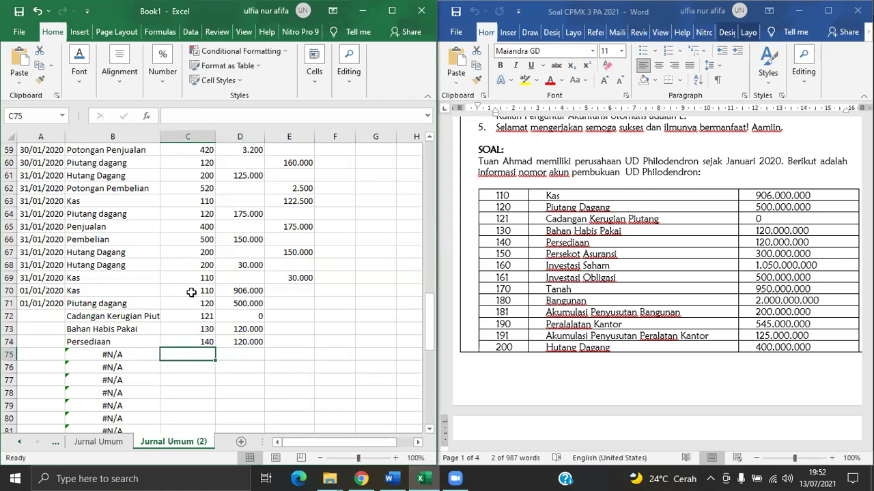
{"action": "type", "text": "150"}
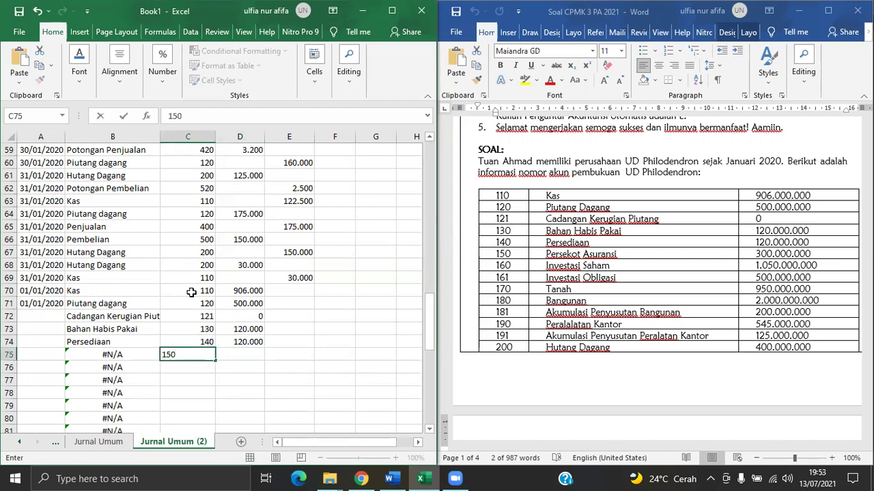
{"action": "key", "text": "Tab"}
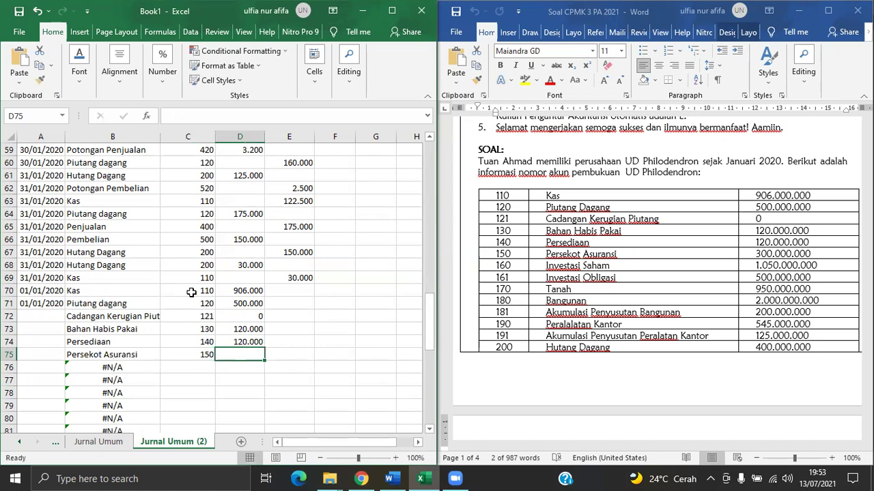
{"action": "type", "text": "300.000"}
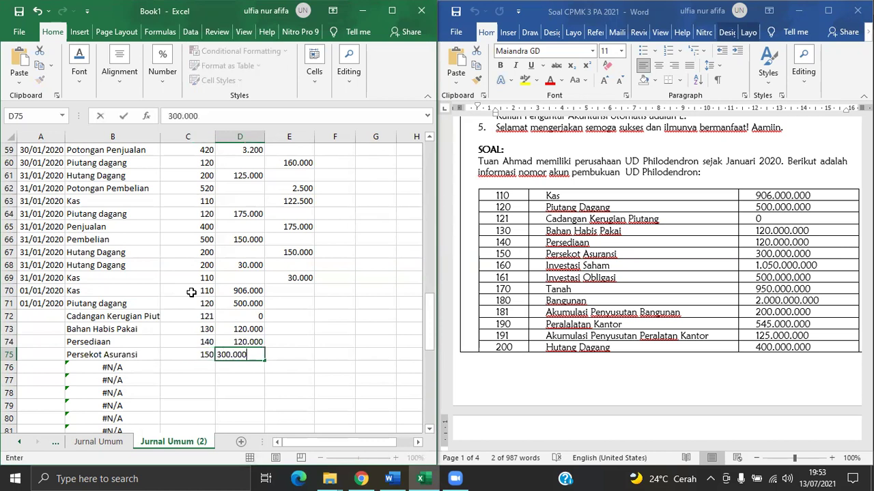
{"action": "key", "text": "Return"}
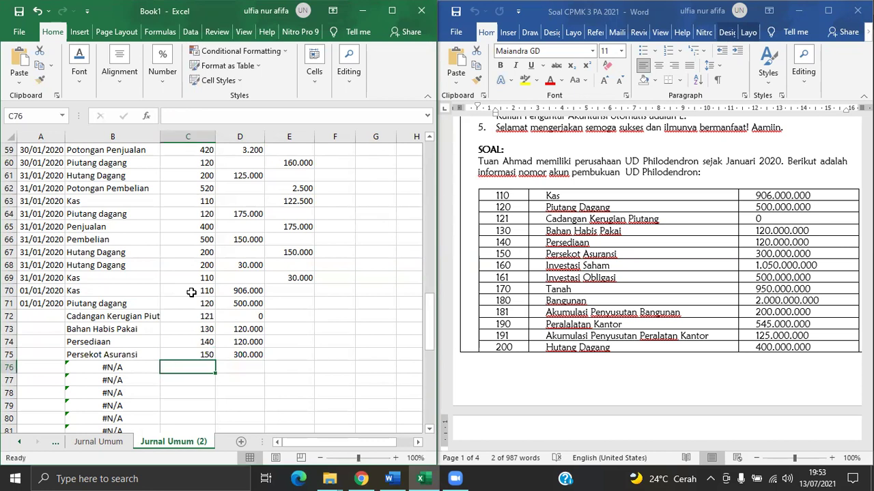
{"action": "type", "text": "invest"}
{"action": "key", "text": "BackSpace"}
{"action": "key", "text": "BackSpace"}
{"action": "key", "text": "BackSpace"}
{"action": "key", "text": "BackSpace"}
{"action": "key", "text": "BackSpace"}
{"action": "key", "text": "BackSpace"}
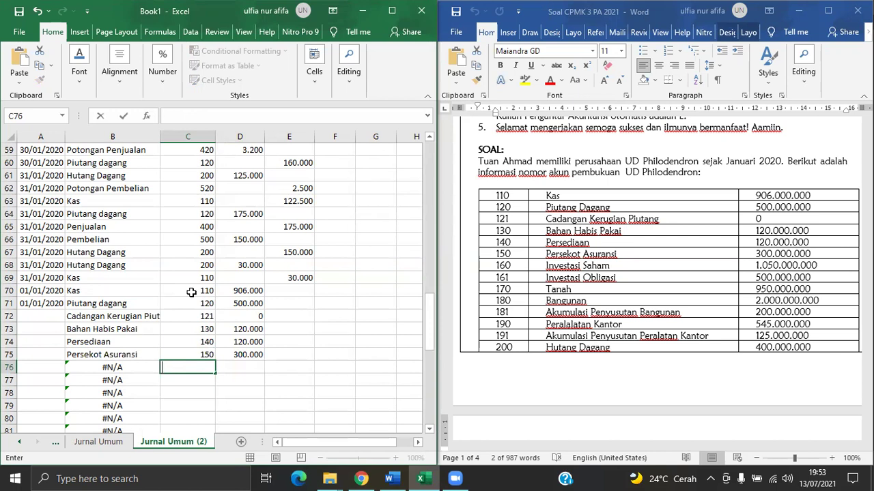
- Enter account codes 160 and 161 in rows 76 and 77 with debits of 1.050.000 and 500.000
{"action": "type", "text": "160"}
{"action": "key", "text": "Return"}
{"action": "type", "text": "161"}
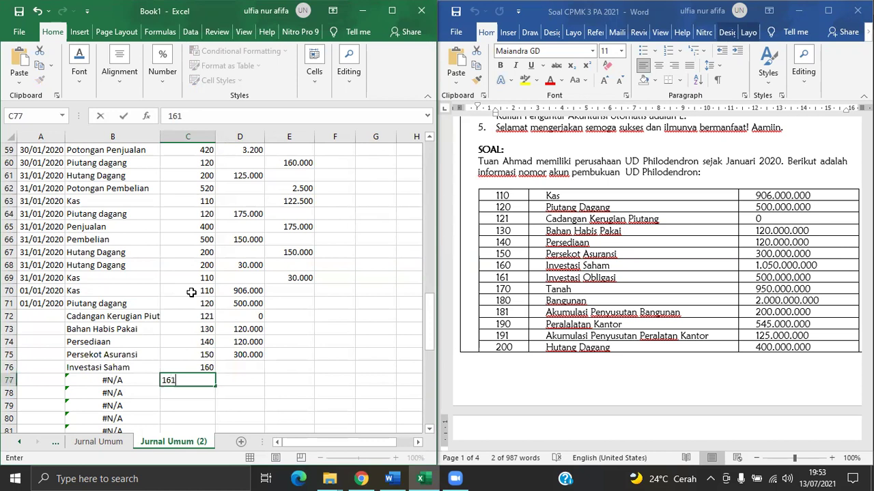
{"action": "key", "text": "Tab"}
{"action": "key", "text": "Up"}
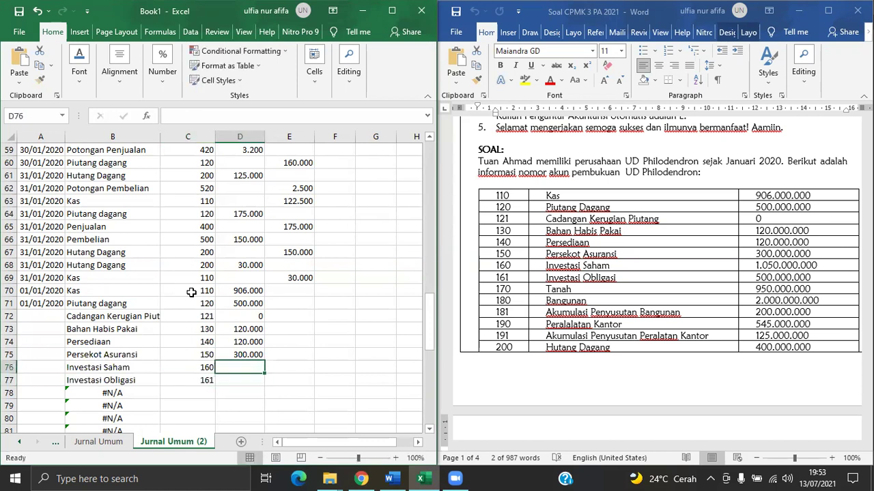
{"action": "type", "text": "1.0"}
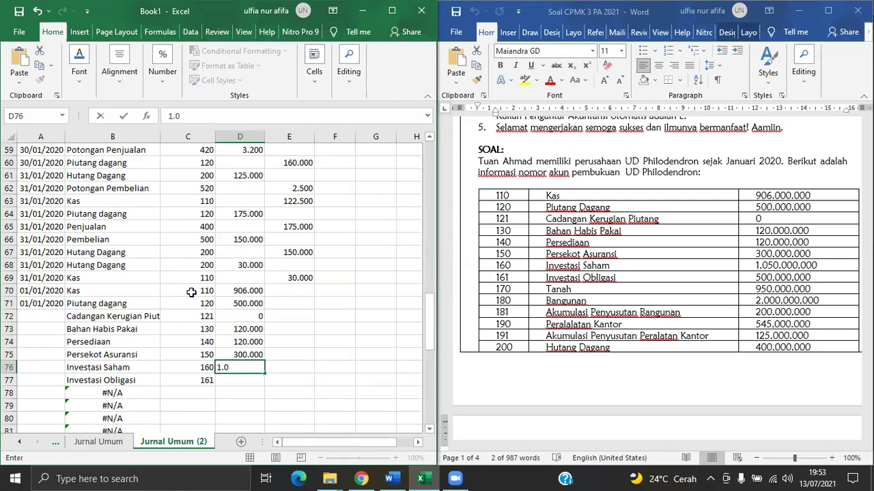
{"action": "type", "text": "50.000"}
{"action": "key", "text": "Return"}
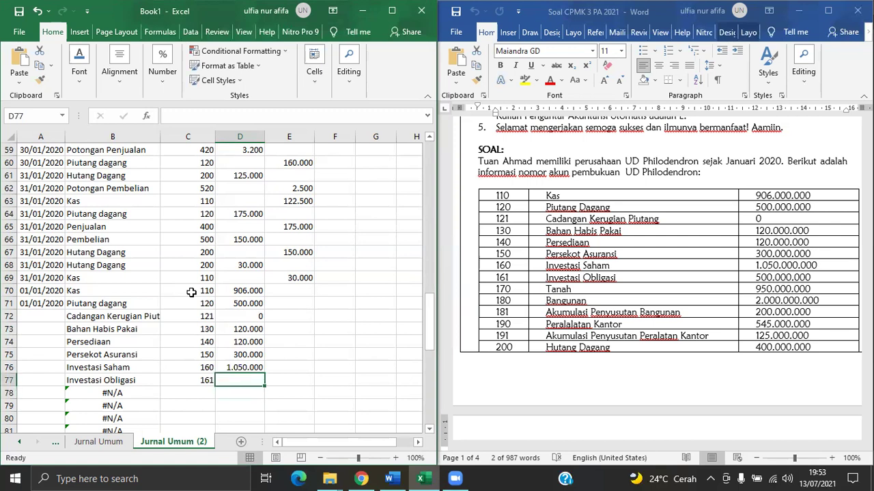
{"action": "type", "text": "500.000"}
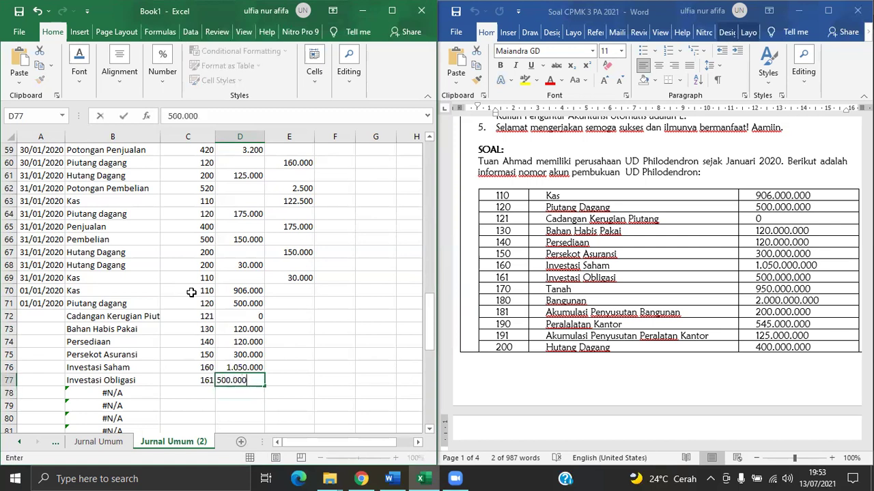
{"action": "key", "text": "Left"}
- Record the Tanah and Bangunan balances in rows 78 and 79 with codes 170 and 180 and debits of 950.000 and 2.000.000
{"action": "left_click_drag", "start_coordinate": [431, 331], "coordinate": [435, 365]}
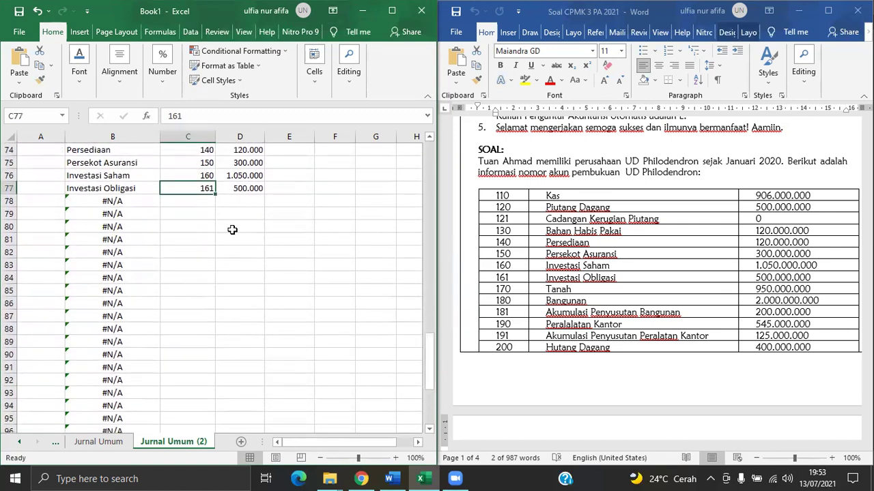
{"action": "left_click", "coordinate": [198, 200]}
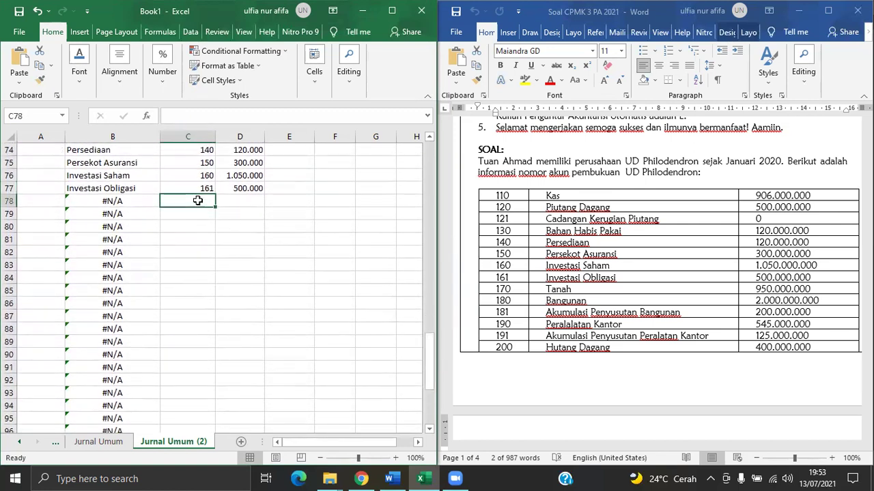
{"action": "type", "text": "170"}
{"action": "key", "text": "Return"}
{"action": "type", "text": "180"}
{"action": "key", "text": "Tab"}
{"action": "key", "text": "Up"}
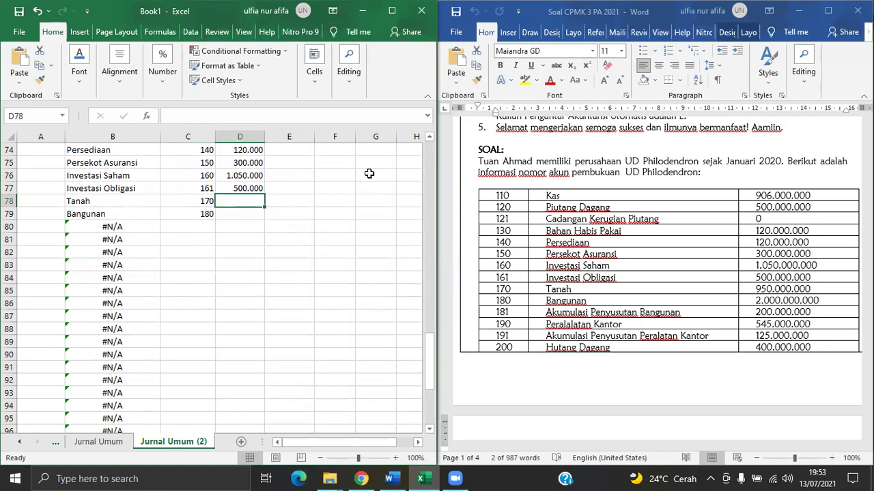
{"action": "type", "text": "9"}
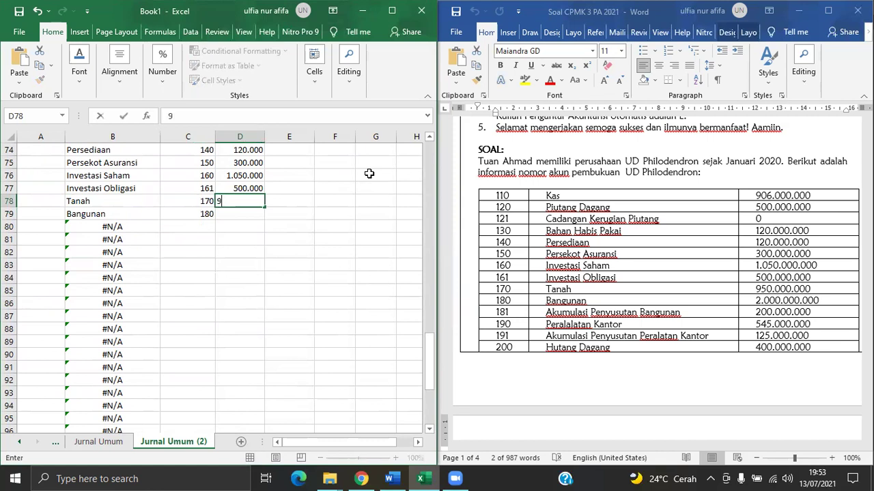
{"action": "type", "text": "50.000"}
{"action": "key", "text": "Return"}
{"action": "type", "text": "2."}
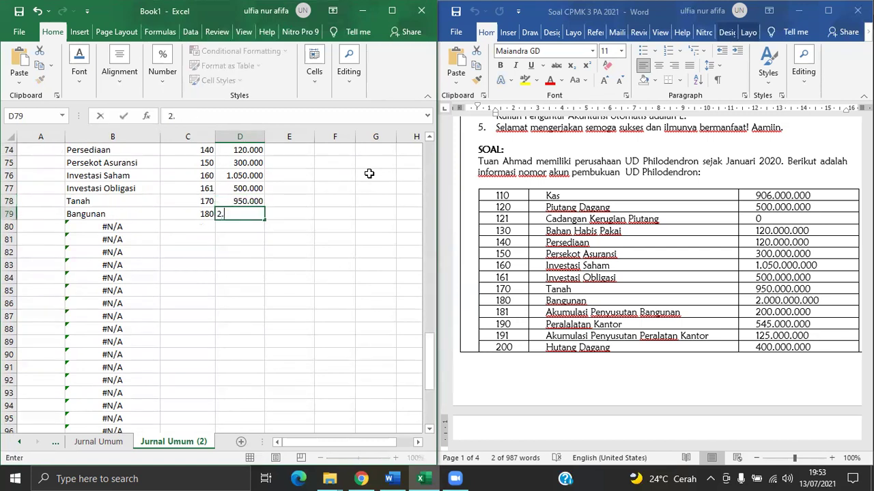
{"action": "type", "text": "000.000"}
{"action": "key", "text": "Return"}
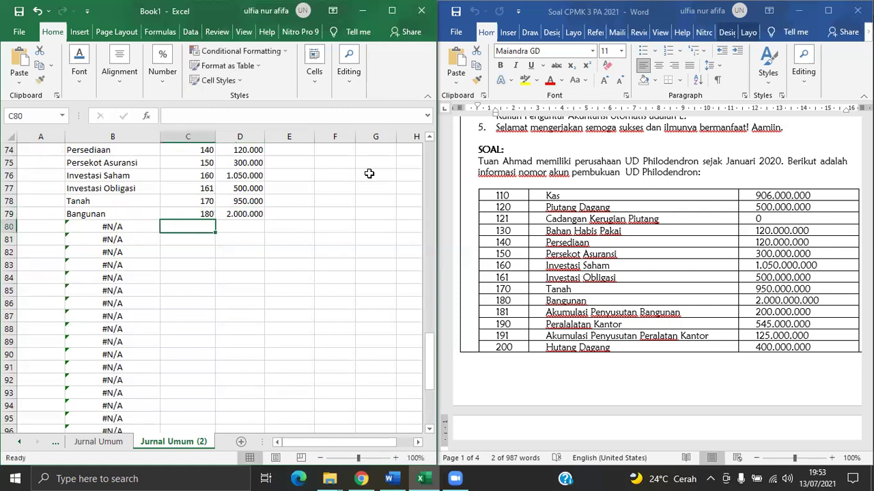
- Record the building's accumulated depreciation in row 80 with account code 181 and a credit of 200.000
{"action": "type", "text": "181"}
{"action": "key", "text": "Tab"}
{"action": "key", "text": "Tab"}
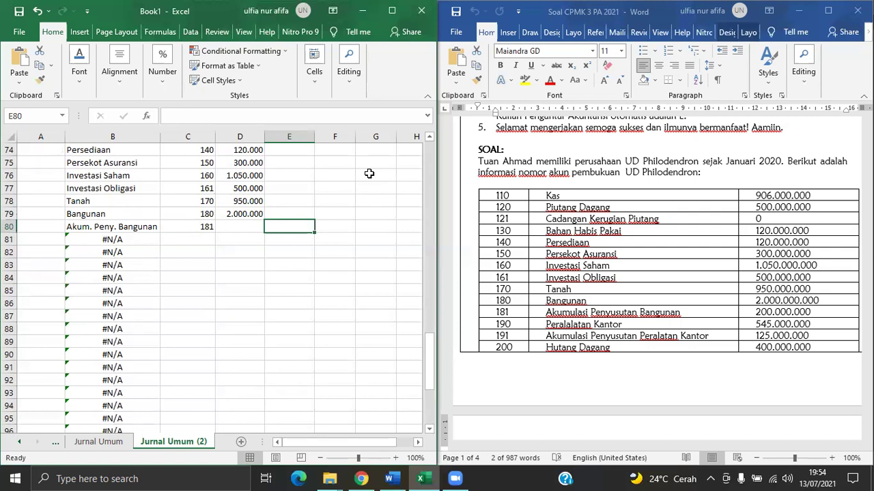
{"action": "type", "text": "200."}
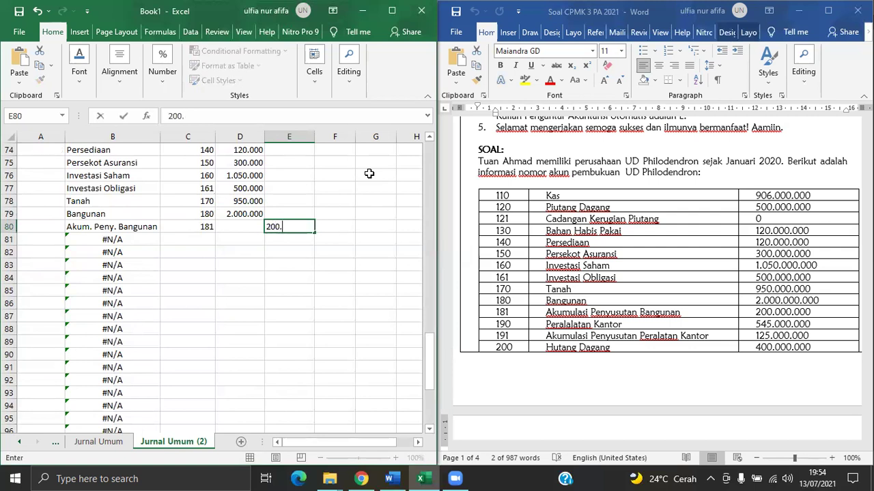
{"action": "type", "text": "000"}
{"action": "key", "text": "Return"}
- Record the office equipment opening balance in row 81 with account code 190 and a debit of 545.000
{"action": "key", "text": "Left"}
{"action": "key", "text": "Left"}
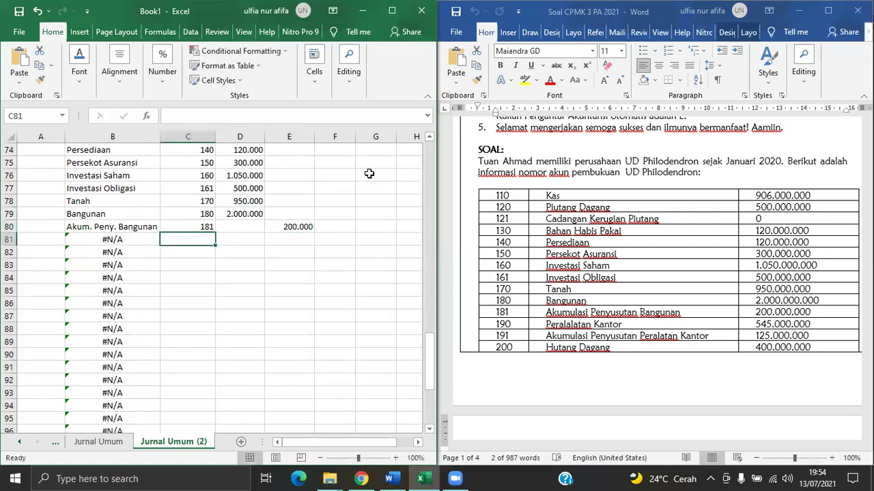
{"action": "type", "text": "190"}
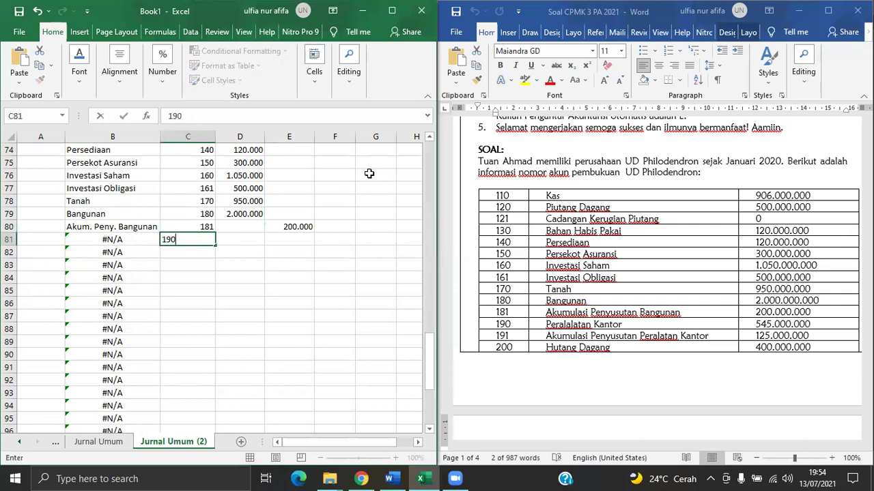
{"action": "key", "text": "Tab"}
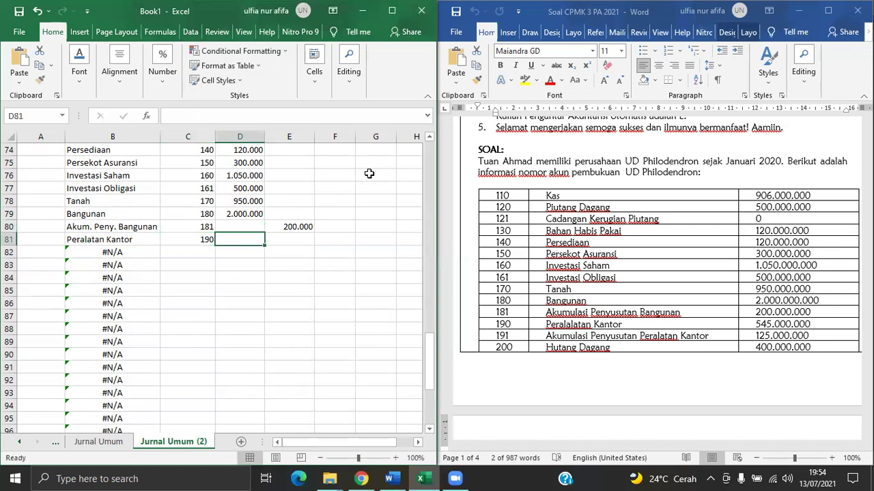
{"action": "type", "text": "545.000"}
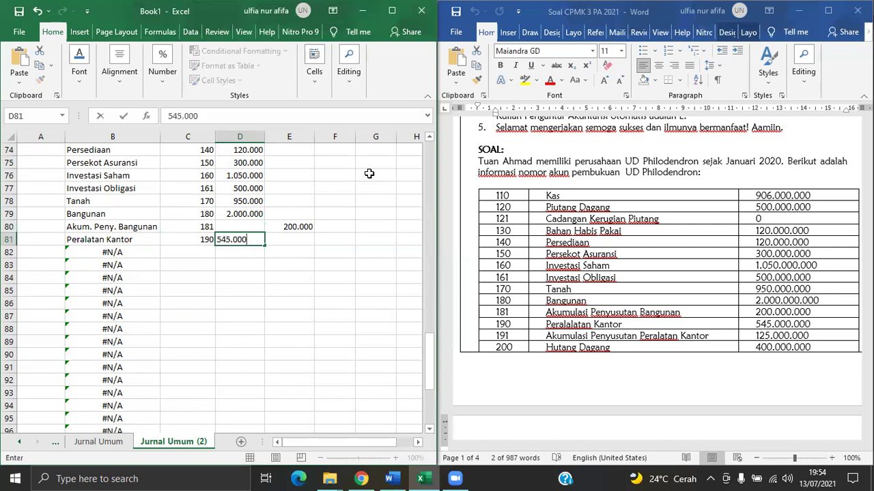
{"action": "key", "text": "Return"}
- Record the office equipment's accumulated depreciation in row 82 with account code 191 and a credit of 125.000
{"action": "key", "text": "Left"}
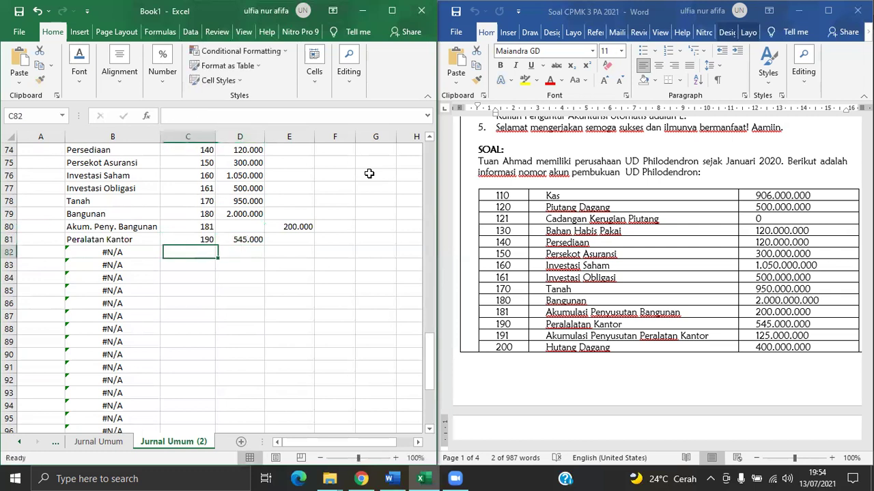
{"action": "type", "text": "191"}
{"action": "key", "text": "Tab"}
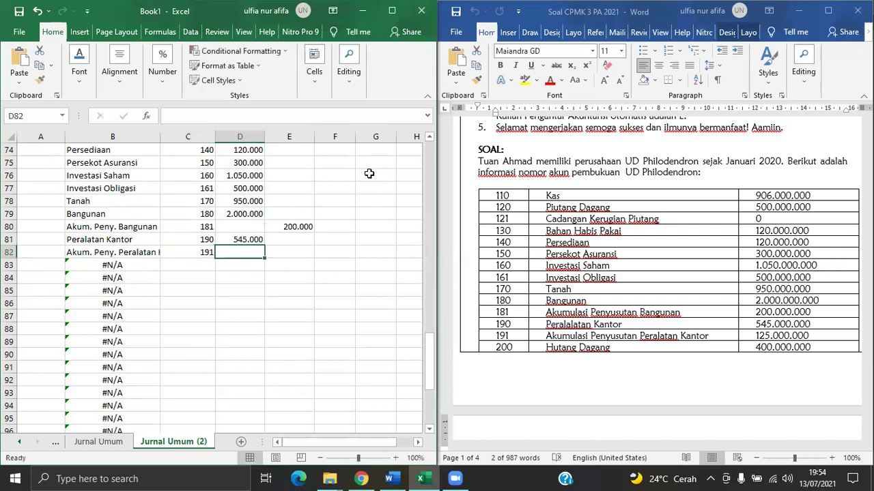
{"action": "key", "text": "Tab"}
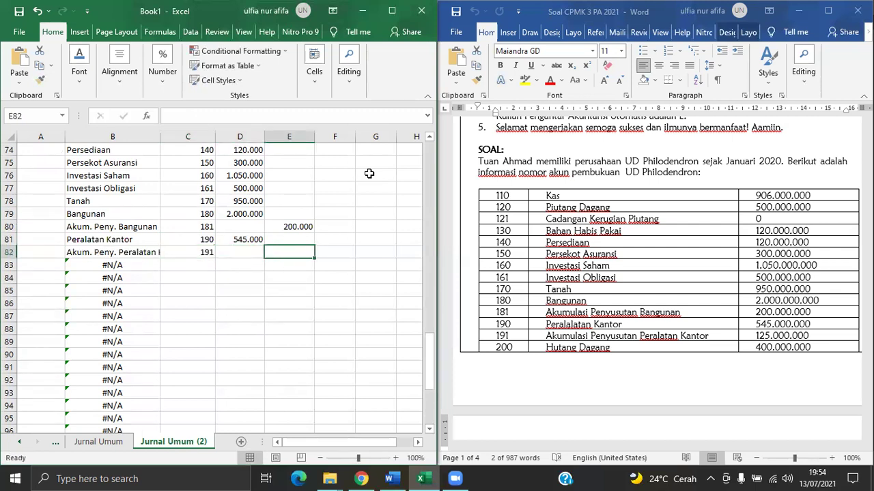
{"action": "type", "text": "125.000"}
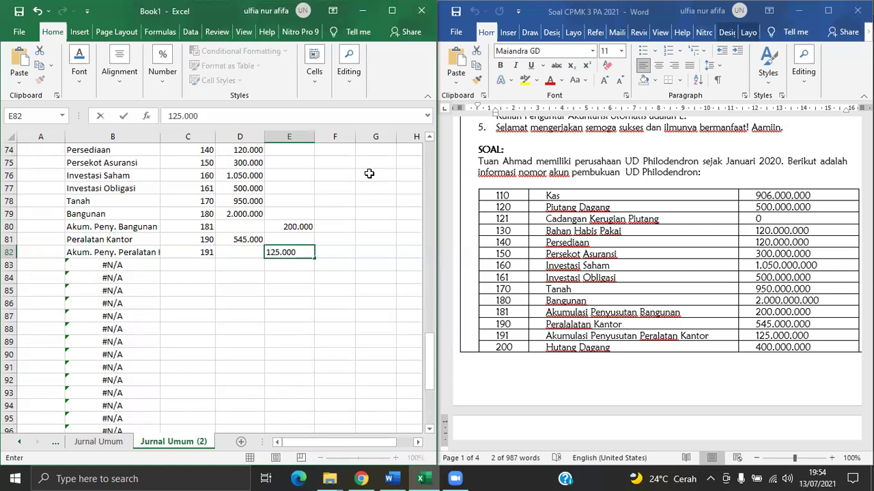
{"action": "key", "text": "Return"}
- Record the Hutang Dagang balance in row 83 with account code 200 and a credit of 400.000
{"action": "key", "text": "Left"}
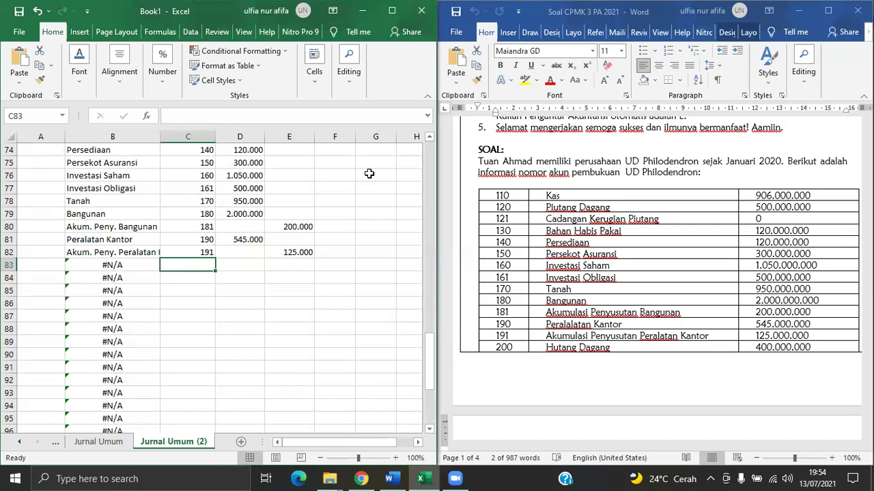
{"action": "type", "text": "200"}
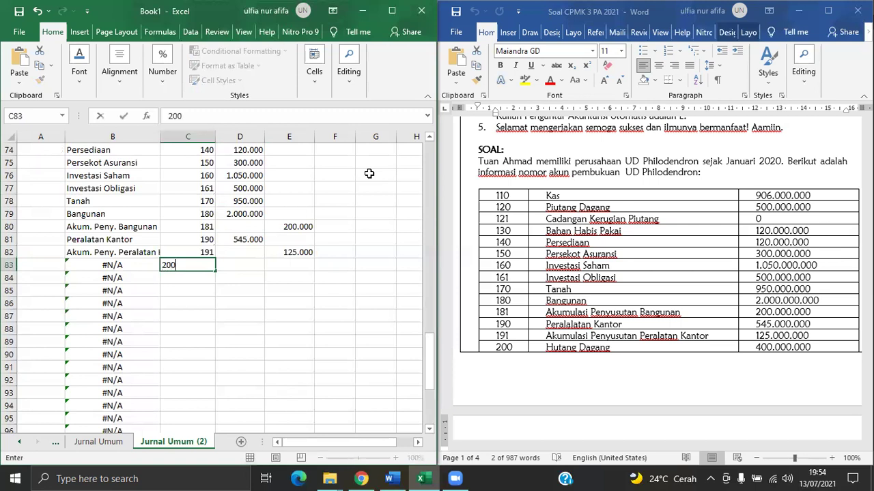
{"action": "key", "text": "Tab"}
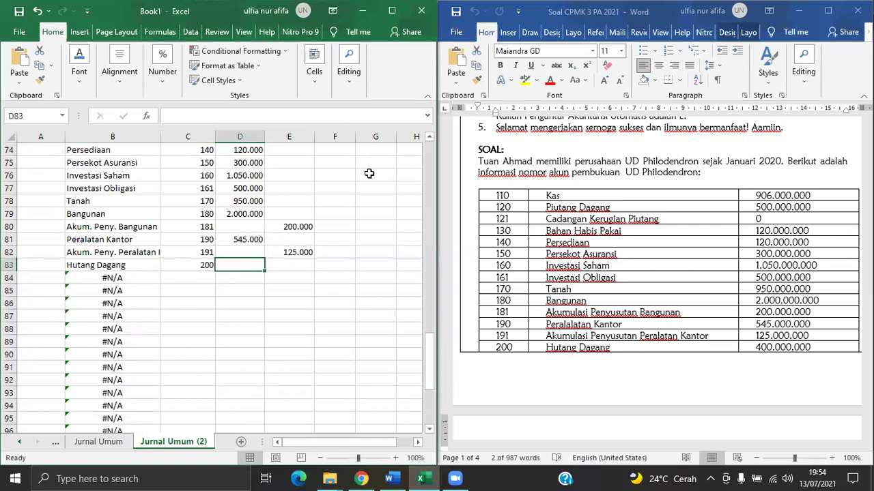
{"action": "key", "text": "Right"}
{"action": "type", "text": "400.000"}
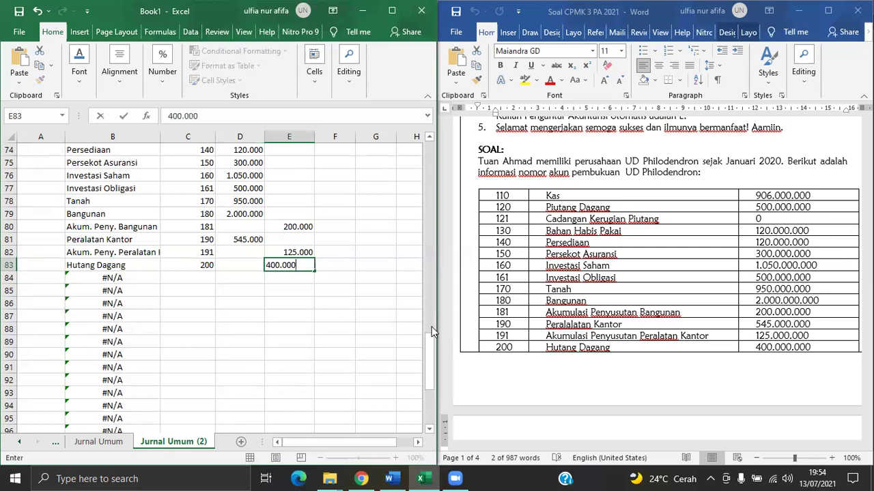
{"action": "left_click_drag", "start_coordinate": [430, 342], "coordinate": [430, 362]}
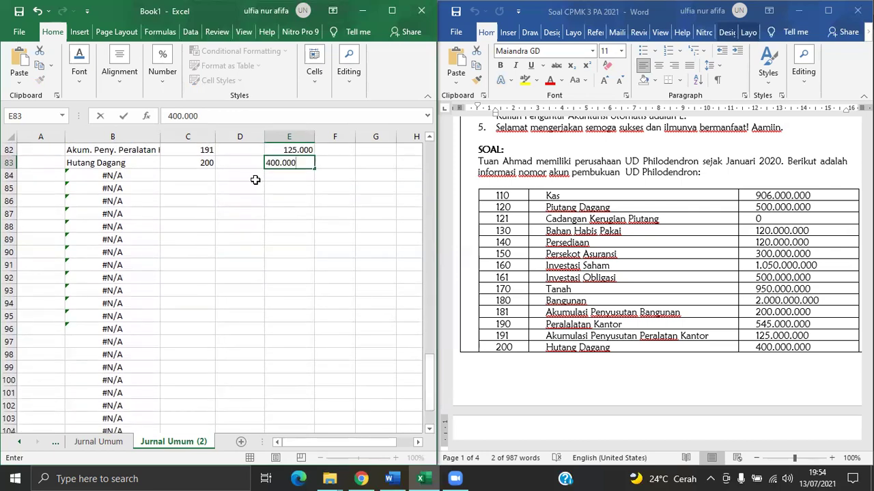
{"action": "left_click", "coordinate": [209, 176]}
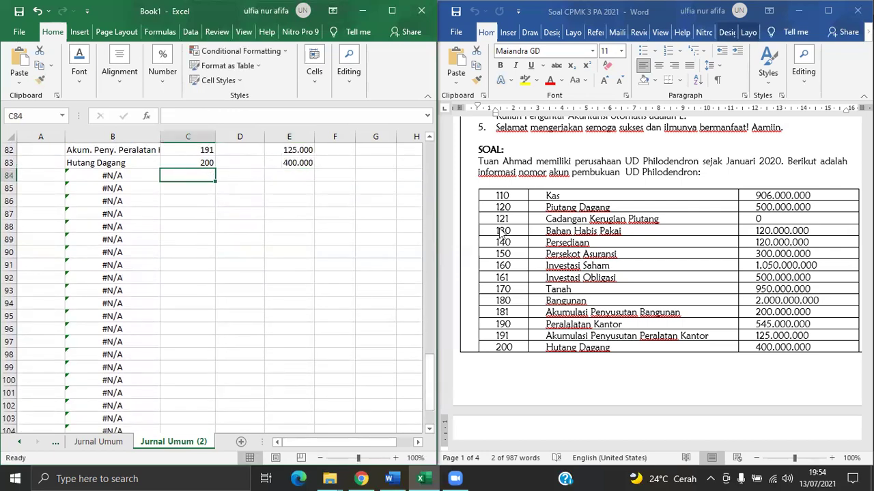
- Record the Hutang Gaji balance in row 84 with account code 210 and a credit of 0
{"action": "left_click", "coordinate": [850, 254]}
{"action": "left_click_drag", "start_coordinate": [867, 192], "coordinate": [867, 226]}
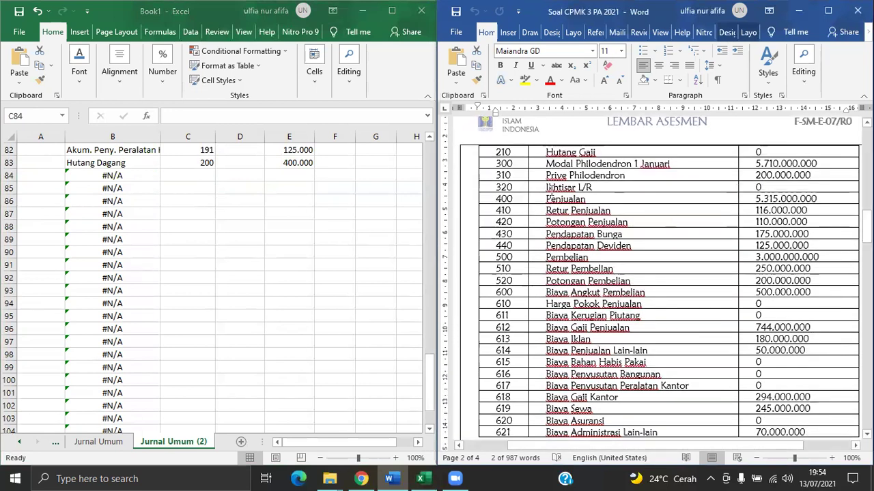
{"action": "left_click", "coordinate": [192, 173]}
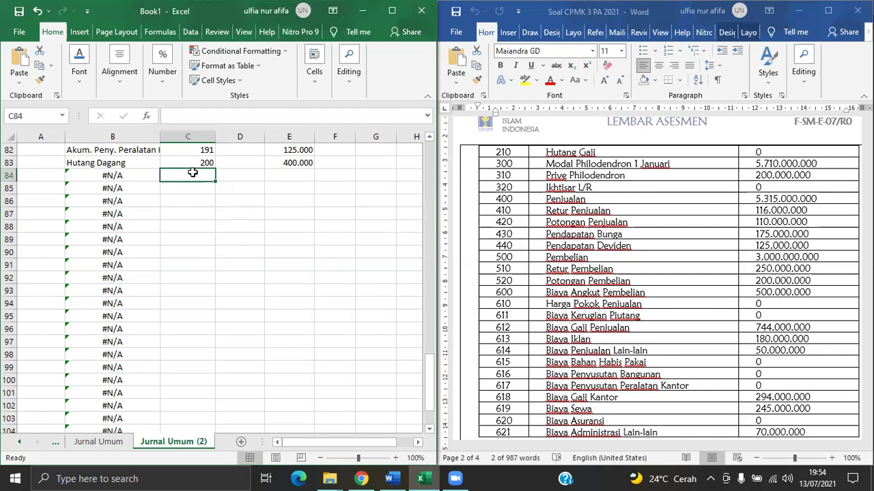
{"action": "type", "text": "210"}
{"action": "key", "text": "Tab"}
{"action": "key", "text": "Tab"}
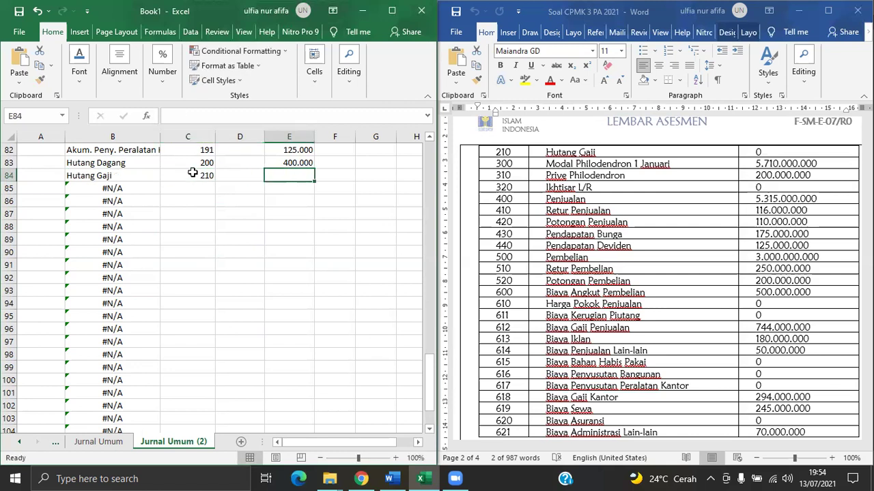
{"action": "type", "text": "0"}
{"action": "key", "text": "Return"}
- Record the Hutang Sewa balance in row 85 with account code 220 and a credit of 0
{"action": "type", "text": "220"}
{"action": "key", "text": "Tab"}
{"action": "key", "text": "Tab"}
{"action": "type", "text": "0"}
{"action": "key", "text": "Down"}
{"action": "key", "text": "Left"}
{"action": "key", "text": "Left"}
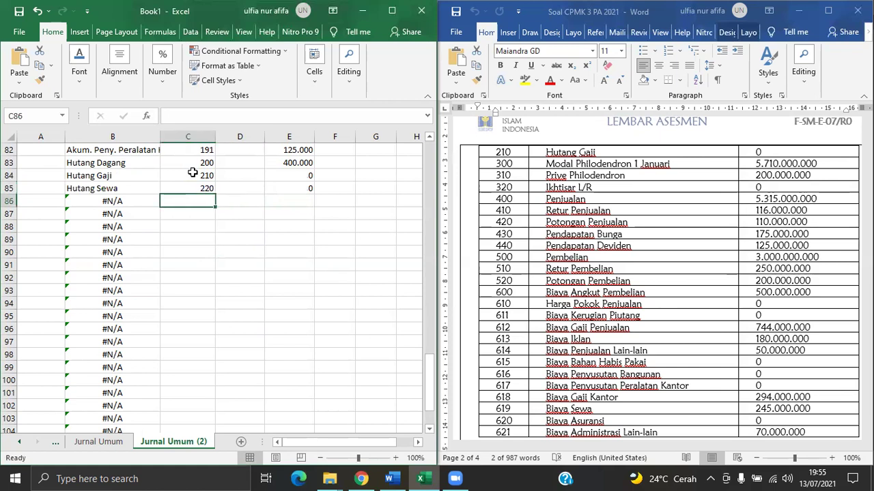
- Record the owner's capital account in row 86 with account code 300 and a credit of 5.315.000
{"action": "type", "text": "300"}
{"action": "key", "text": "Tab"}
{"action": "key", "text": "Tab"}
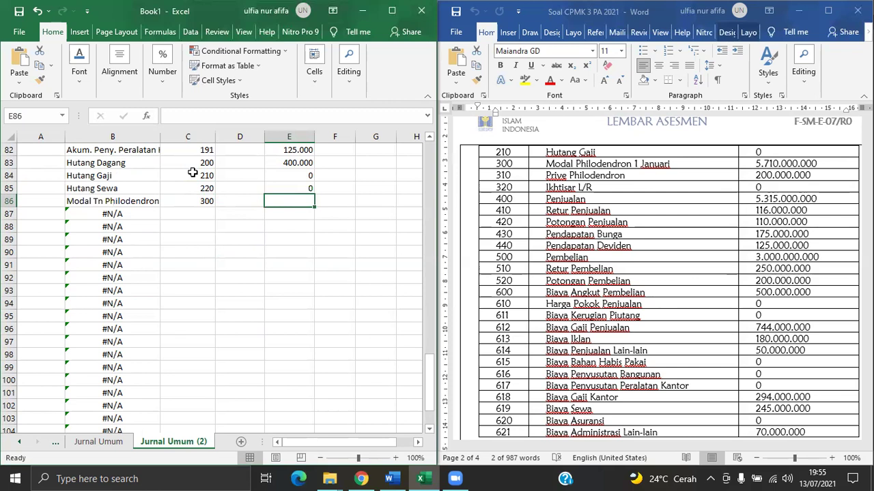
{"action": "type", "text": "5.315.000"}
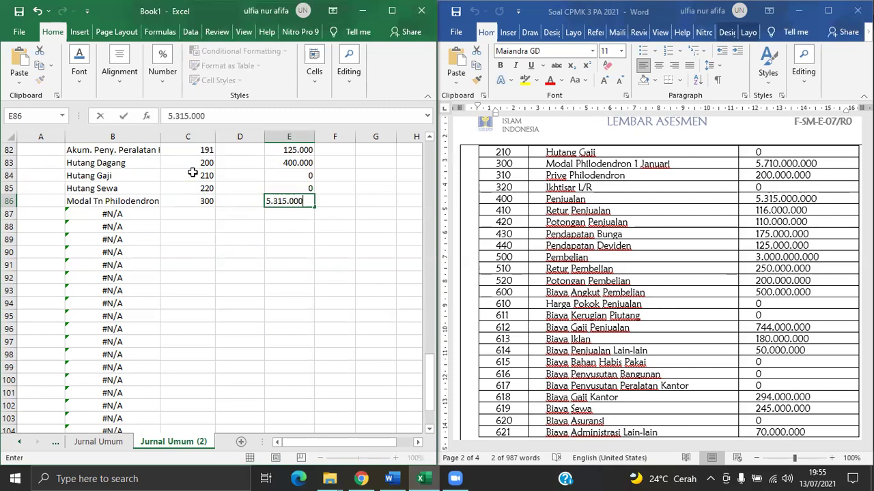
{"action": "key", "text": "Return"}
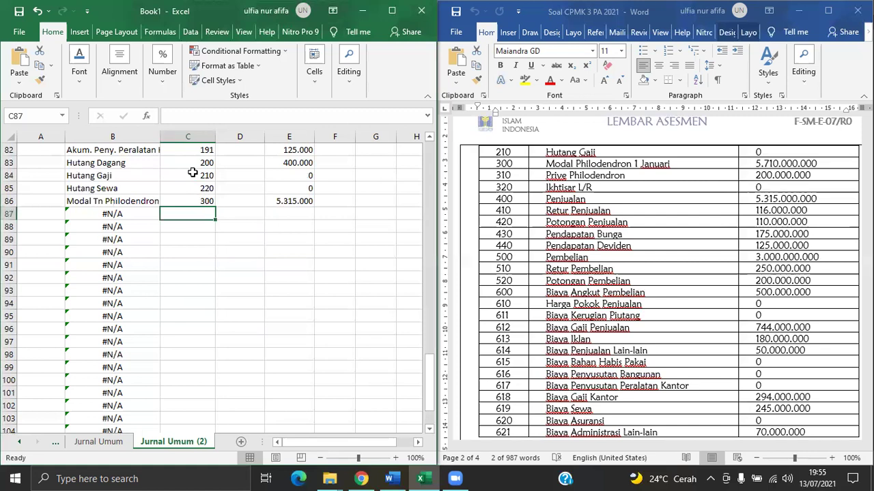
- Record the owner's Prive balance in row 87 with account code 310 and a debit of 200.000
{"action": "type", "text": "310"}
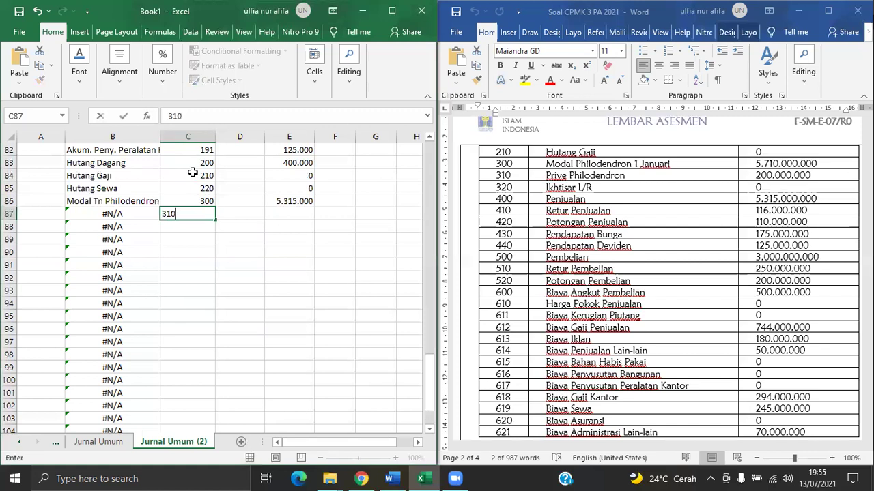
{"action": "key", "text": "Tab"}
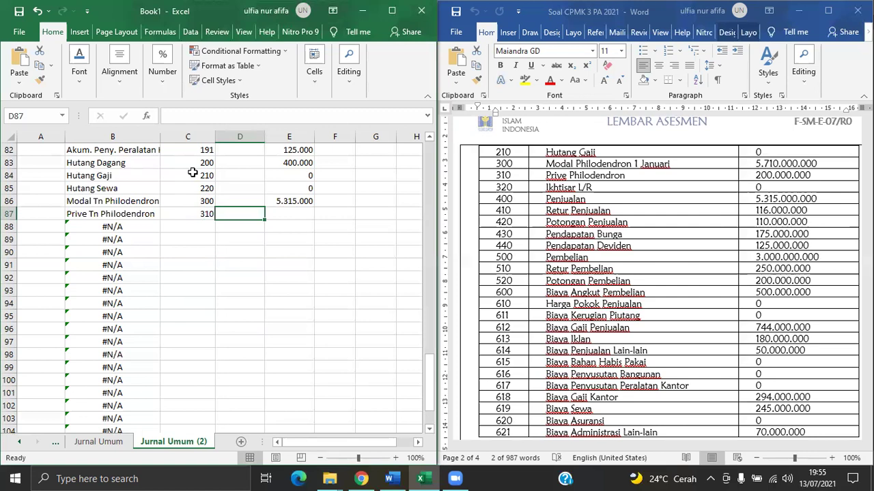
{"action": "type", "text": "200.000"}
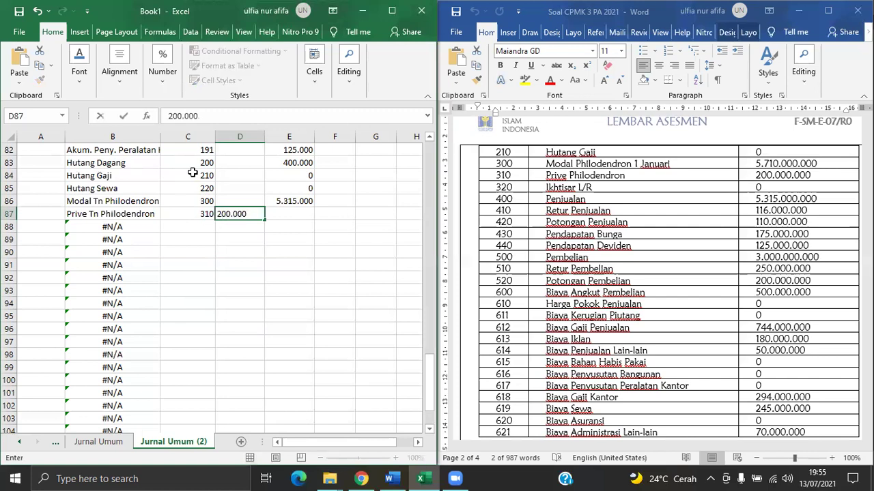
{"action": "key", "text": "Return"}
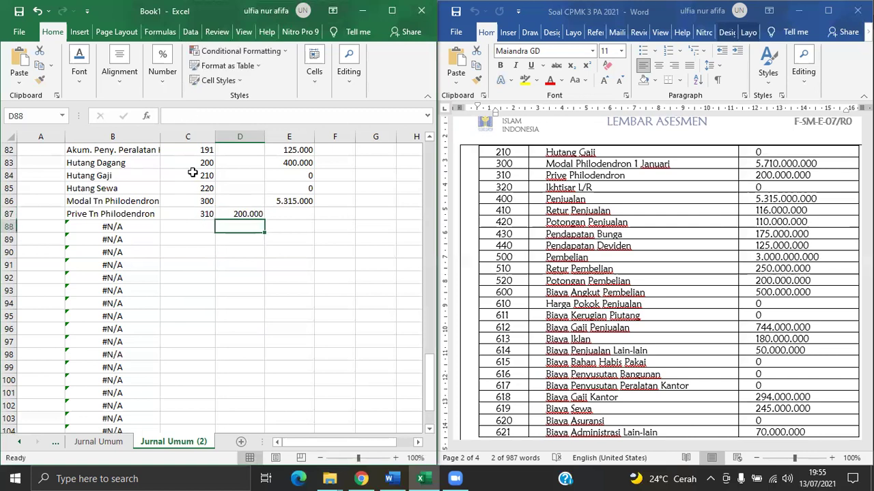
- Record the Ikhtisar L/R balance in row 88 with account code 320 and a debit of 0
{"action": "type", "text": "320"}
{"action": "key", "text": "Tab"}
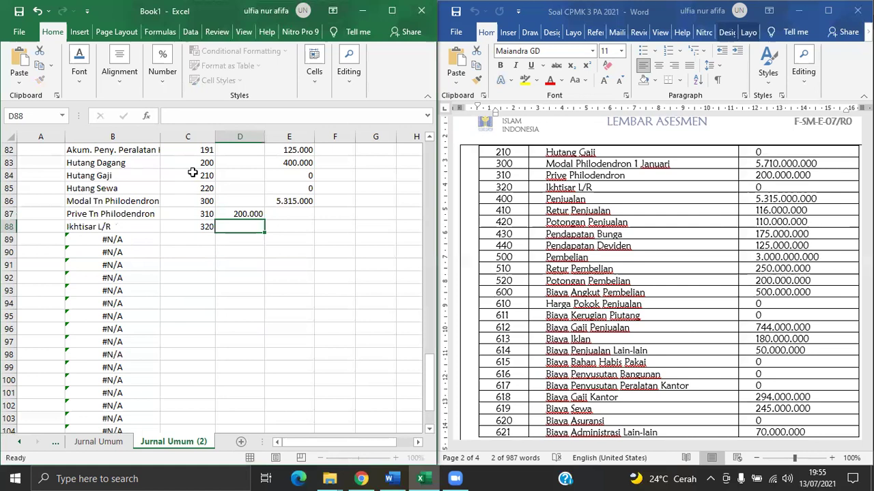
{"action": "key", "text": "Tab"}
{"action": "key", "text": "Left"}
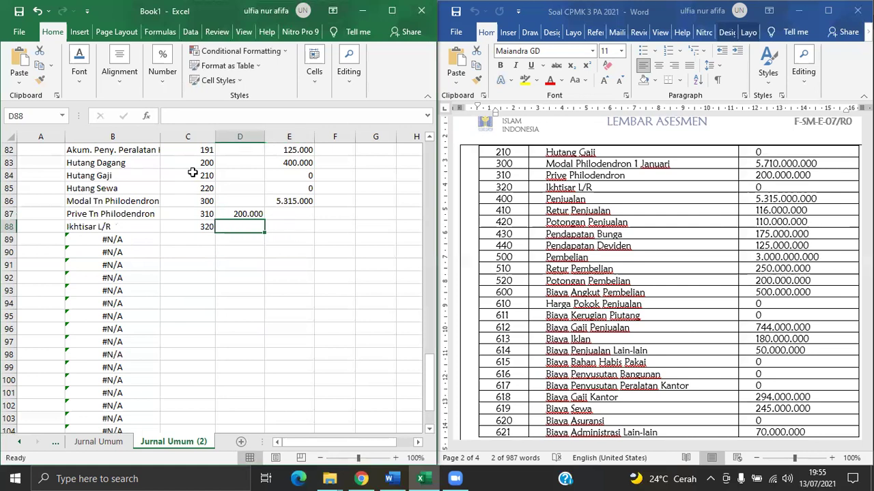
{"action": "type", "text": "0"}
{"action": "key", "text": "Return"}
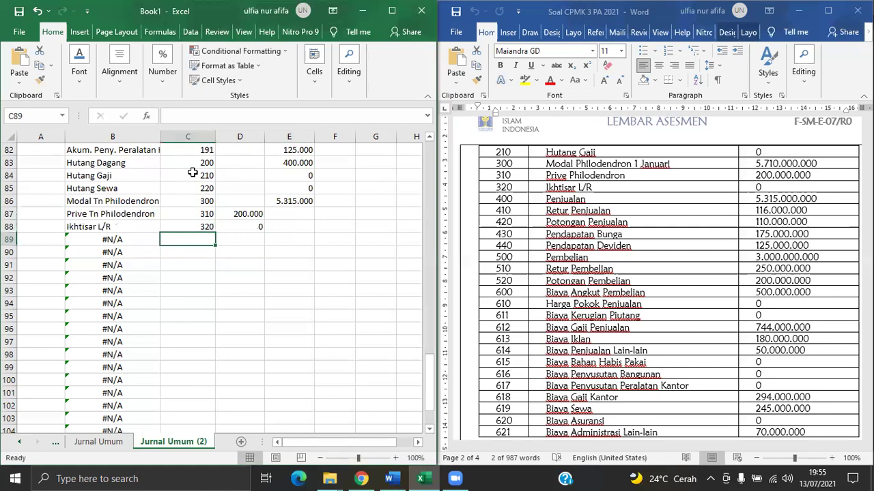
- Enter account codes 400, 410, 420 and 430 in rows 89 to 92 for the sales and interest income accounts
{"action": "type", "text": "400"}
{"action": "key", "text": "Return"}
{"action": "type", "text": "410"}
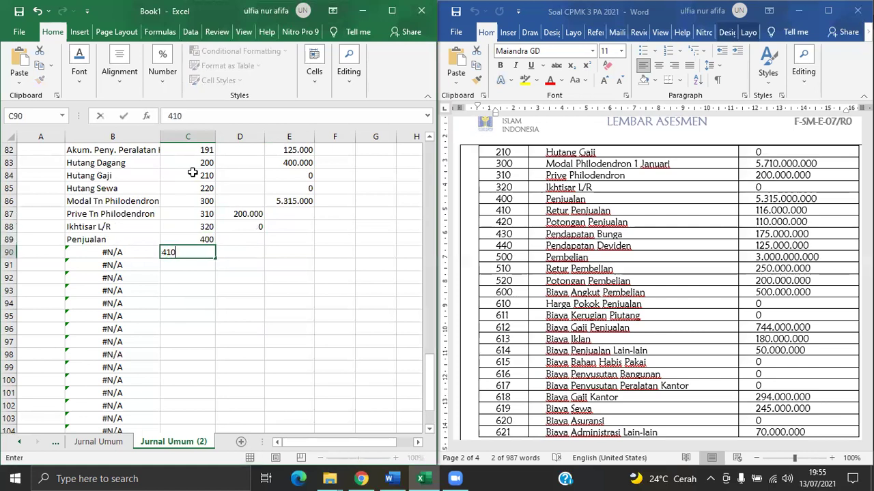
{"action": "key", "text": "Return"}
{"action": "type", "text": "420"}
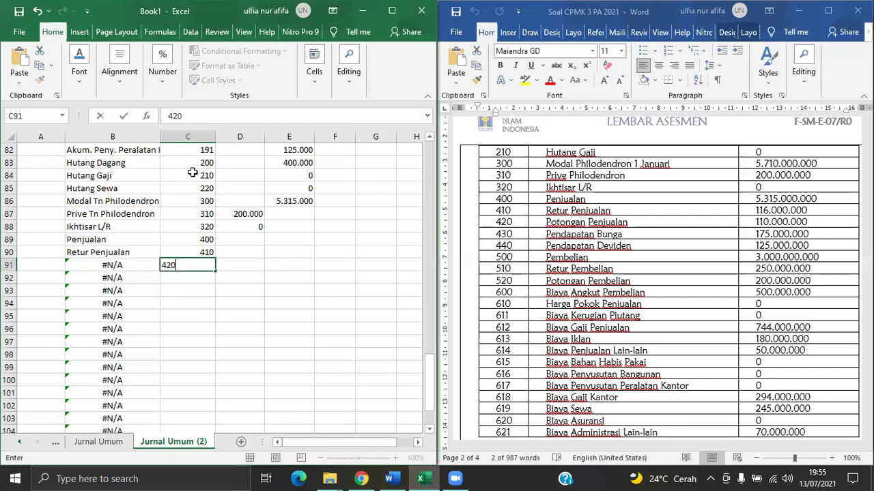
{"action": "key", "text": "Return"}
{"action": "type", "text": "430"}
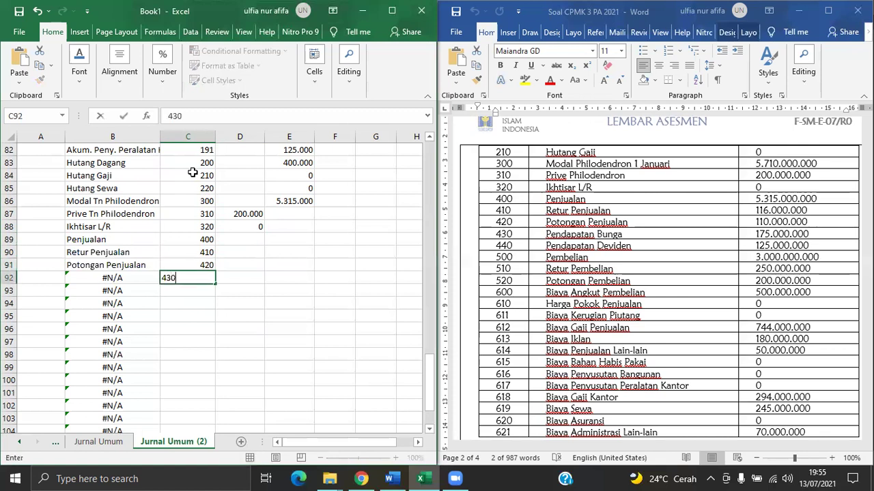
{"action": "key", "text": "Right"}
- Correct the owner's capital credit in row 86 to 5.710.000
{"action": "key", "text": "Right"}
{"action": "key", "text": "Up"}
{"action": "key", "text": "Up"}
{"action": "key", "text": "Left"}
{"action": "key", "text": "Up"}
{"action": "key", "text": "Right"}
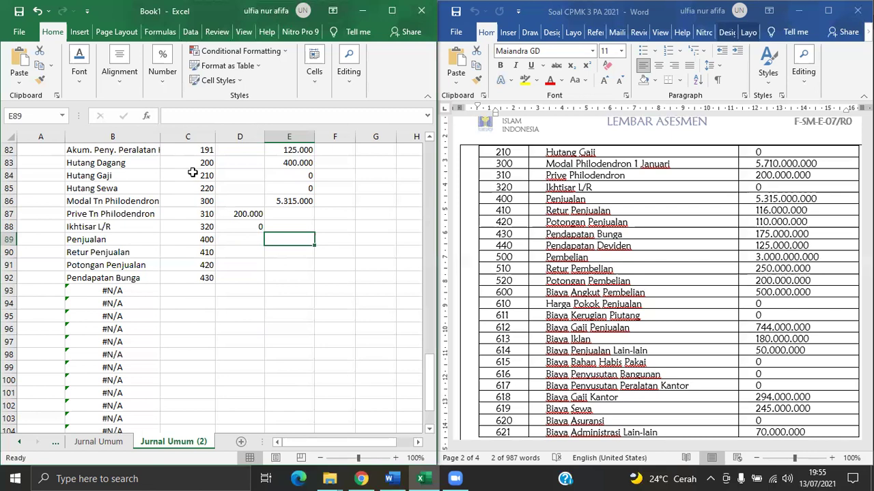
{"action": "key", "text": "Up"}
{"action": "key", "text": "Up"}
{"action": "key", "text": "Up"}
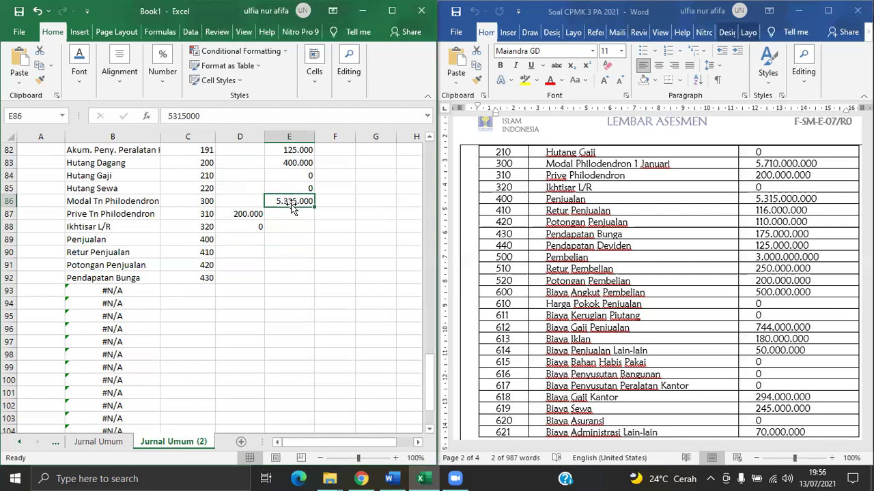
{"action": "left_click", "coordinate": [186, 116]}
{"action": "key", "text": "BackSpace"}
{"action": "key", "text": "BackSpace"}
{"action": "key", "text": "BackSpace"}
{"action": "type", "text": "71"}
{"action": "key", "text": "BackSpace"}
{"action": "key", "text": "BackSpace"}
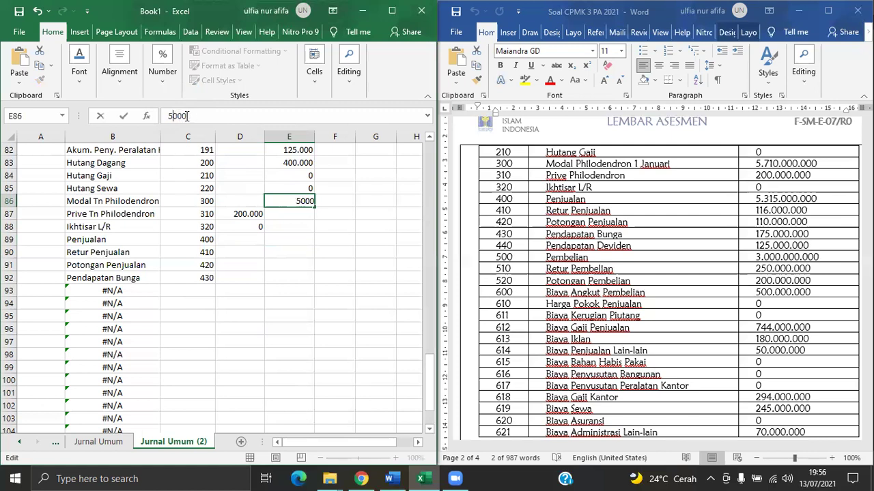
{"action": "type", "text": ".710."}
- Enter a credit of 5.315.000 for Penjualan in row 89
{"action": "left_click", "coordinate": [289, 240]}
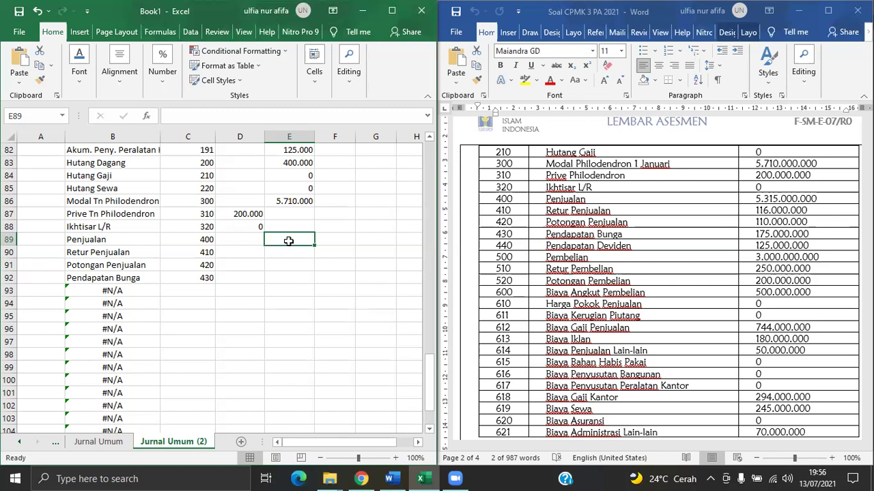
{"action": "type", "text": "5.315.000"}
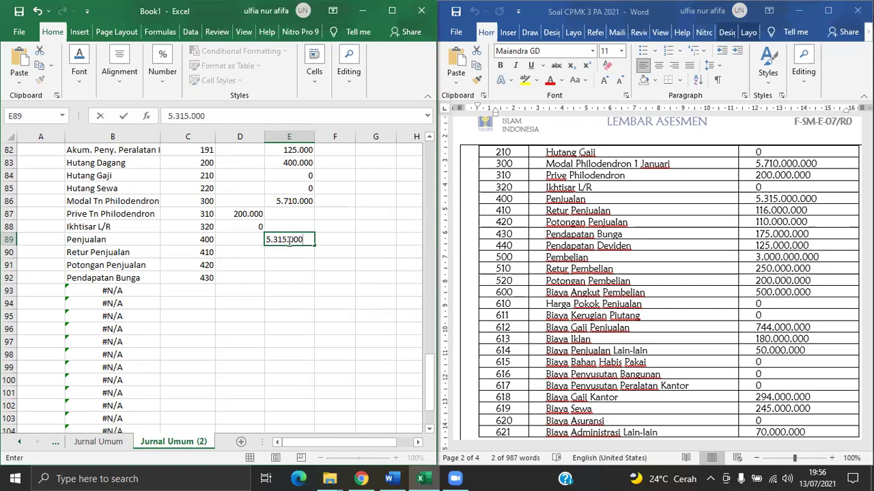
{"action": "key", "text": "Return"}
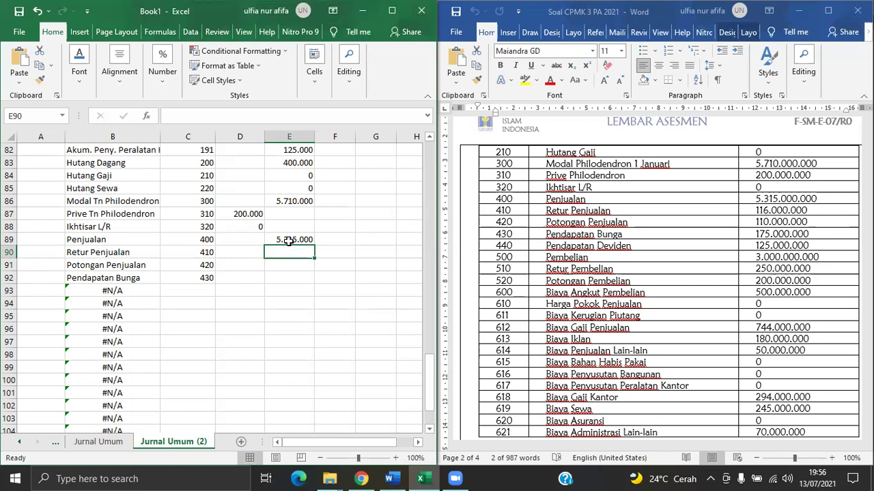
- Enter debits of 116.000 for Retur Penjualan in row 90 and 110.000 for Potongan Penjualan in row 91
{"action": "key", "text": "Left"}
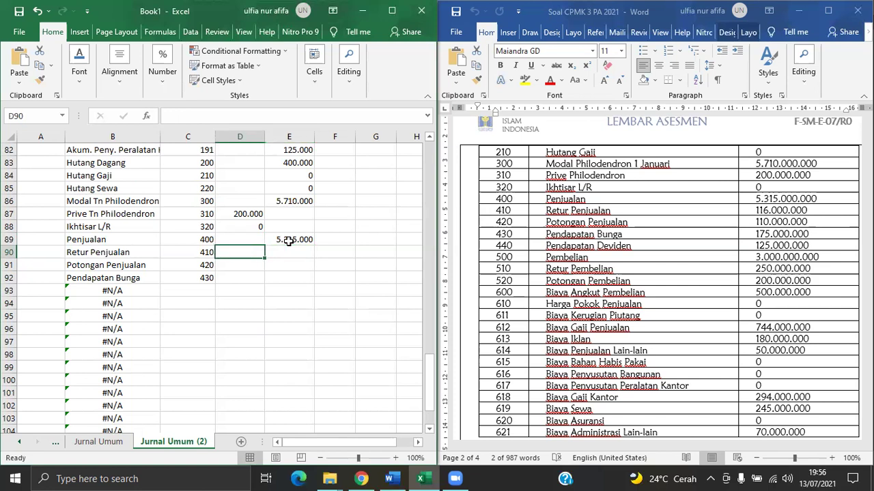
{"action": "type", "text": "116.000"}
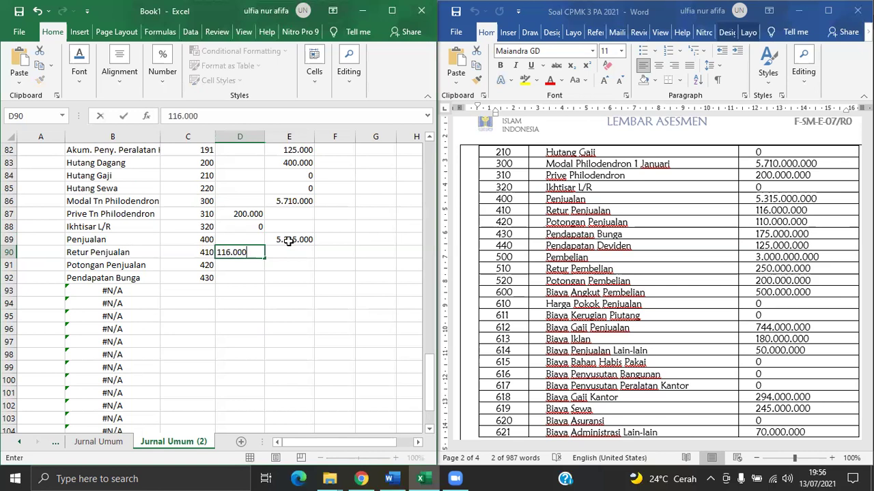
{"action": "key", "text": "Return"}
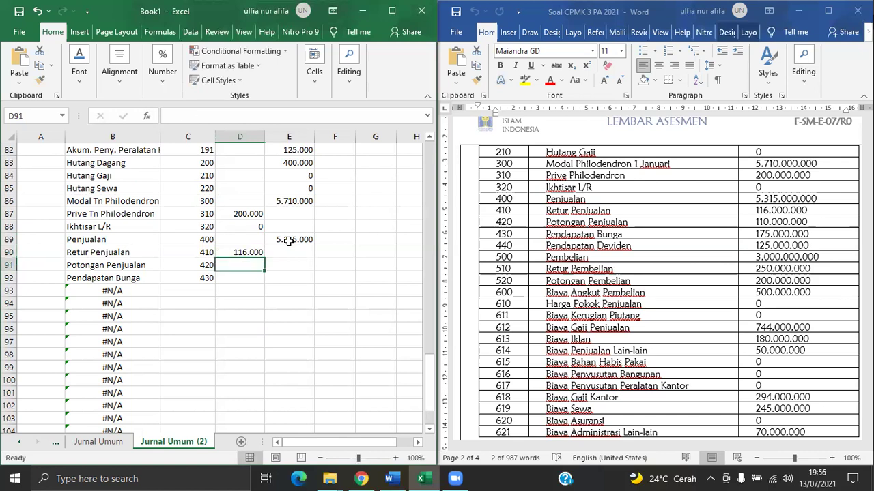
{"action": "type", "text": "110.000"}
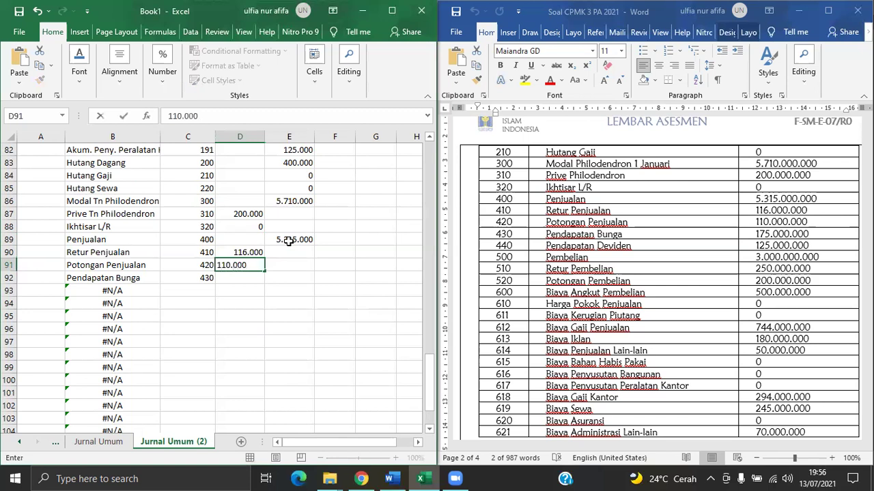
{"action": "key", "text": "Return"}
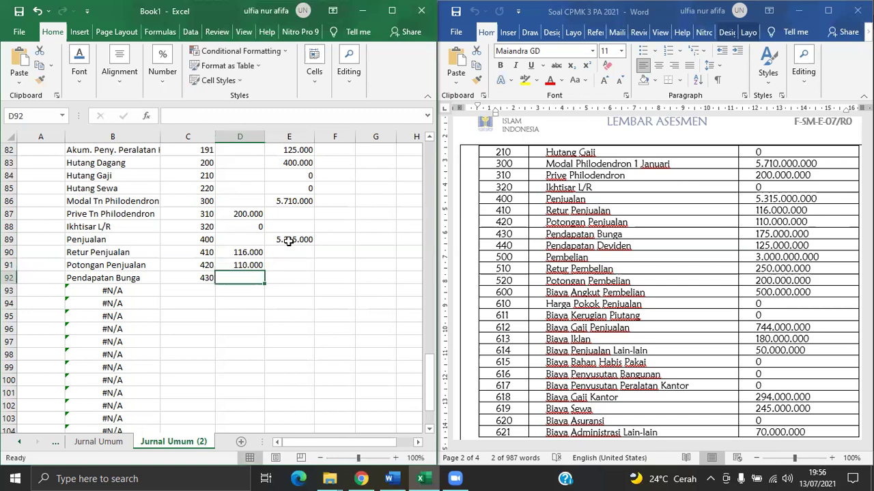
{"action": "key", "text": "Right"}
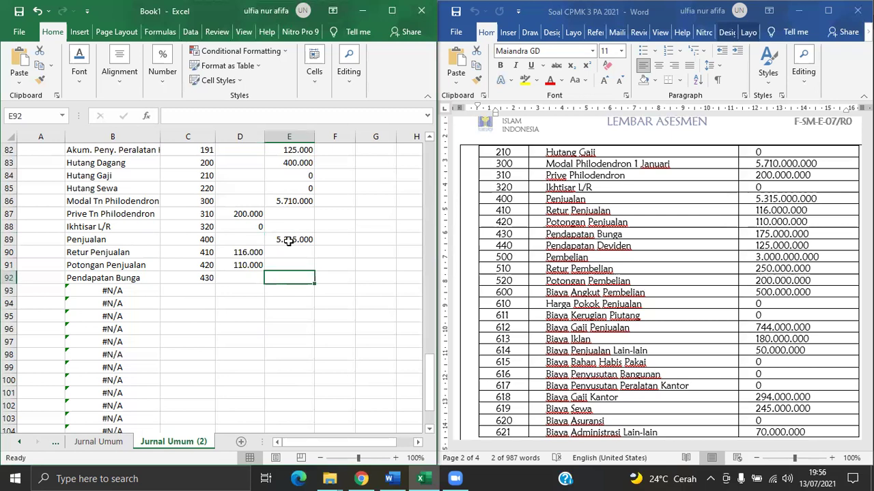
- Enter a credit of 175.000 for Pendapatan Bunga in row 92
{"action": "type", "text": "175"}
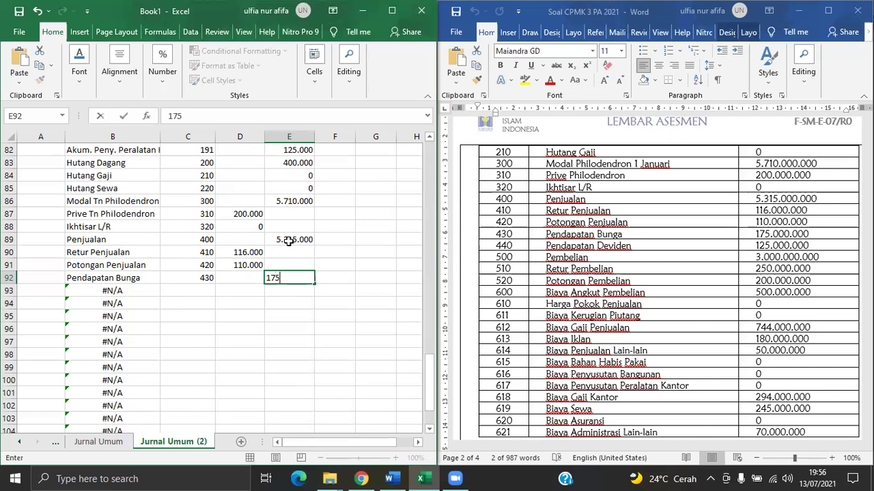
{"action": "type", "text": ".000"}
{"action": "key", "text": "Return"}
- Add account code 440 for Pendapatan Deviden in row 93 with a credit of 125.000
{"action": "key", "text": "Left"}
{"action": "key", "text": "Left"}
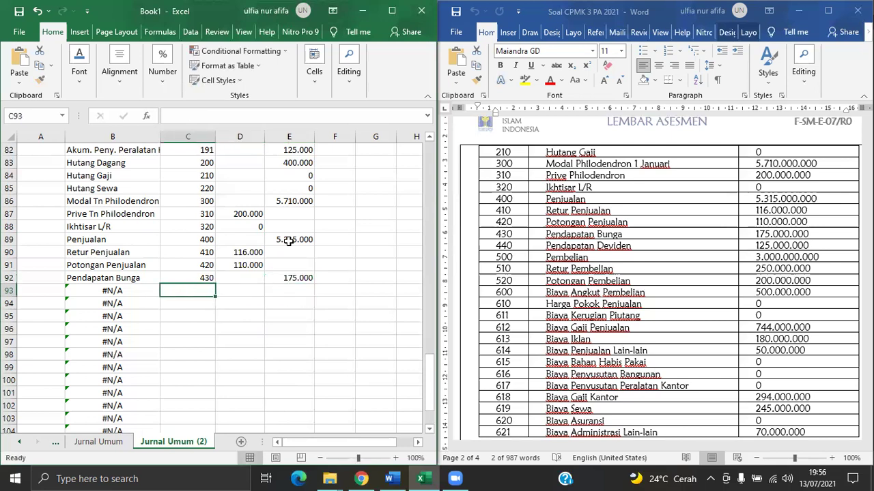
{"action": "type", "text": "440"}
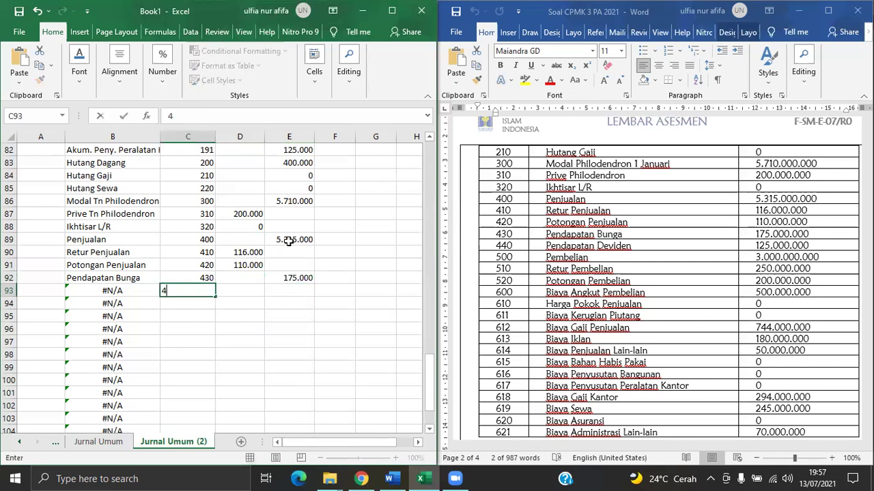
{"action": "key", "text": "Right"}
{"action": "key", "text": "Right"}
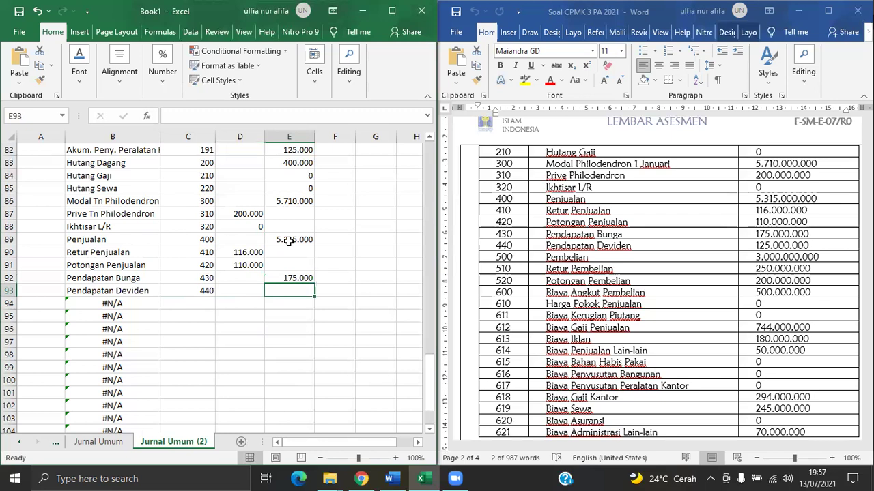
{"action": "type", "text": "125.000"}
{"action": "key", "text": "Return"}
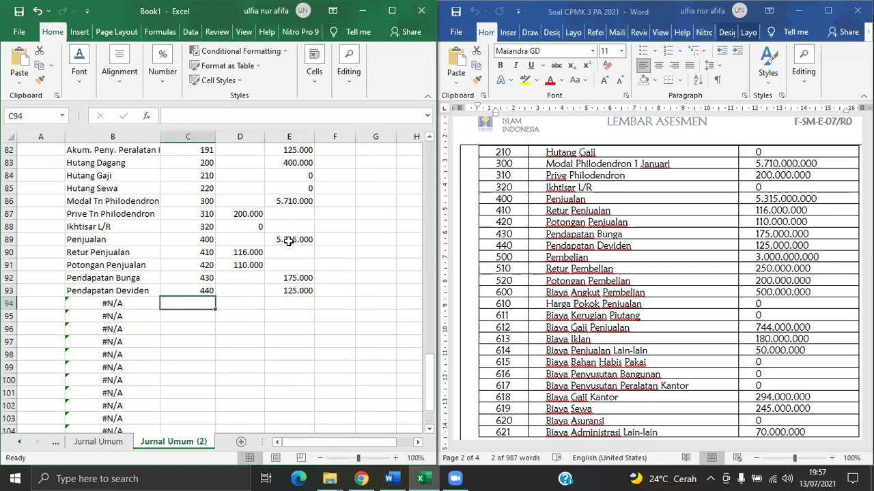
- Enter account codes 500, 510, 520 and 6000 in rows 94 to 97
{"action": "type", "text": "500"}
{"action": "key", "text": "Return"}
{"action": "type", "text": "510"}
{"action": "key", "text": "Return"}
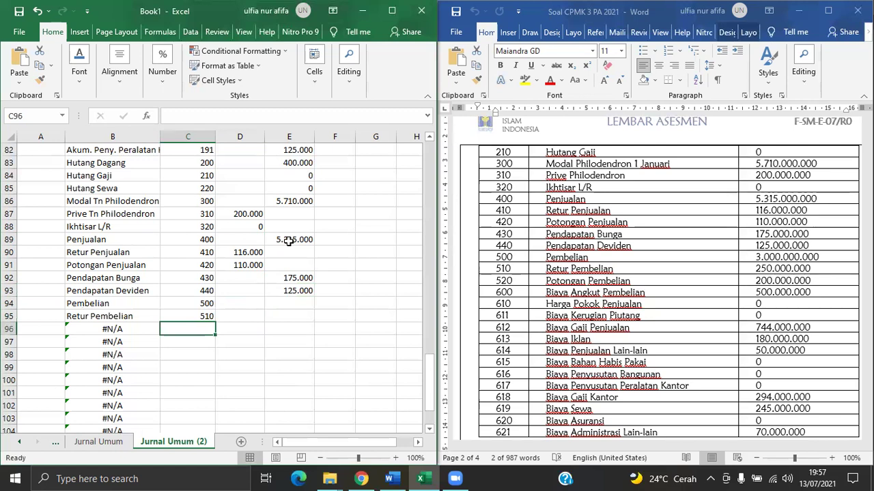
{"action": "type", "text": "520"}
{"action": "key", "text": "Return"}
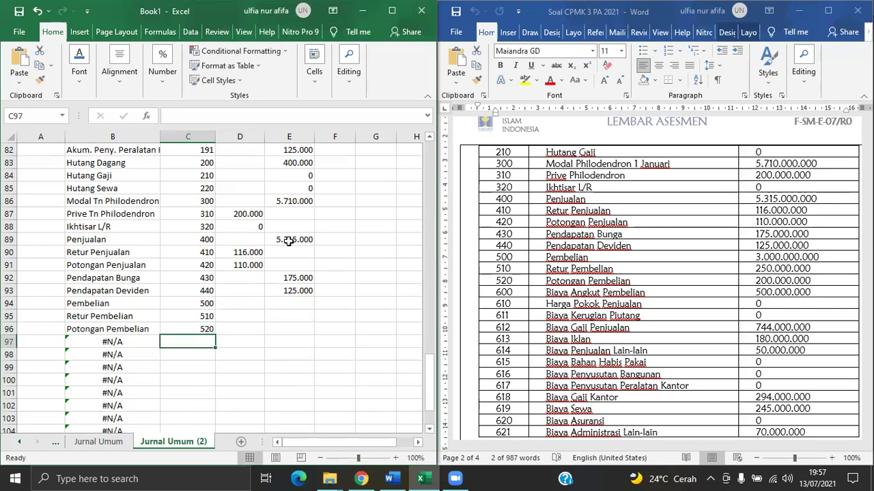
{"action": "type", "text": "6000"}
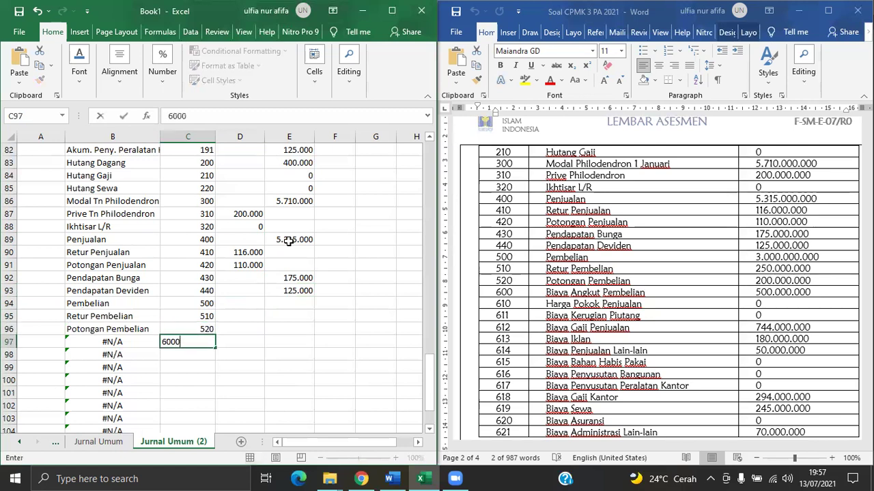
{"action": "key", "text": "Tab"}
- Enter a debit of 3.000.000 for Pembelian in row 94
{"action": "key", "text": "Up"}
{"action": "key", "text": "Up"}
{"action": "key", "text": "Up"}
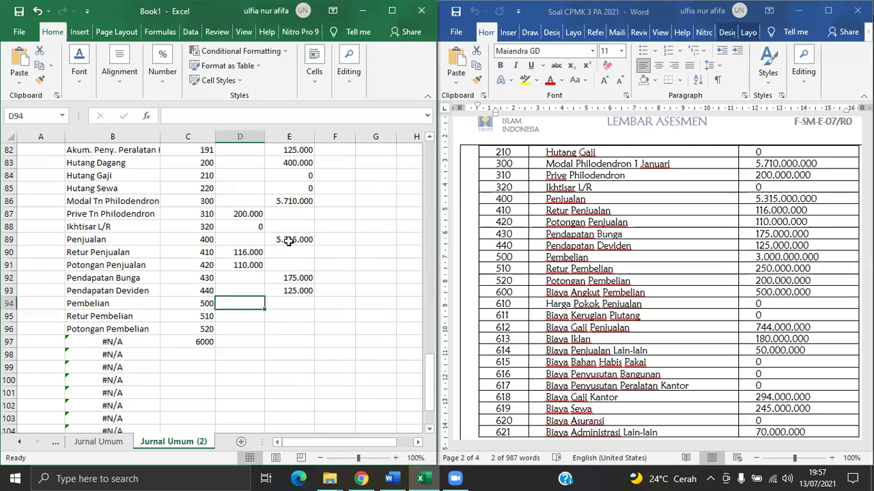
{"action": "type", "text": "3.0"}
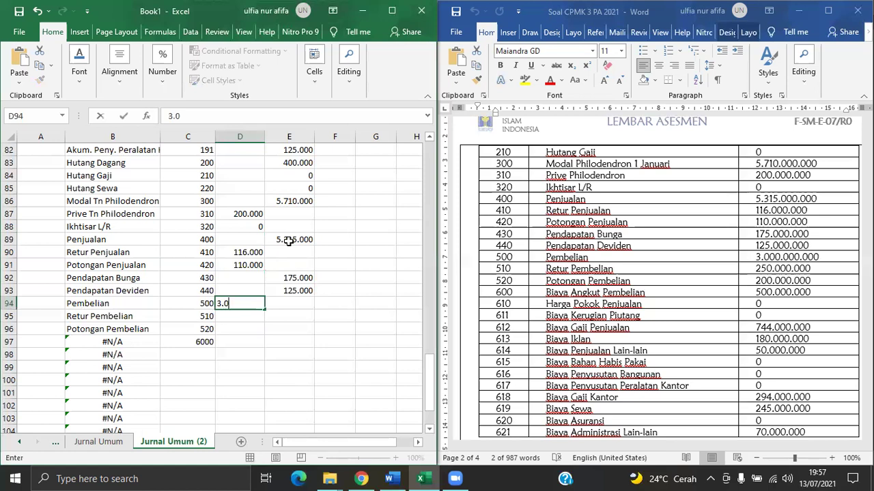
{"action": "type", "text": "00.000"}
- Enter credits of 250.000 for Retur Pembelian in row 95 and 200.000 for Potongan Pembelian in row 96
{"action": "key", "text": "Tab"}
{"action": "key", "text": "Down"}
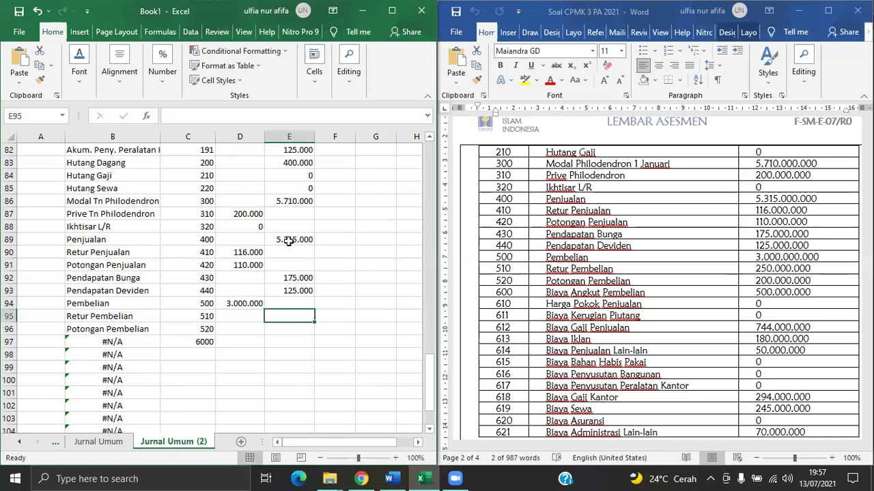
{"action": "type", "text": "250.000"}
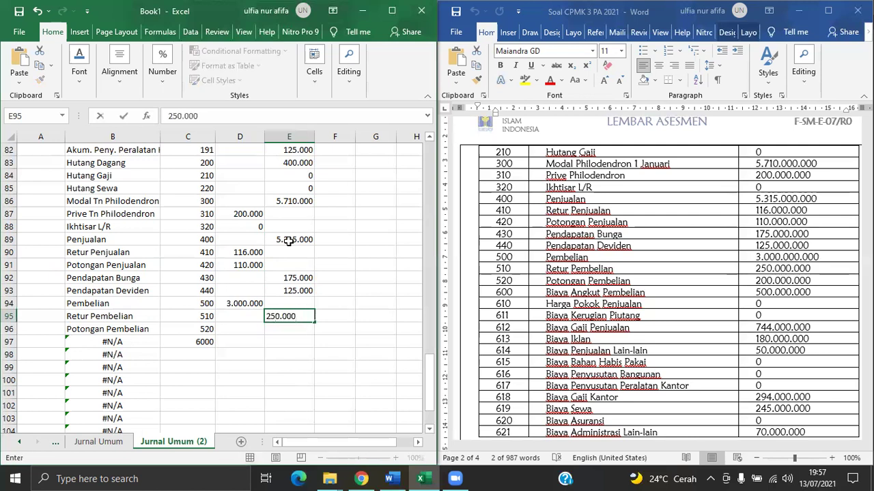
{"action": "key", "text": "Return"}
{"action": "type", "text": "200.000"}
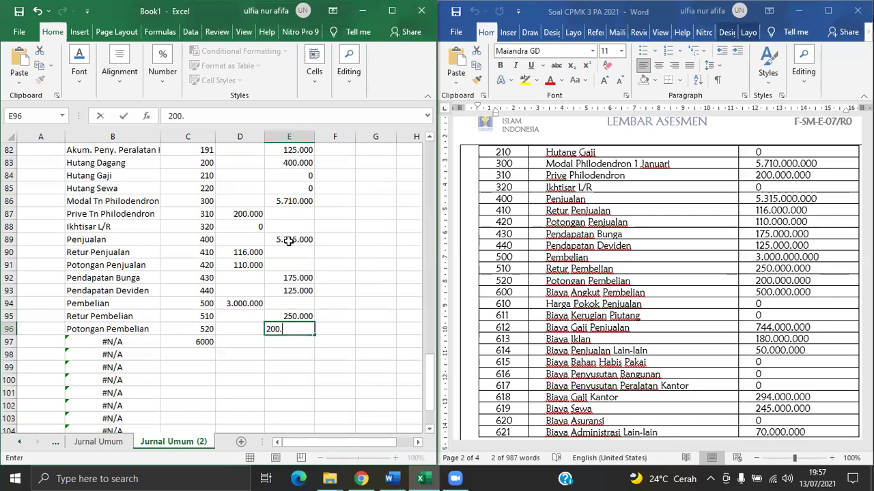
{"action": "key", "text": "Return"}
- Correct the account code in row 97 to 600 and enter a debit of 500.000 for Biaya Angkut Pembelian
{"action": "key", "text": "Left"}
{"action": "key", "text": "Left"}
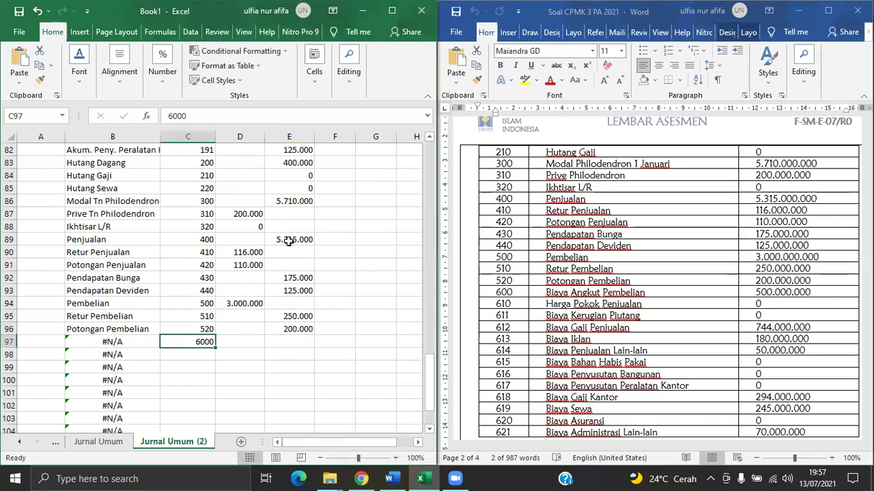
{"action": "type", "text": "600"}
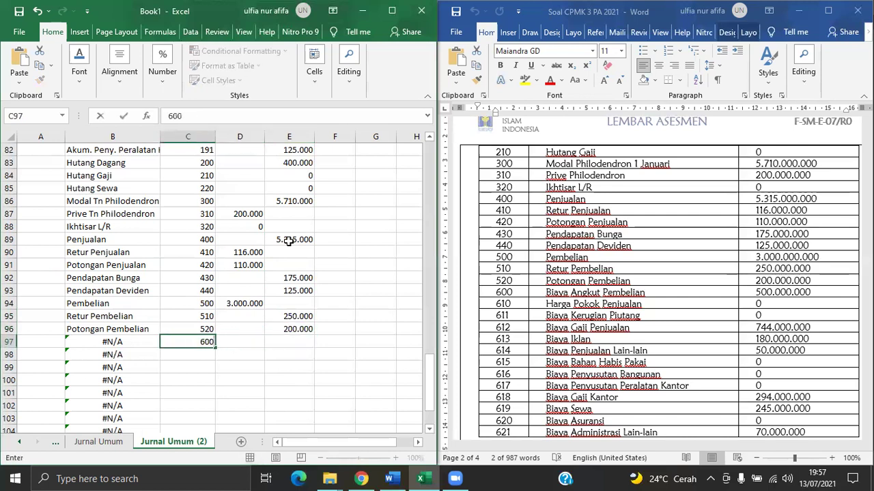
{"action": "key", "text": "Right"}
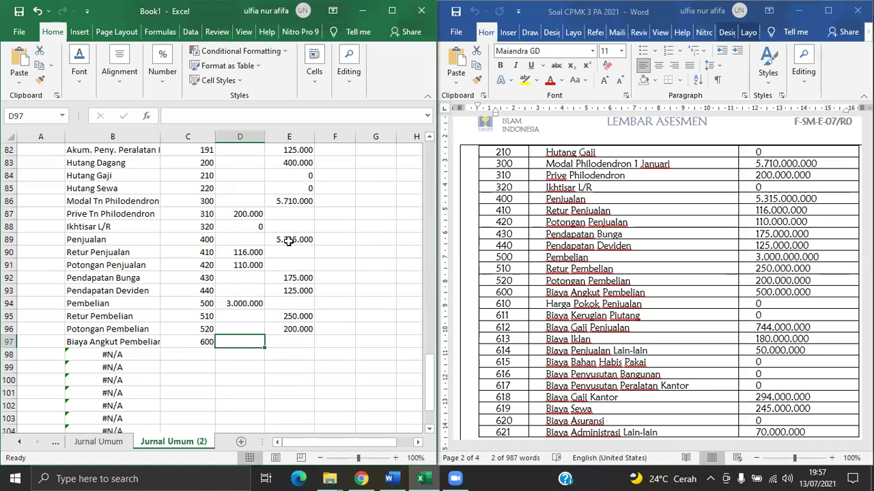
{"action": "type", "text": "500"}
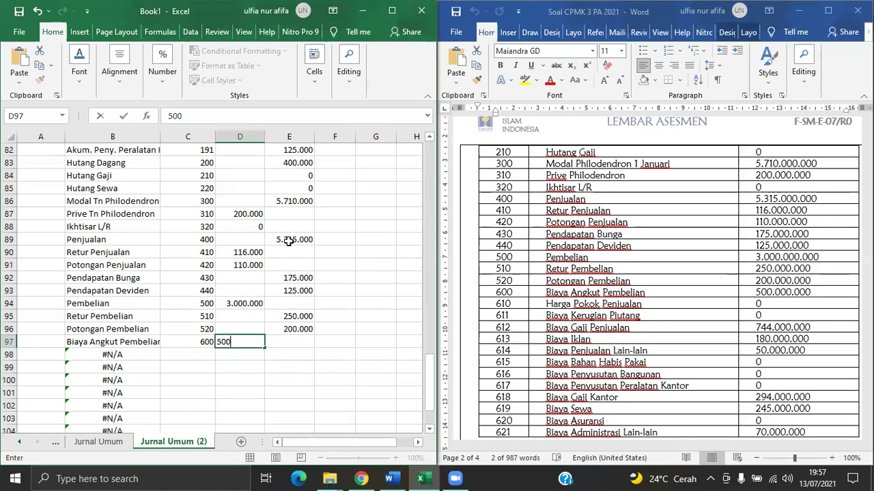
{"action": "type", "text": ".000"}
{"action": "key", "text": "Return"}
- Enter account codes 610, 611, 612, 613 and 614 in rows 98 to 102
{"action": "key", "text": "Left"}
{"action": "key", "text": "Right"}
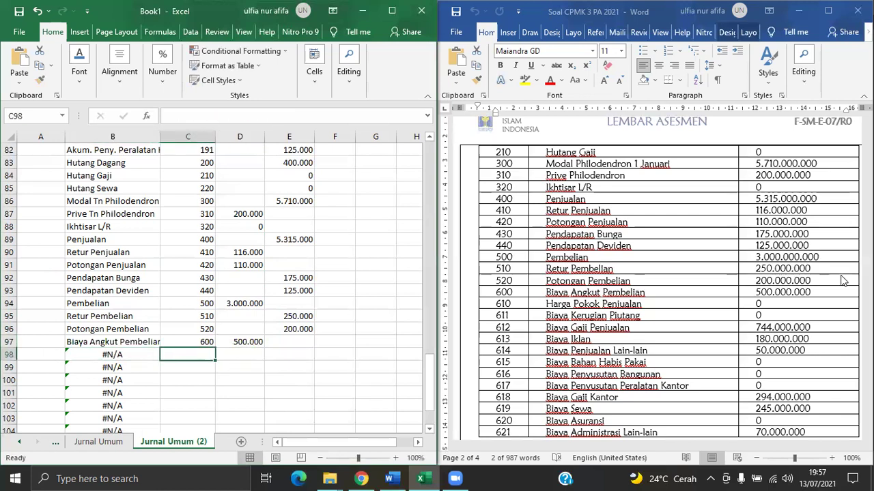
{"action": "left_click", "coordinate": [843, 280]}
{"action": "left_click_drag", "start_coordinate": [867, 228], "coordinate": [866, 237]}
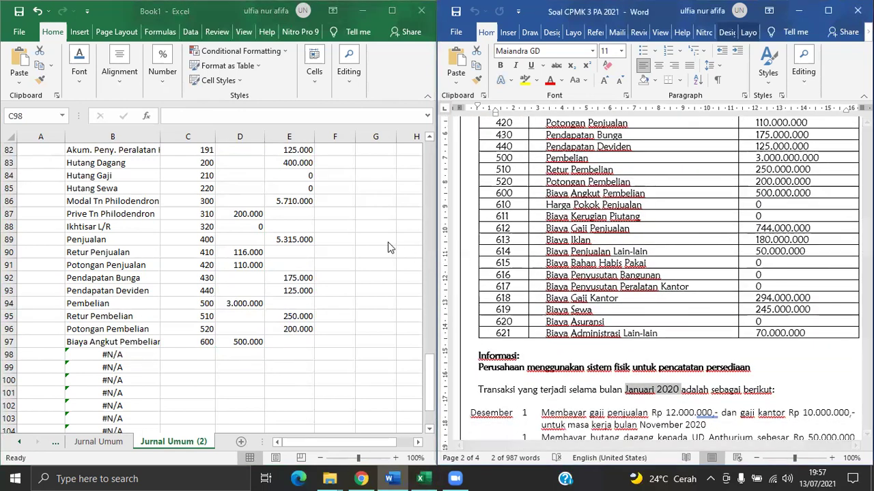
{"action": "left_click_drag", "start_coordinate": [431, 376], "coordinate": [428, 423]}
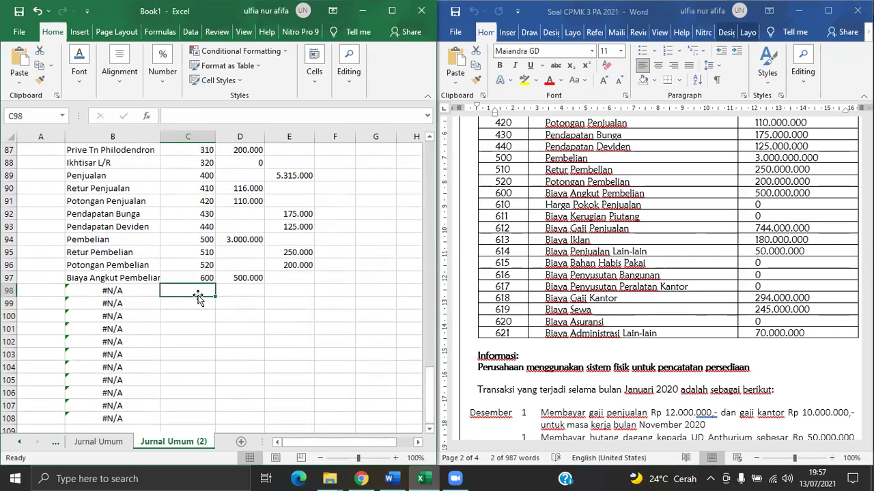
{"action": "type", "text": "610"}
{"action": "key", "text": "Return"}
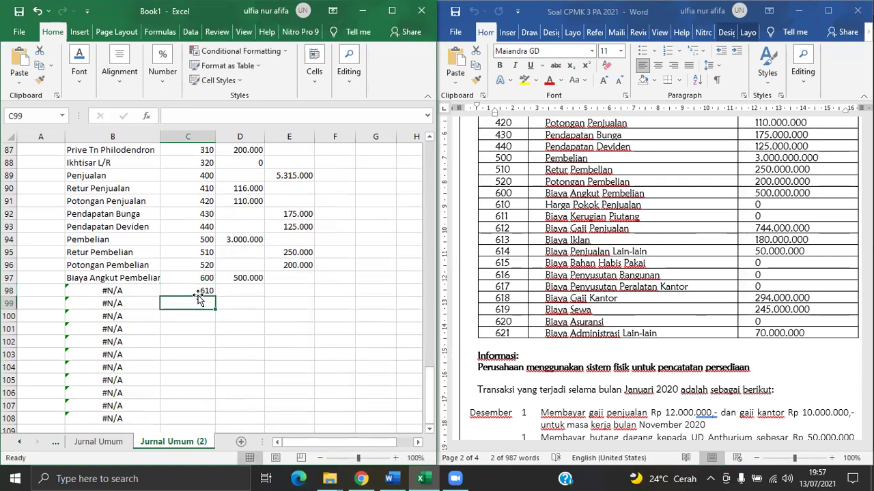
{"action": "type", "text": "6"}
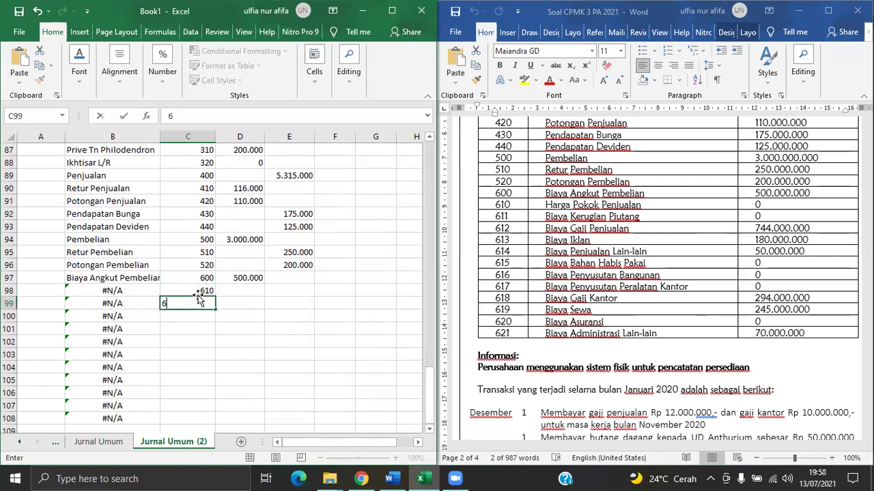
{"action": "type", "text": "11"}
{"action": "key", "text": "Return"}
{"action": "type", "text": "612"}
{"action": "key", "text": "Return"}
{"action": "type", "text": "613"}
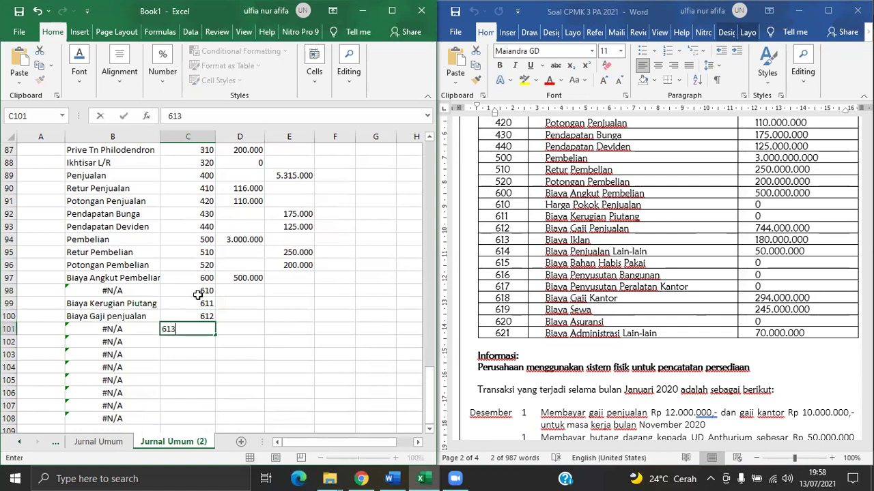
{"action": "key", "text": "Return"}
{"action": "type", "text": "614"}
{"action": "key", "text": "Return"}
- Enter account codes 615, 616, 617, 618, 619 and 620 in rows 103 to 108
{"action": "type", "text": "615"}
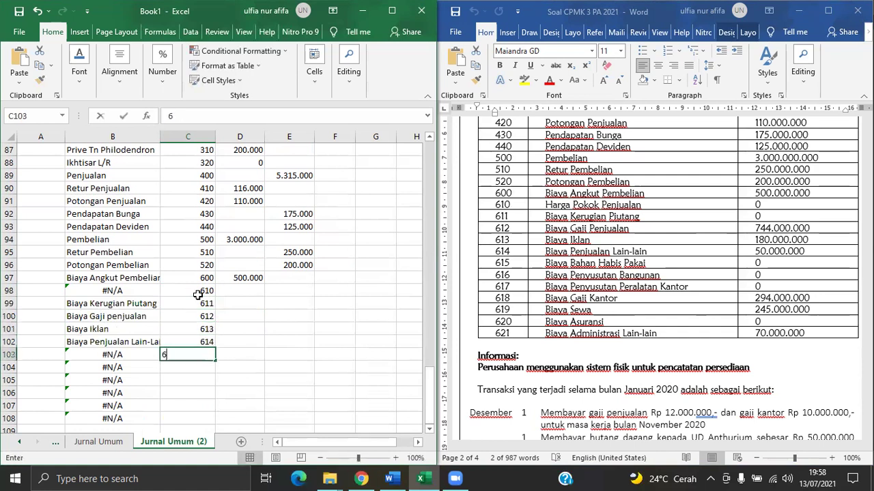
{"action": "key", "text": "Return"}
{"action": "type", "text": "616"}
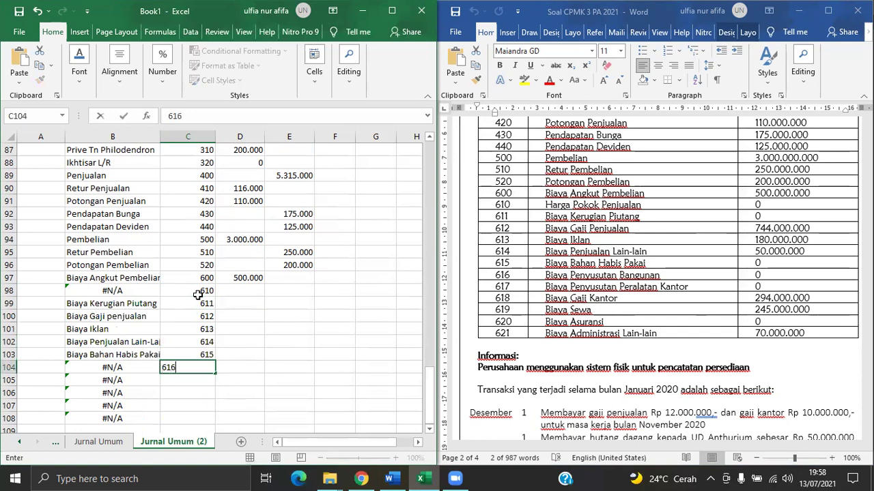
{"action": "key", "text": "Return"}
{"action": "type", "text": "617"}
{"action": "key", "text": "Return"}
{"action": "type", "text": "618"}
{"action": "key", "text": "Return"}
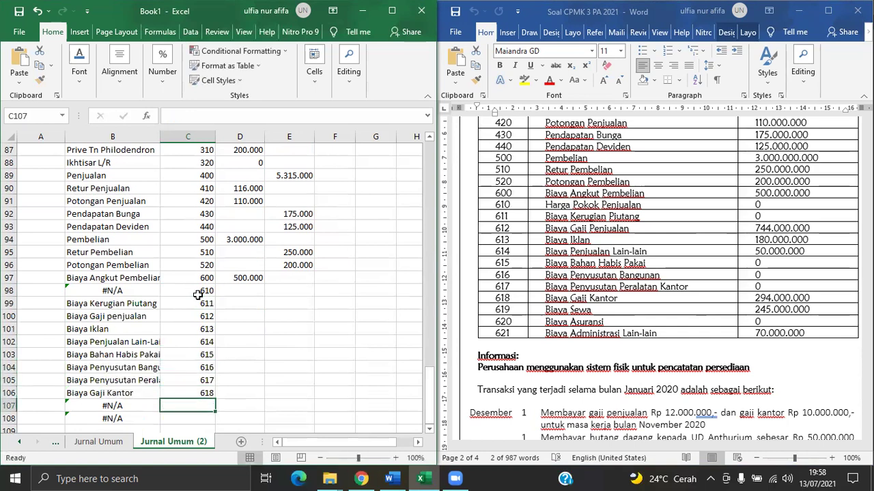
{"action": "type", "text": "619"}
{"action": "key", "text": "Return"}
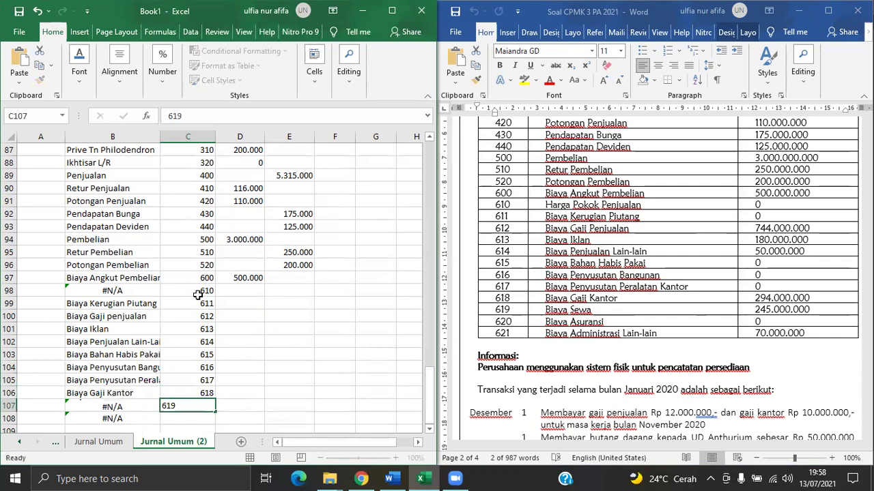
{"action": "type", "text": "620"}
{"action": "key", "text": "Return"}
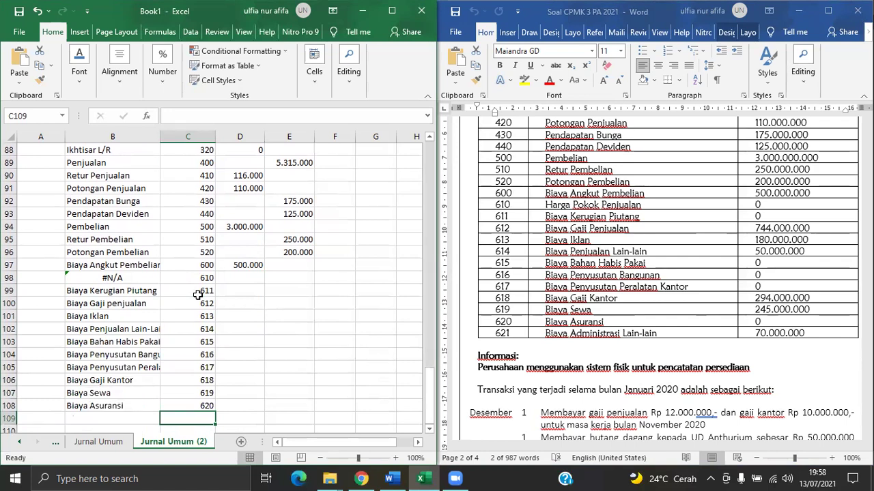
- Extend the account-name lookup formula down to row 109 and enter account code 621 there
{"action": "left_click", "coordinate": [127, 405]}
{"action": "left_click_drag", "start_coordinate": [160, 411], "coordinate": [161, 419]}
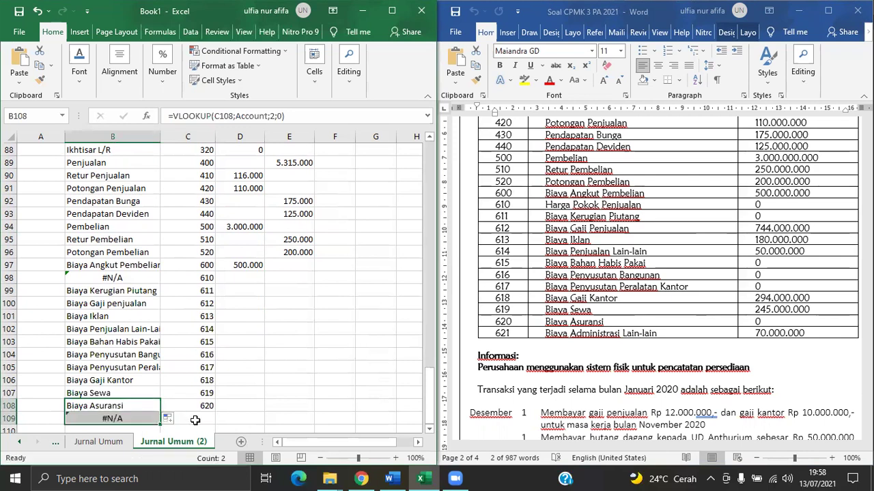
{"action": "left_click", "coordinate": [202, 419]}
{"action": "type", "text": "621"}
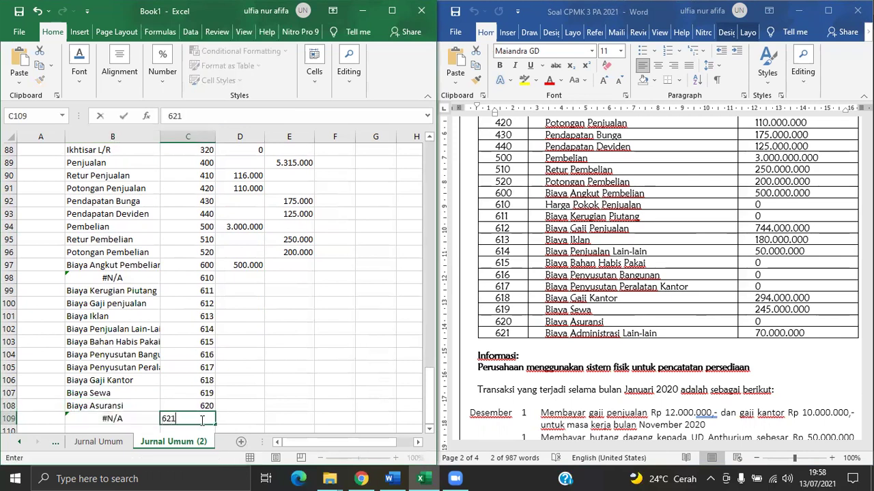
{"action": "key", "text": "Tab"}
- Inspect the account-name lookup for code 610 in row 98 and check the account list on the Account sheet
{"action": "key", "text": "Up"}
{"action": "key", "text": "Up"}
{"action": "key", "text": "Up"}
{"action": "key", "text": "Up"}
{"action": "key", "text": "Up"}
{"action": "key", "text": "Up"}
{"action": "key", "text": "Up"}
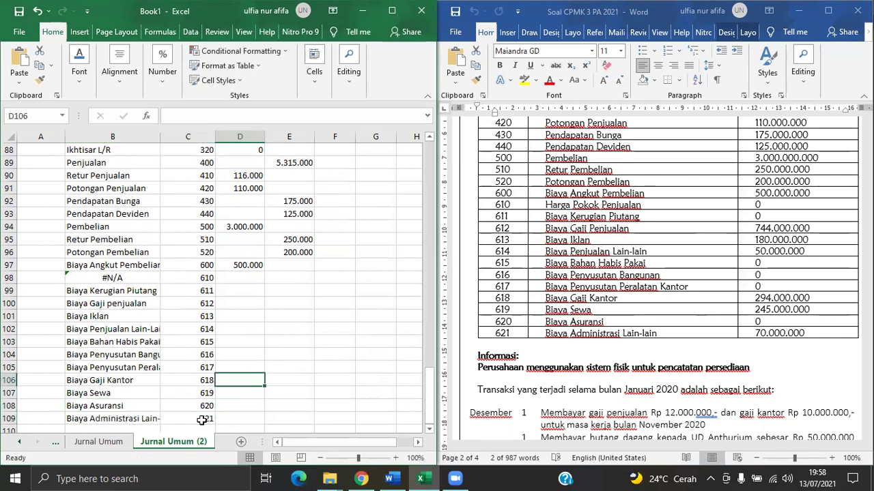
{"action": "key", "text": "Up"}
{"action": "key", "text": "Up"}
{"action": "key", "text": "Up"}
{"action": "key", "text": "Up"}
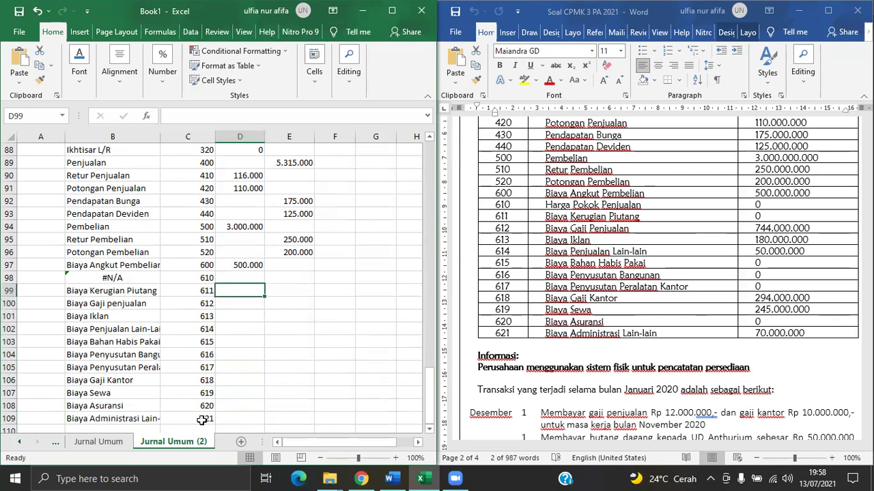
{"action": "key", "text": "Left"}
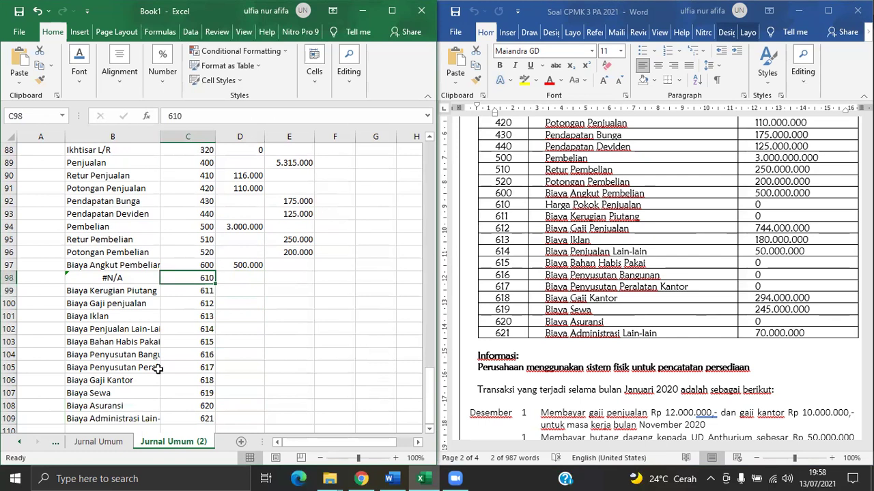
{"action": "left_click", "coordinate": [107, 277]}
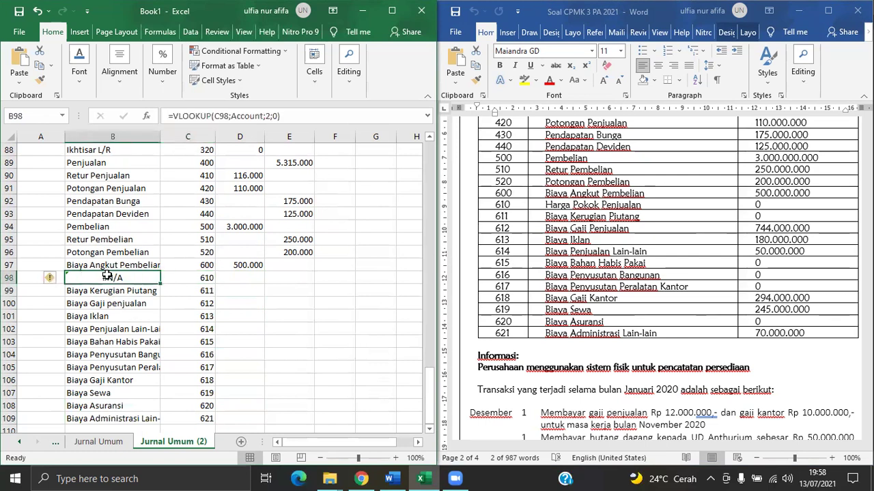
{"action": "left_click", "coordinate": [191, 278]}
{"action": "left_click", "coordinate": [59, 439]}
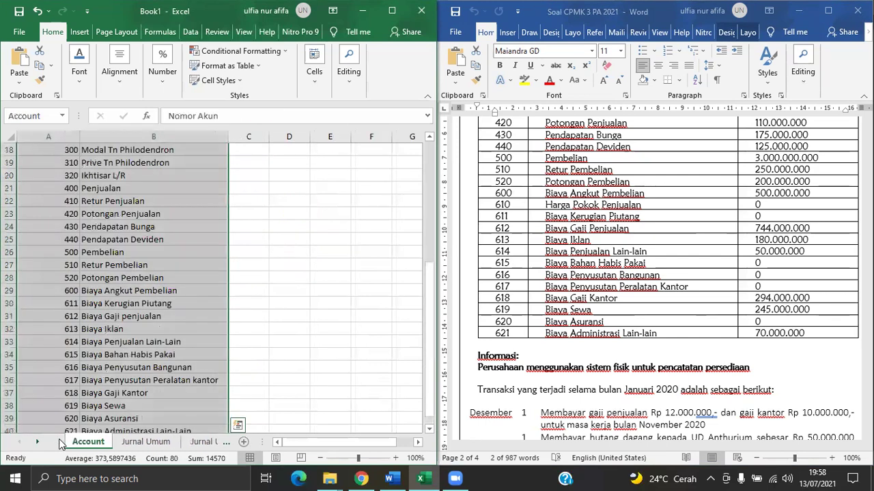
- Insert a row above account 611 on the Account sheet and add code 610 with the name Harga Pokok penjualan
{"action": "left_click", "coordinate": [76, 308]}
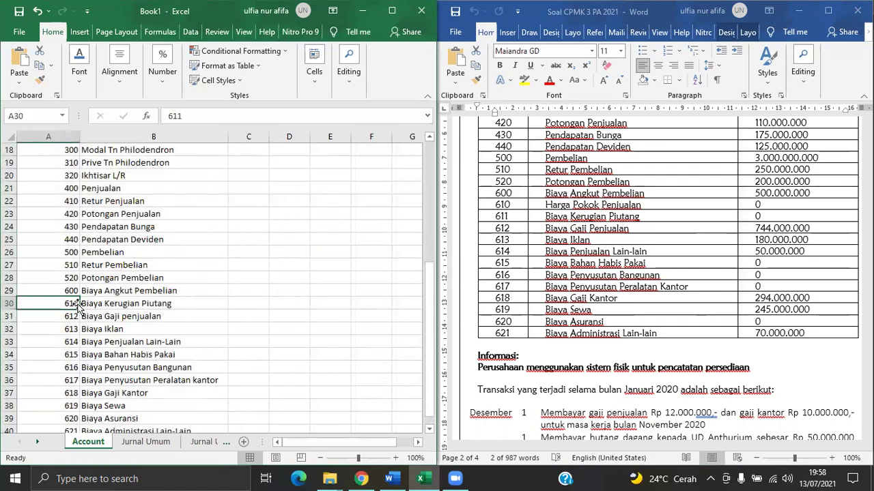
{"action": "right_click", "coordinate": [10, 302]}
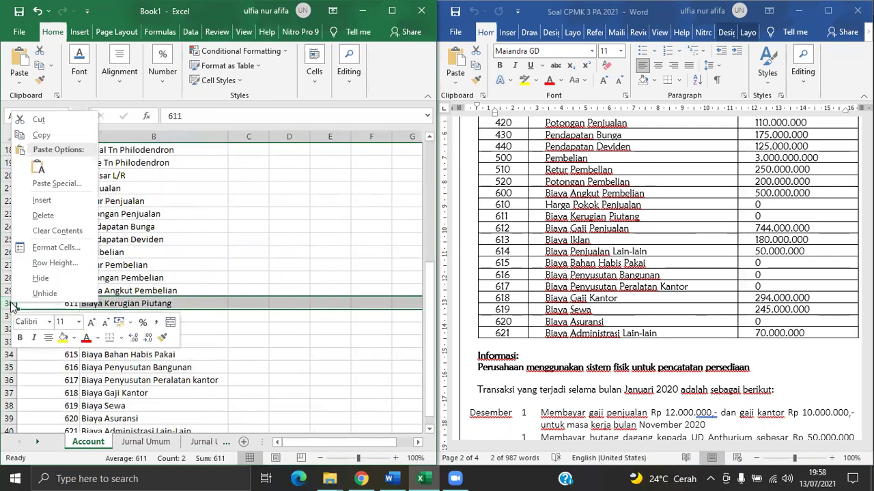
{"action": "left_click", "coordinate": [22, 209]}
{"action": "left_click", "coordinate": [63, 301]}
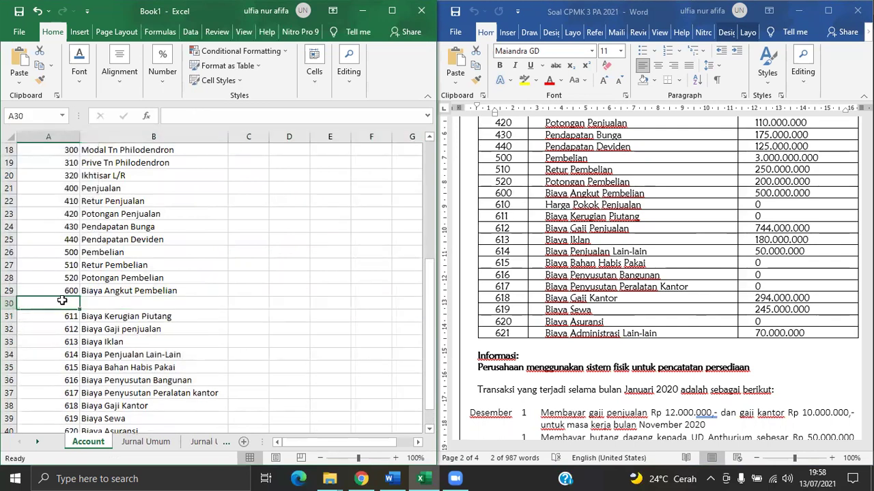
{"action": "type", "text": "610"}
{"action": "key", "text": "Tab"}
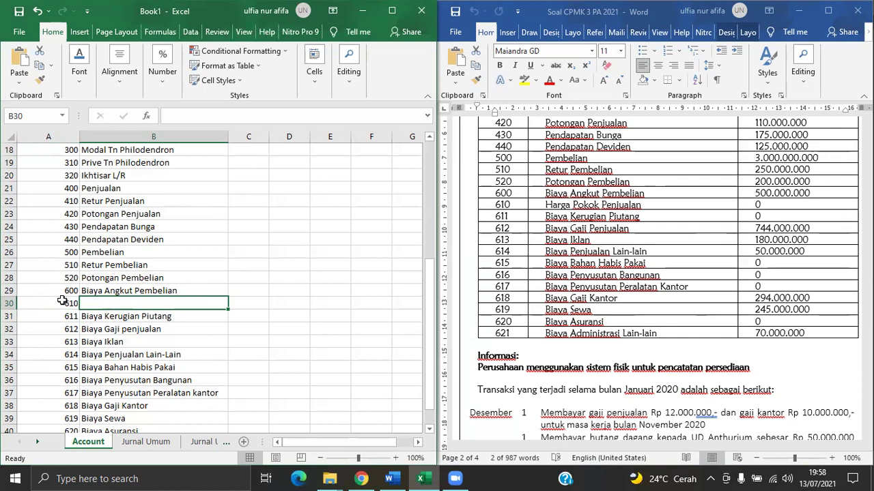
{"action": "type", "text": "Harga "}
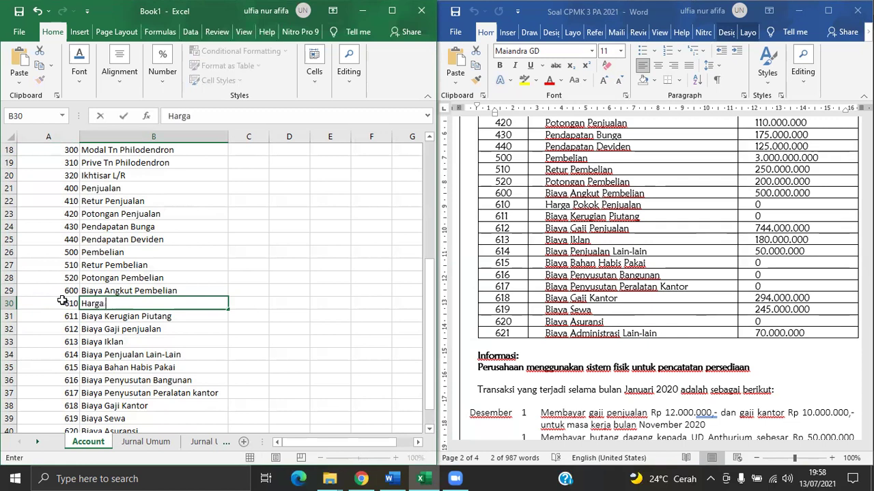
{"action": "type", "text": "Pokok pen"}
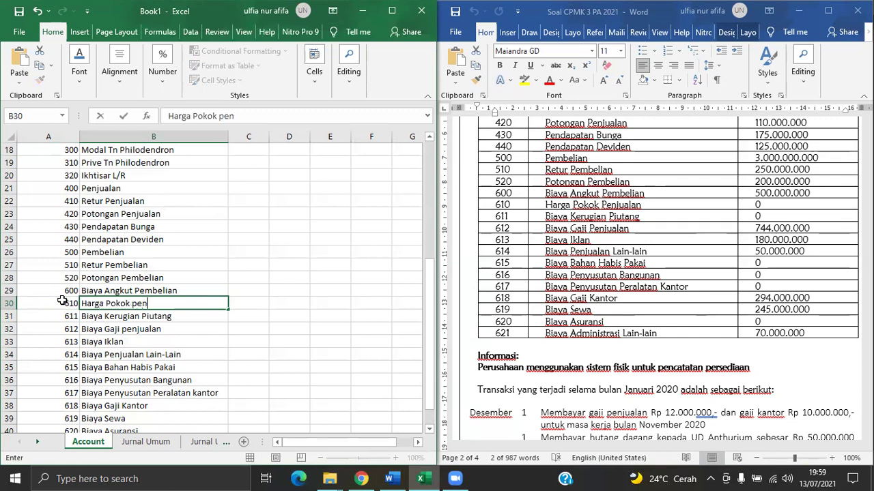
{"action": "type", "text": "jualan"}
- Enter debit balances 0, 0 and 744.000 for accounts 610, 611 and 612 on the Jurnal Umum (2) sheet
{"action": "left_click", "coordinate": [205, 442]}
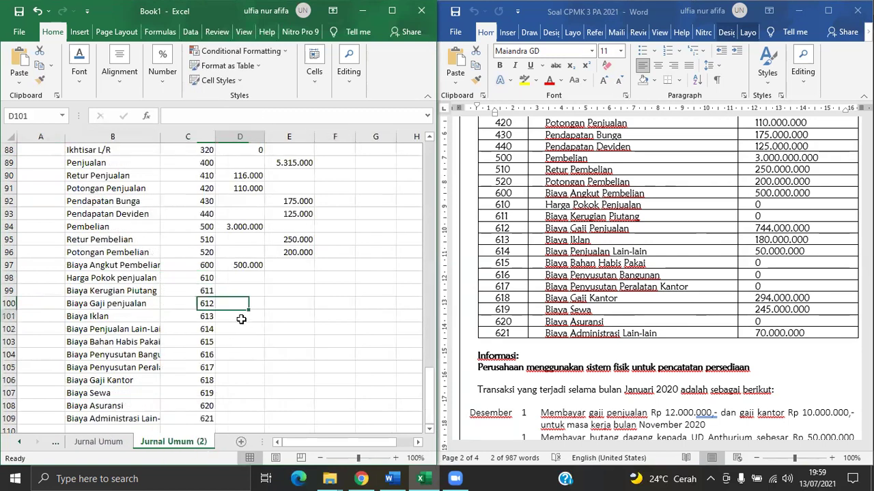
{"action": "left_click", "coordinate": [145, 273]}
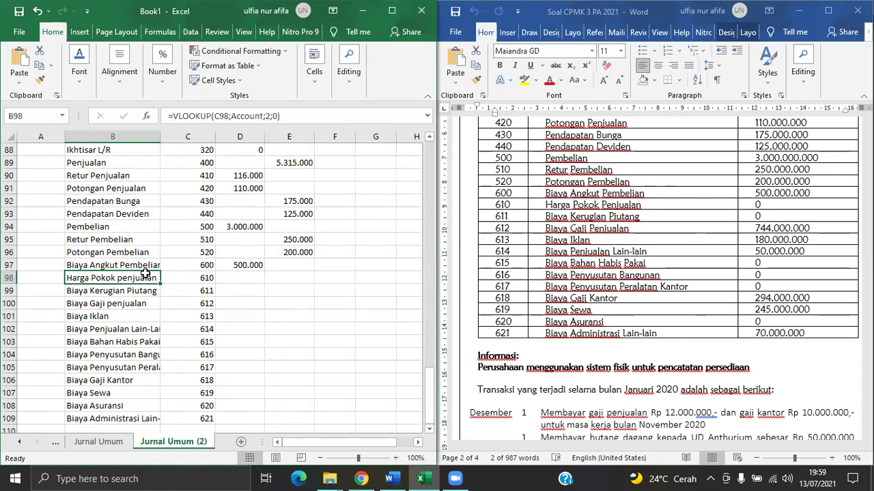
{"action": "left_click", "coordinate": [230, 277]}
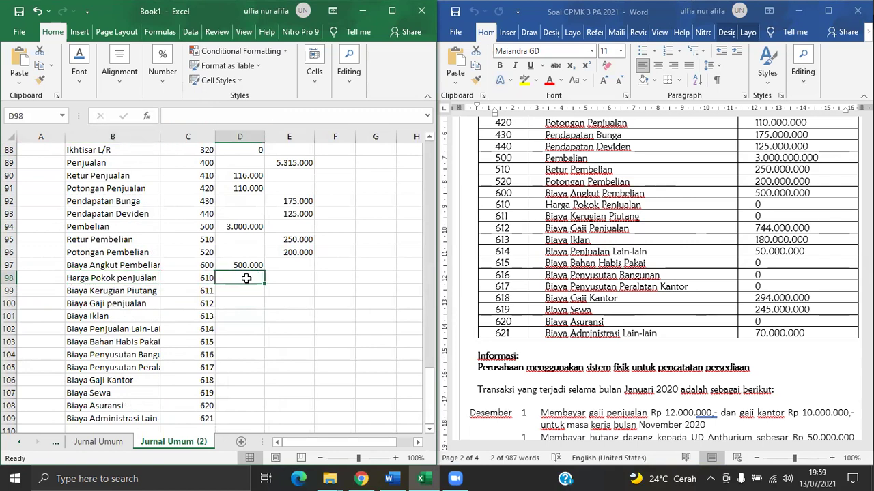
{"action": "type", "text": "0"}
{"action": "key", "text": "Return"}
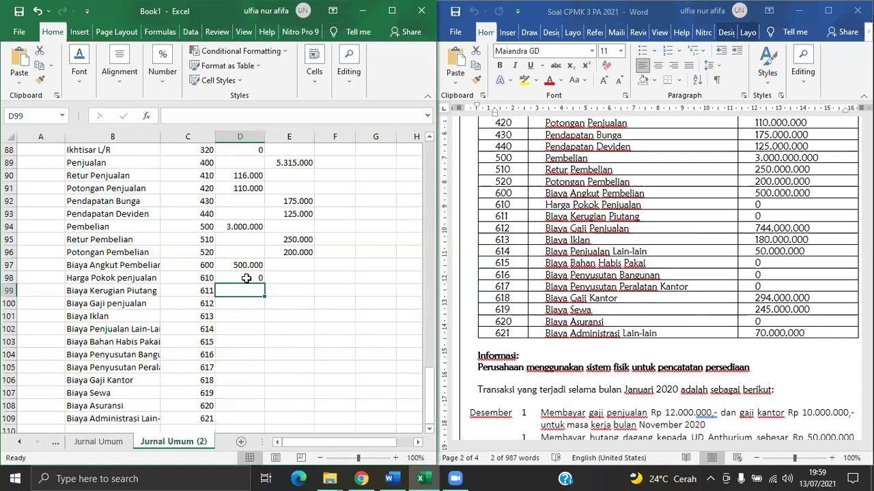
{"action": "type", "text": "0"}
{"action": "key", "text": "Return"}
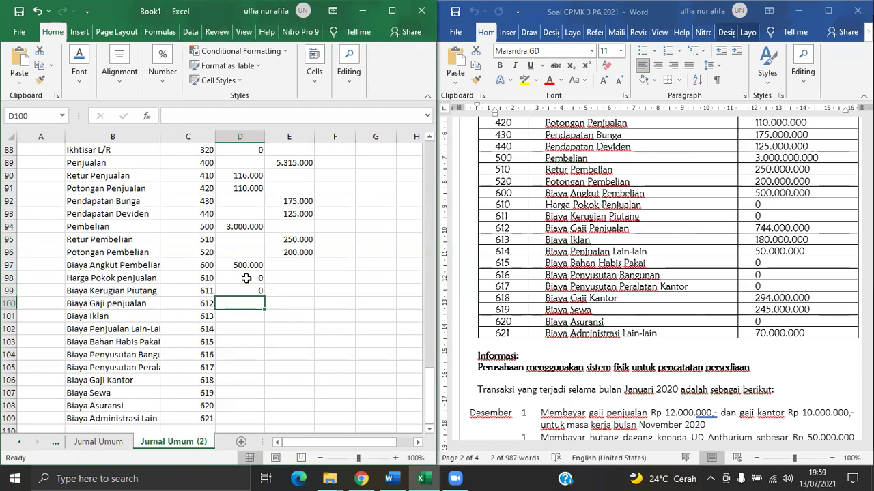
{"action": "type", "text": "744.000"}
{"action": "key", "text": "Return"}
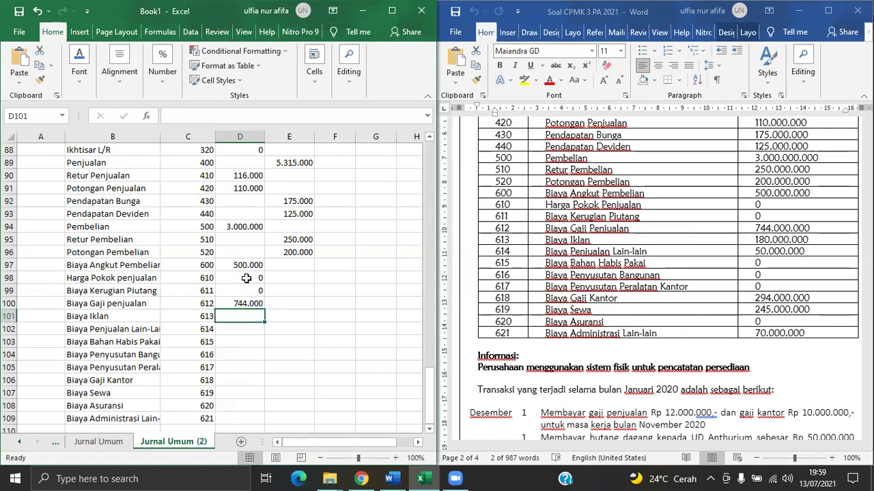
- Enter debit balances 180.000 for Biaya Iklan (613) and 50.000 for Biaya Penjualan Lain-Lain (614)
{"action": "type", "text": "180.00"}
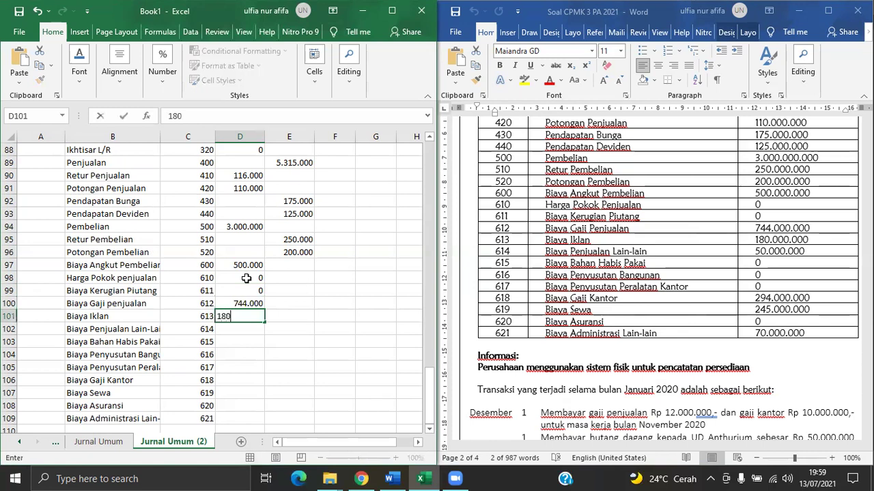
{"action": "key", "text": "Return"}
{"action": "key", "text": "Up"}
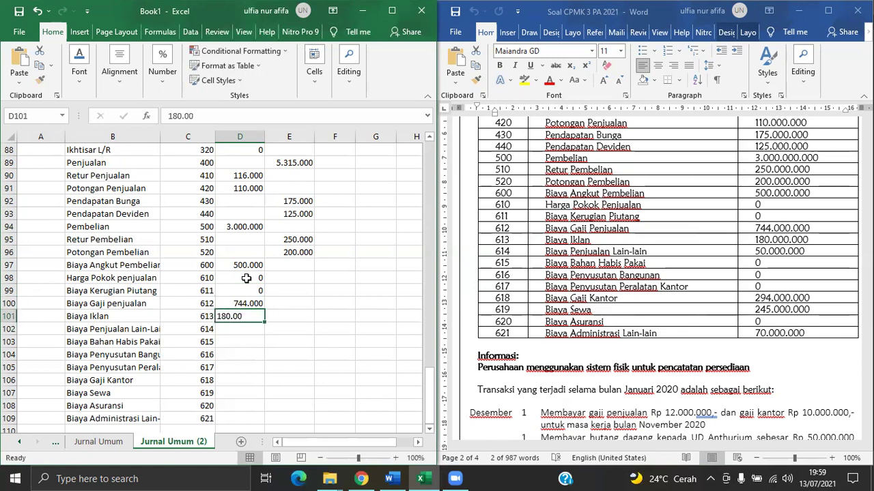
{"action": "type", "text": "1"}
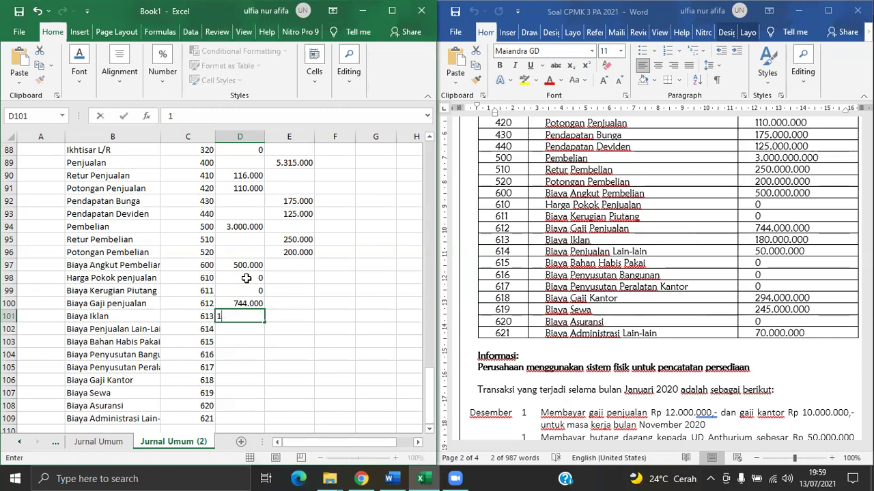
{"action": "type", "text": "80.000"}
{"action": "key", "text": "Return"}
{"action": "type", "text": "50.000"}
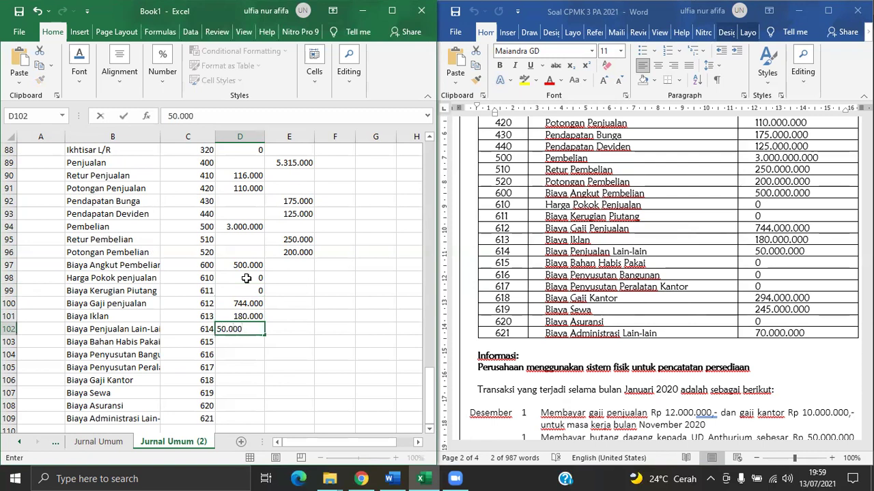
{"action": "key", "text": "Return"}
- Enter a debit balance of 0 for each of accounts 615, 616 and 617
{"action": "type", "text": "0"}
{"action": "key", "text": "Return"}
{"action": "type", "text": "0"}
{"action": "key", "text": "Return"}
{"action": "type", "text": "0"}
{"action": "key", "text": "Return"}
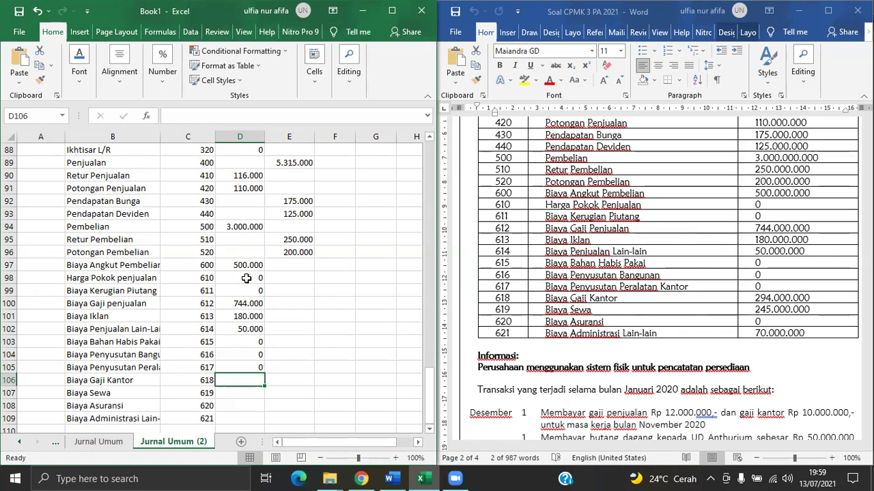
- Enter debit balances 294.000, 245.000, 0 and 70.000 for accounts 618, 619, 620 and 621
{"action": "type", "text": "29"}
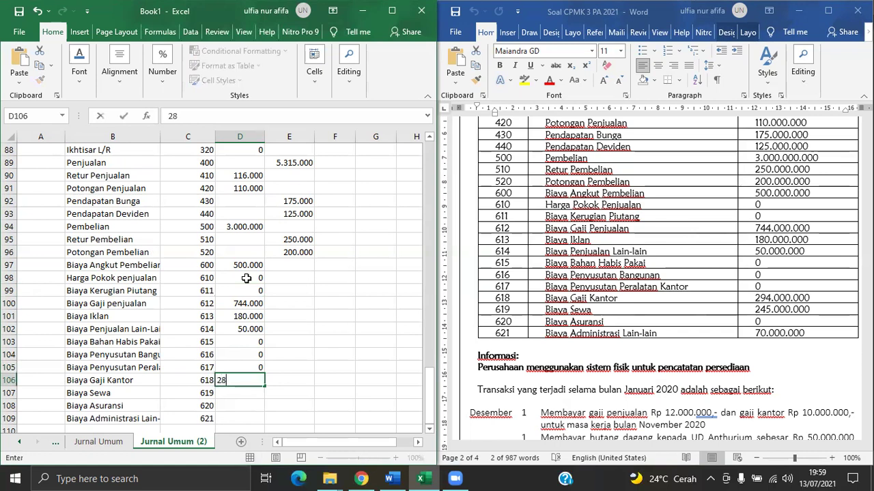
{"action": "type", "text": "4.000"}
{"action": "key", "text": "Return"}
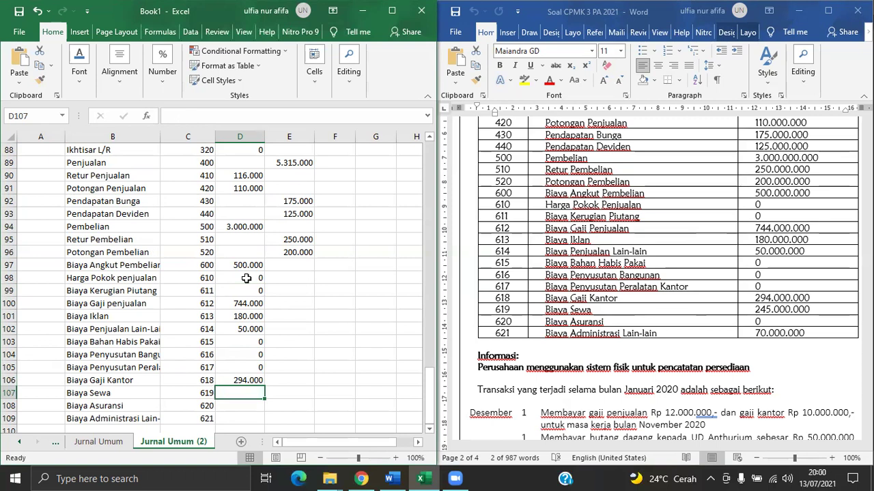
{"action": "type", "text": "245.000"}
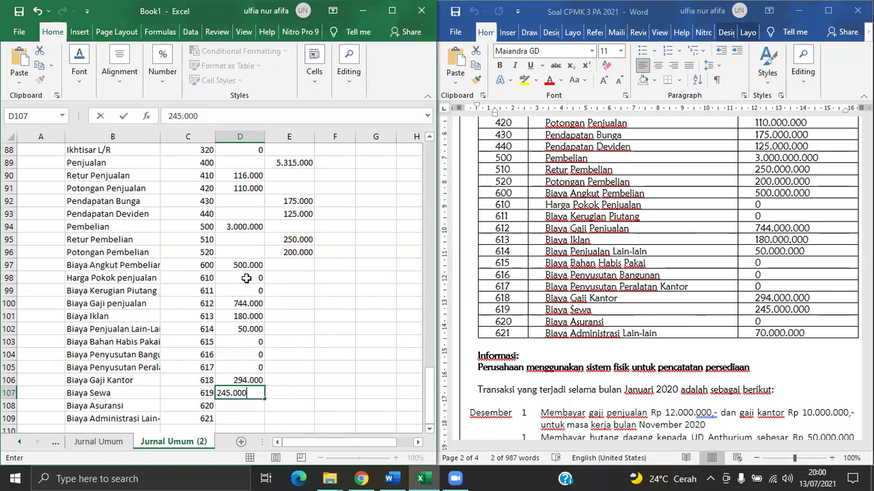
{"action": "key", "text": "Return"}
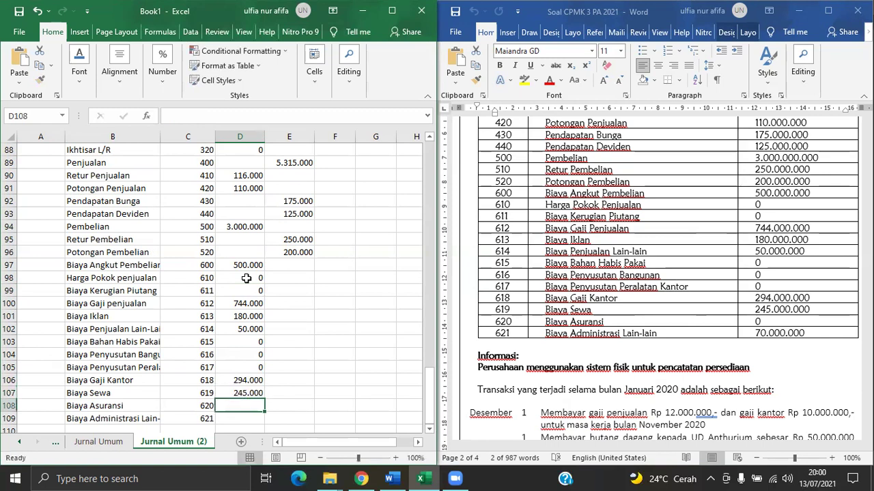
{"action": "type", "text": "0"}
{"action": "key", "text": "Return"}
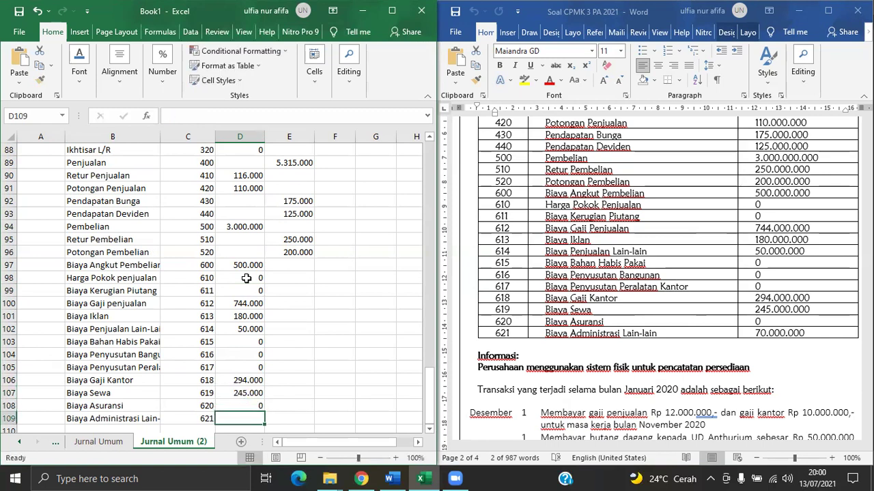
{"action": "type", "text": "70.000"}
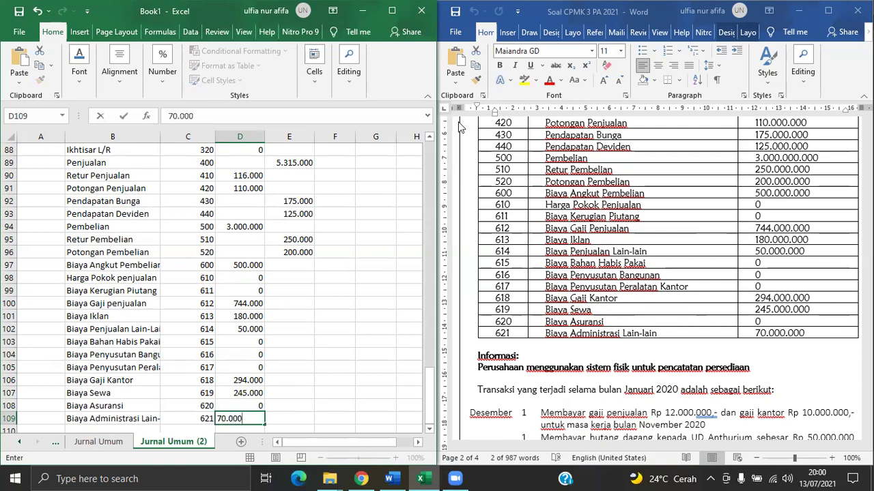
{"action": "left_click_drag", "start_coordinate": [431, 384], "coordinate": [432, 297]}
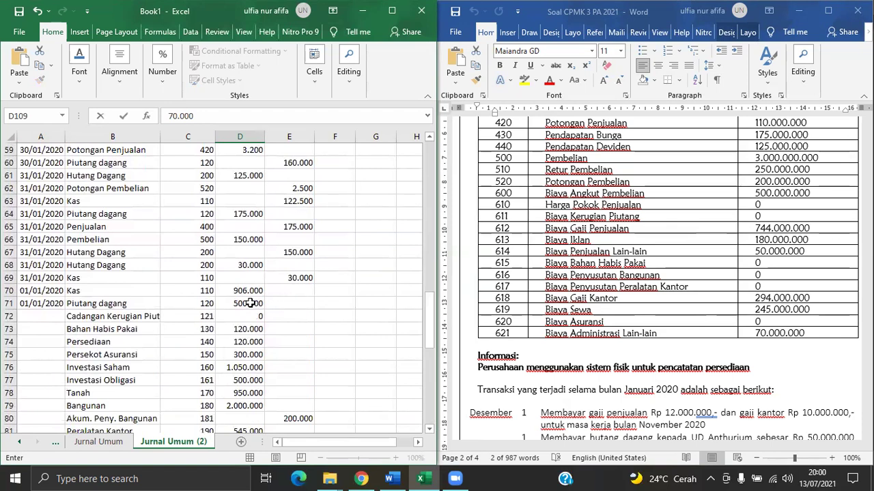
{"action": "left_click_drag", "start_coordinate": [250, 290], "coordinate": [236, 190]}
{"action": "left_click_drag", "start_coordinate": [431, 372], "coordinate": [434, 328]}
{"action": "left_click", "coordinate": [336, 290]}
{"action": "left_click", "coordinate": [260, 266]}
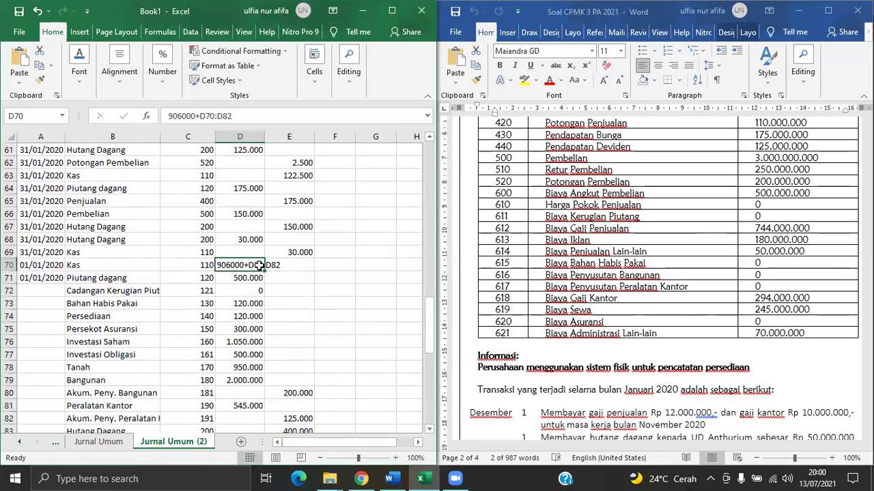
{"action": "key", "text": "ctrl+z"}
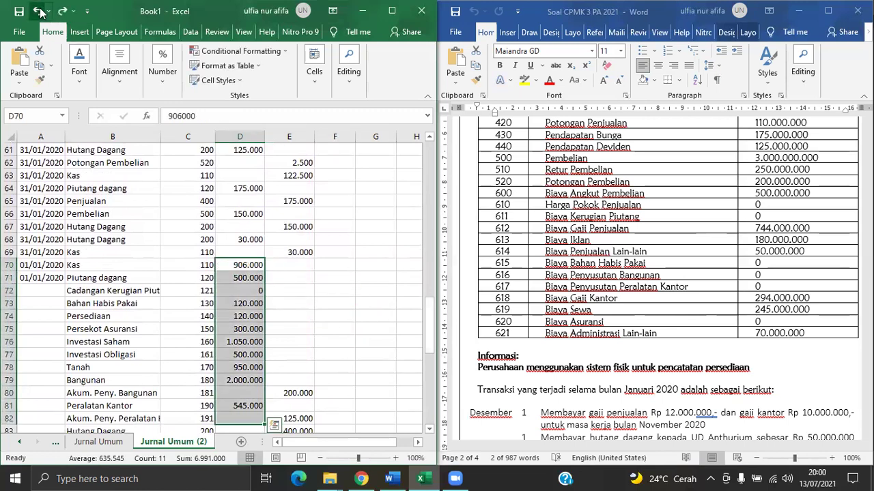
- Total the opening debit balances in D70:D109 with a SUM formula in D110
{"action": "left_click", "coordinate": [287, 295]}
{"action": "left_click_drag", "start_coordinate": [253, 265], "coordinate": [252, 418]}
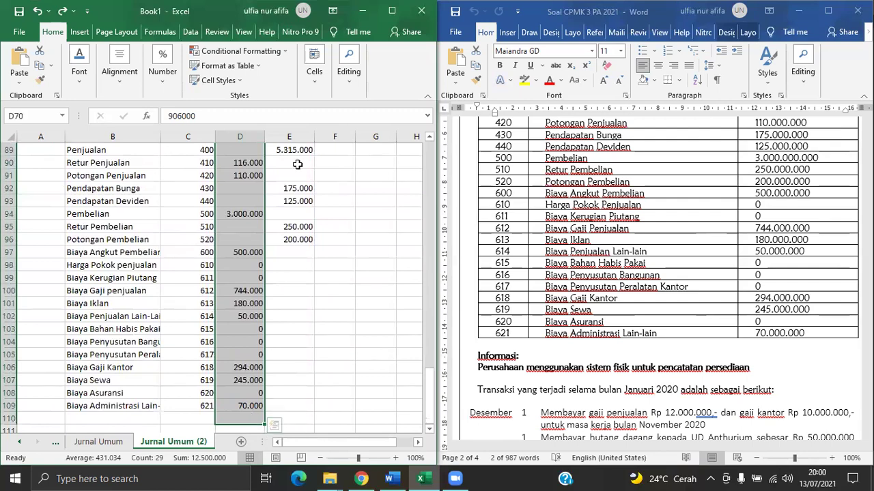
{"action": "left_click", "coordinate": [348, 71]}
{"action": "left_click", "coordinate": [352, 109]}
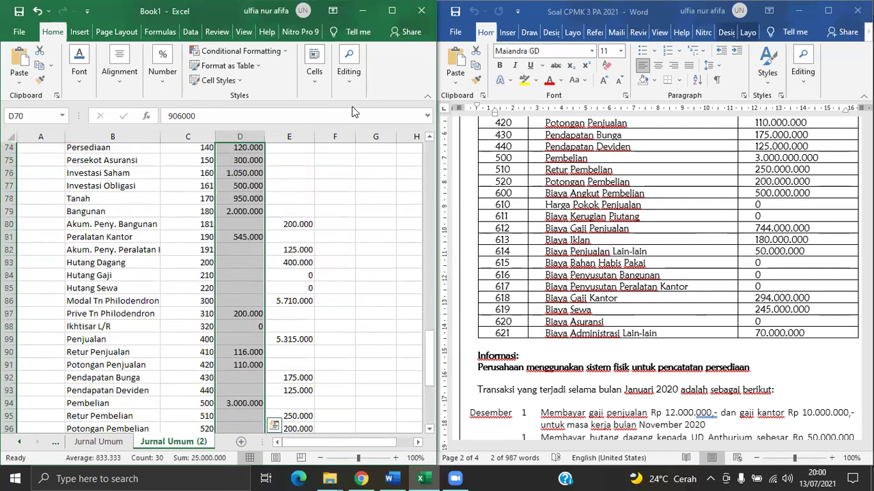
- Extend the debit total formula from D110 to E110 to total the credit balances
{"action": "left_click_drag", "start_coordinate": [431, 341], "coordinate": [431, 383]}
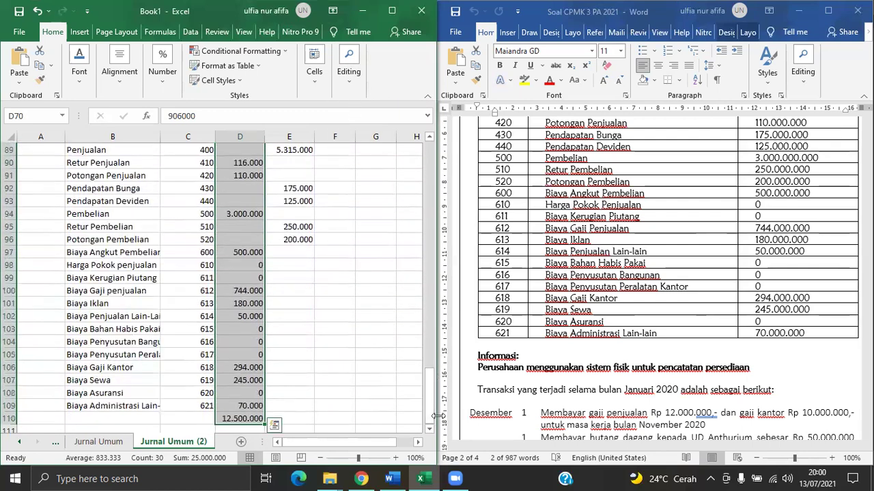
{"action": "left_click", "coordinate": [236, 419]}
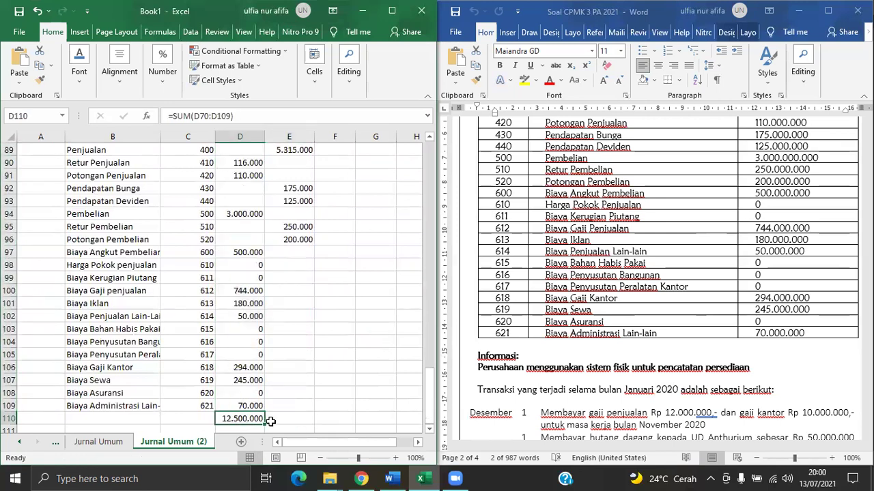
{"action": "left_click_drag", "start_coordinate": [265, 424], "coordinate": [292, 422]}
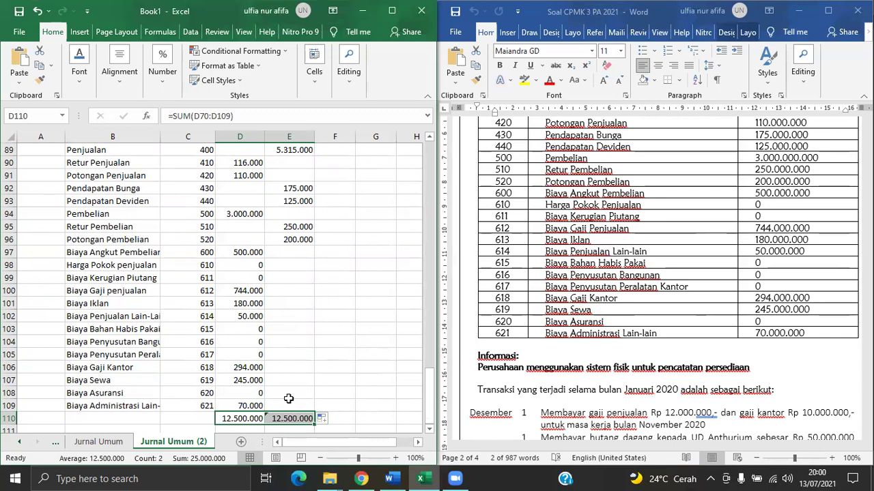
{"action": "left_click", "coordinate": [244, 417]}
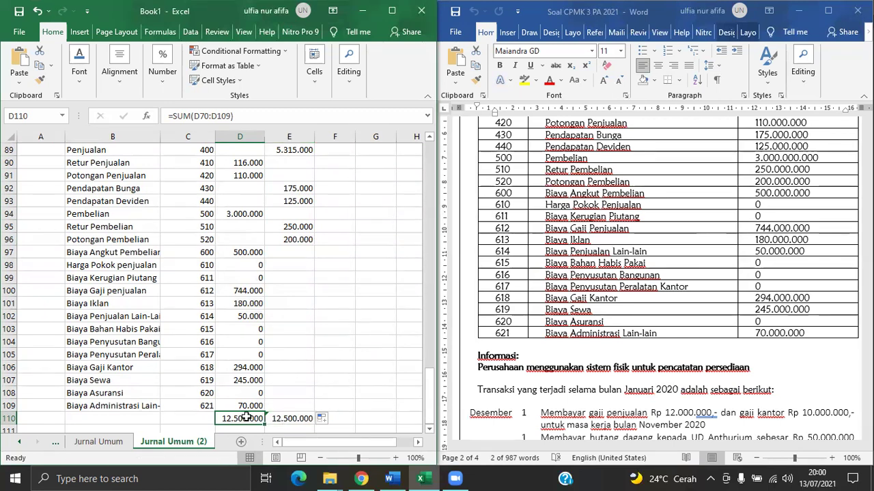
- Copy the date 01/01/2020 from the first opening-balance rows into A72
{"action": "scroll", "coordinate": [129, 314], "scroll_direction": "up", "scroll_amount": 11}
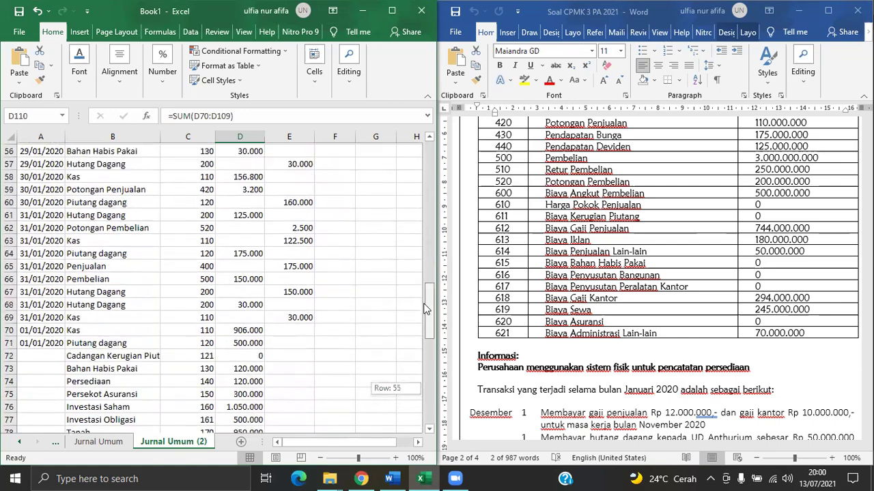
{"action": "left_click_drag", "start_coordinate": [43, 317], "coordinate": [42, 329]}
{"action": "key", "text": "ctrl+c"}
{"action": "key", "text": "Down"}
{"action": "key", "text": "ctrl+v"}
{"action": "key", "text": "Down"}
{"action": "left_click", "coordinate": [42, 353]}
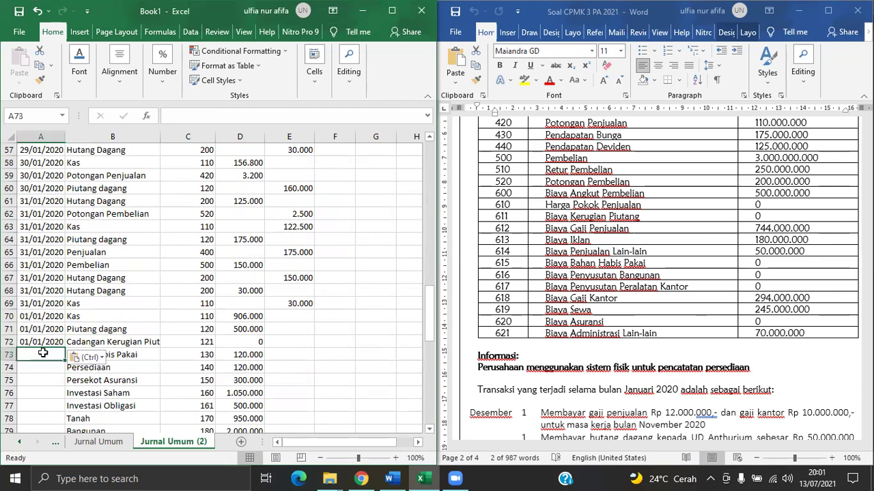
- Copy the three 01/01/2020 dates in A70:A72 into A73:A78
{"action": "left_click", "coordinate": [41, 331]}
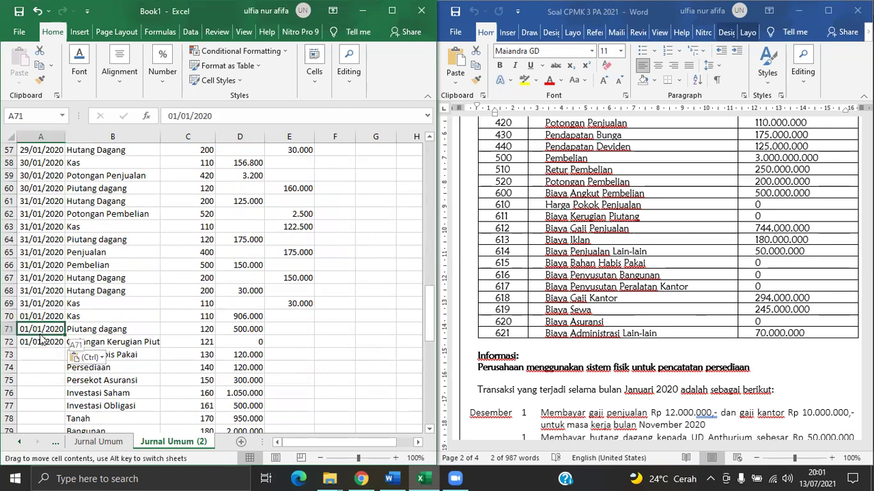
{"action": "left_click_drag", "start_coordinate": [42, 316], "coordinate": [40, 341]}
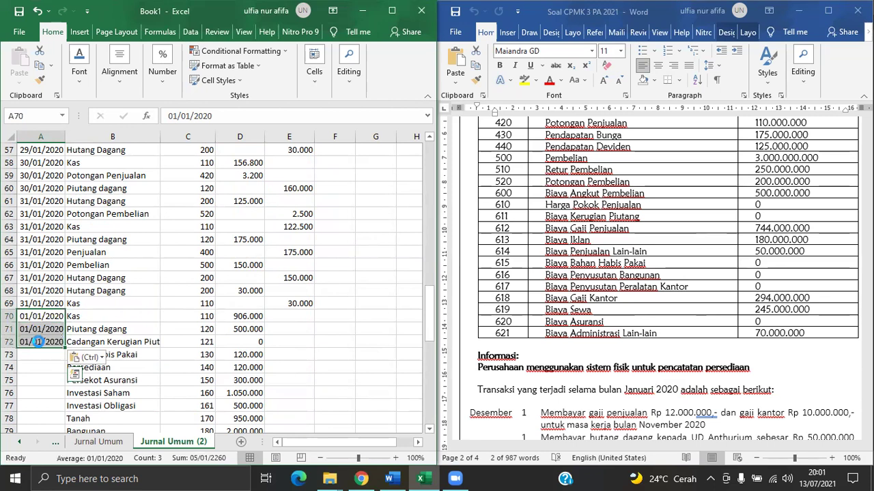
{"action": "key", "text": "ctrl+c"}
{"action": "key", "text": "Down"}
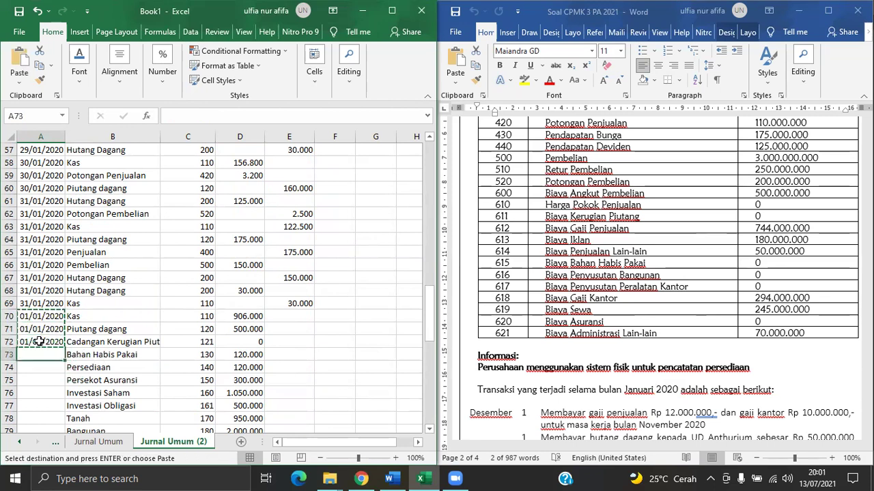
{"action": "key", "text": "ctrl+v"}
{"action": "left_click", "coordinate": [38, 394]}
{"action": "key", "text": "ctrl+v"}
{"action": "key", "text": "Down"}
- Paste the copied 01/01/2020 dates into A79:A87, from Bangunan to Prive Tn Philodendron
{"action": "left_click_drag", "start_coordinate": [428, 315], "coordinate": [428, 362]}
{"action": "left_click", "coordinate": [48, 197]}
{"action": "key", "text": "ctrl+v"}
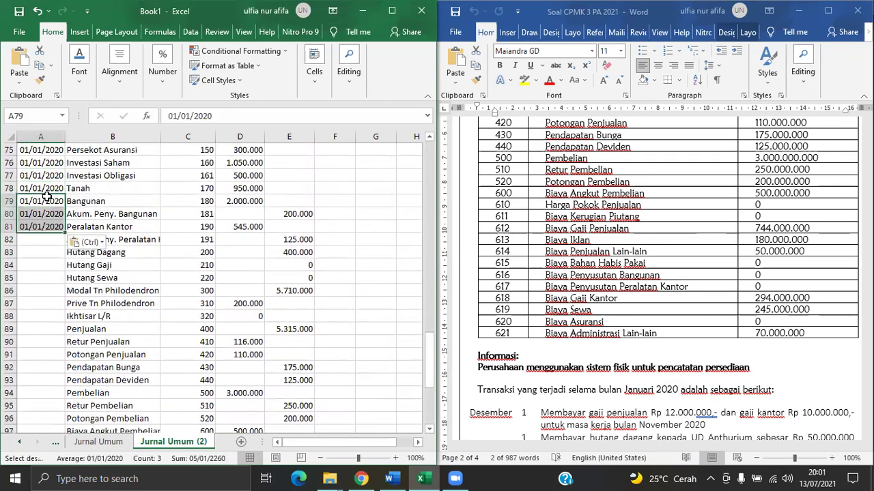
{"action": "left_click", "coordinate": [47, 241]}
{"action": "key", "text": "ctrl+v"}
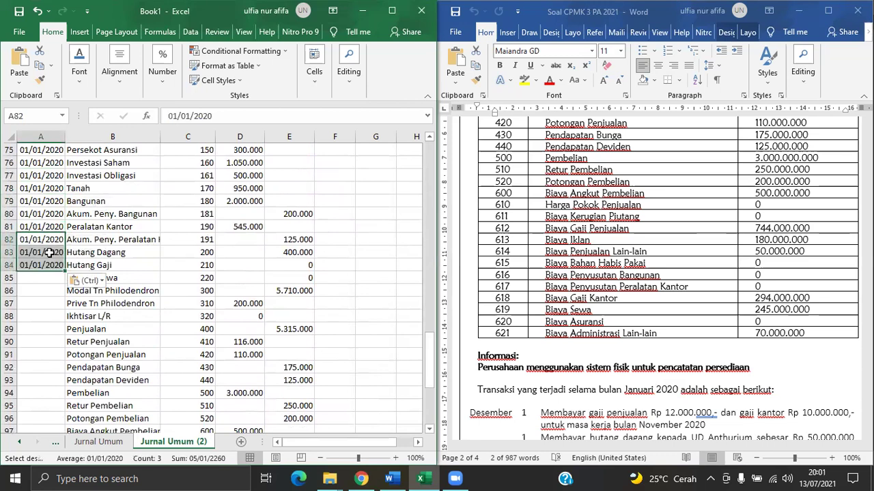
{"action": "left_click", "coordinate": [51, 278]}
{"action": "key", "text": "ctrl+v"}
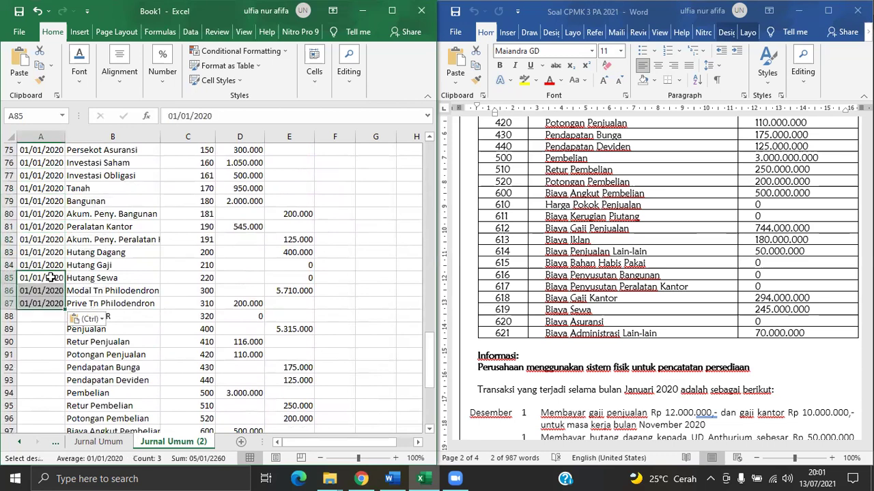
- Paste the copied 01/01/2020 dates into A88:A96, from Ikhtisar L/R to Potongan Pembelian
{"action": "left_click", "coordinate": [50, 318]}
{"action": "key", "text": "ctrl+v"}
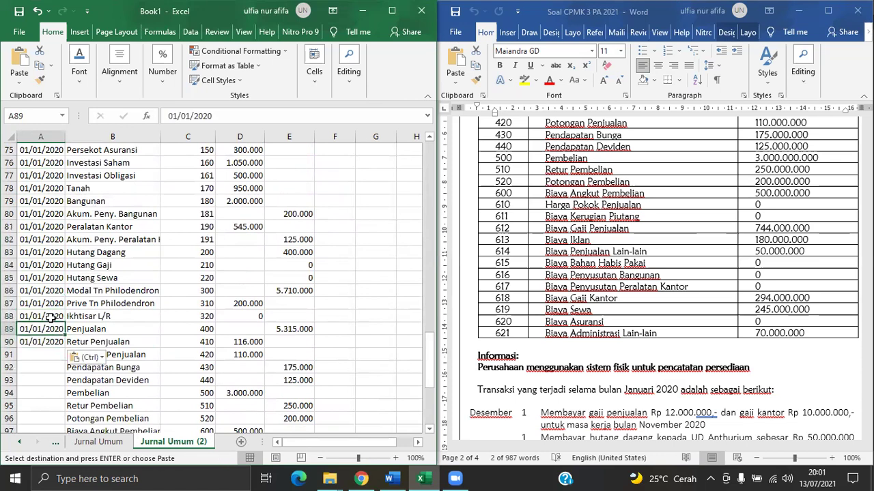
{"action": "left_click", "coordinate": [44, 354]}
{"action": "key", "text": "ctrl+v"}
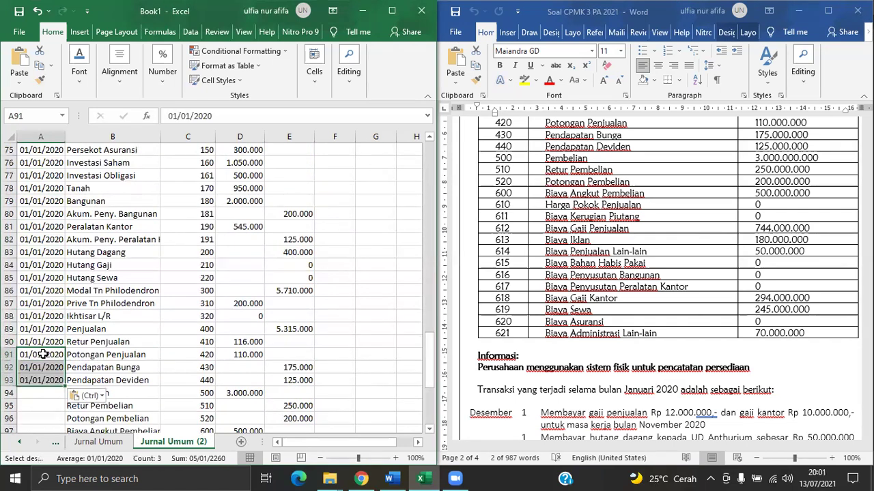
{"action": "left_click", "coordinate": [45, 393]}
{"action": "key", "text": "ctrl+v"}
- Date A97:A107 as 01/01/2020, pasting the copied dates into A97:A99 and copying A92:A99 into A100:A107
{"action": "left_click_drag", "start_coordinate": [428, 355], "coordinate": [429, 403]}
{"action": "left_click", "coordinate": [41, 253]}
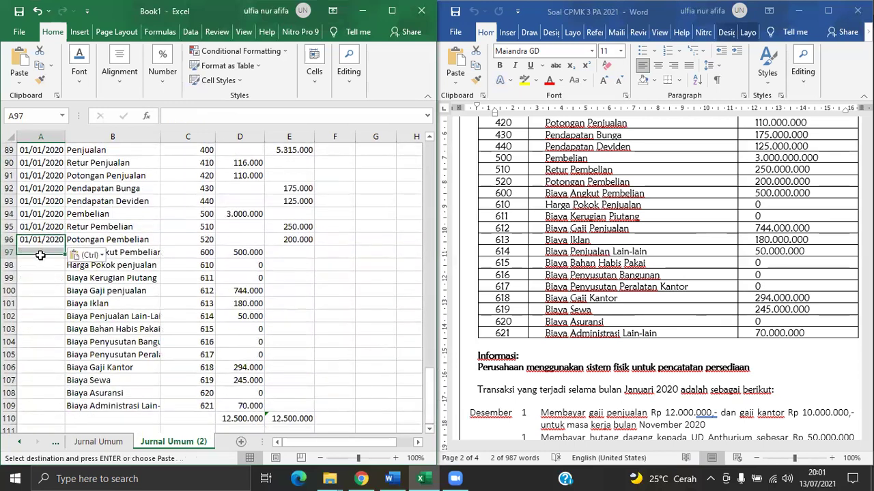
{"action": "key", "text": "ctrl+v"}
{"action": "left_click_drag", "start_coordinate": [41, 188], "coordinate": [55, 379]}
{"action": "key", "text": "ctrl+c"}
{"action": "key", "text": "ctrl+v"}
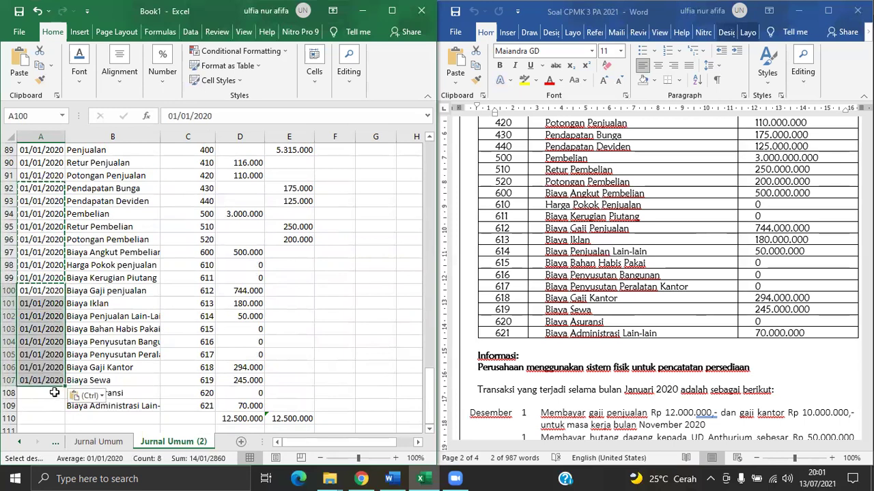
- Copy the dates in A106:A107 into A108:A109 for Biaya Asuransi and Biaya Administrasi Lain-Lain
{"action": "left_click", "coordinate": [56, 394]}
{"action": "left_click_drag", "start_coordinate": [49, 369], "coordinate": [49, 381]}
{"action": "key", "text": "ctrl+c"}
{"action": "left_click", "coordinate": [47, 395]}
{"action": "key", "text": "ctrl+v"}
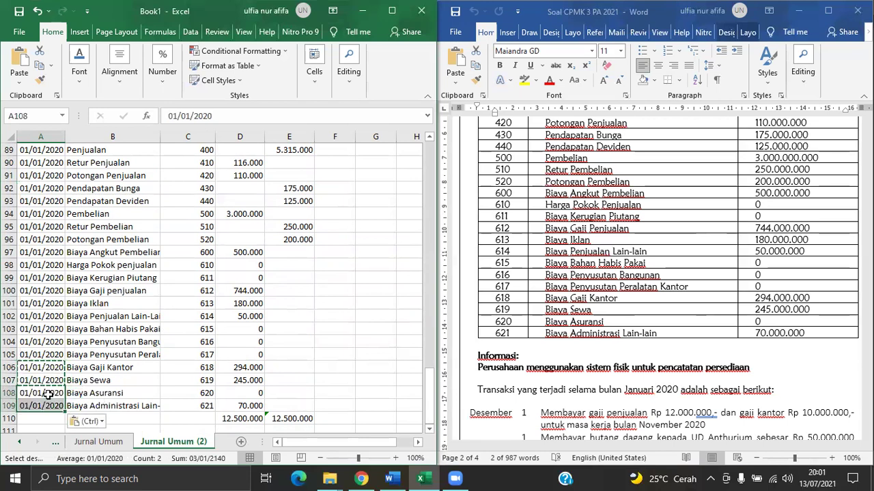
- Delete the debit and credit total formulas in D110 and E110
{"action": "left_click", "coordinate": [254, 418]}
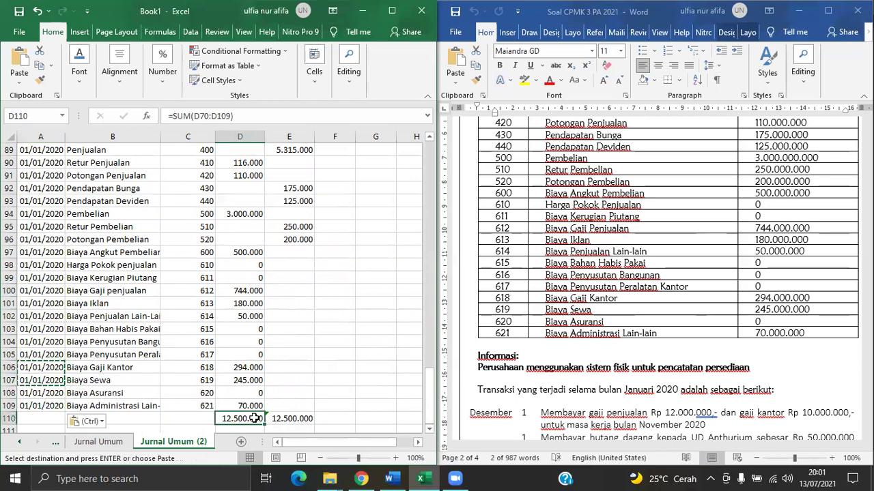
{"action": "double_click", "coordinate": [254, 419]}
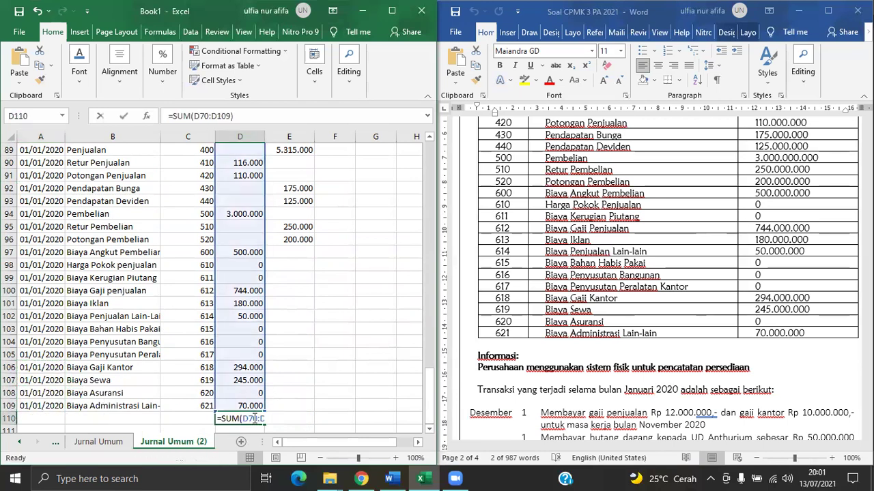
{"action": "left_click", "coordinate": [333, 409]}
{"action": "left_click", "coordinate": [297, 417]}
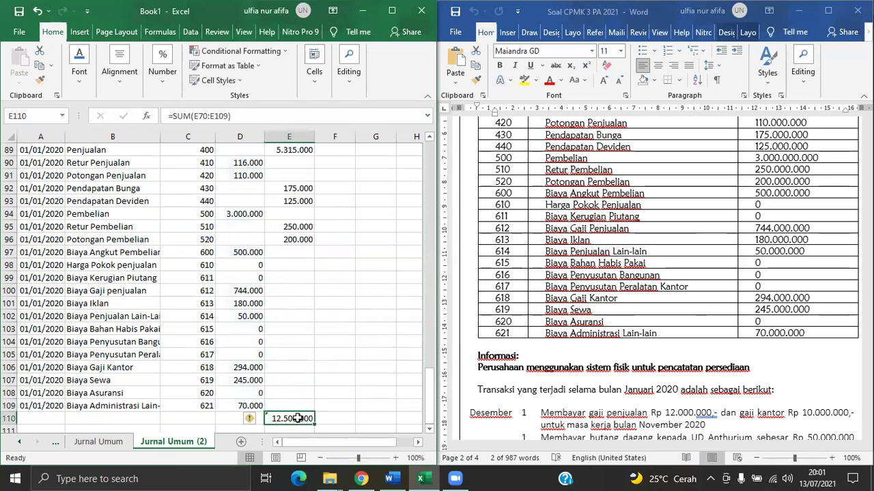
{"action": "key", "text": "BackSpace"}
{"action": "left_click", "coordinate": [350, 393]}
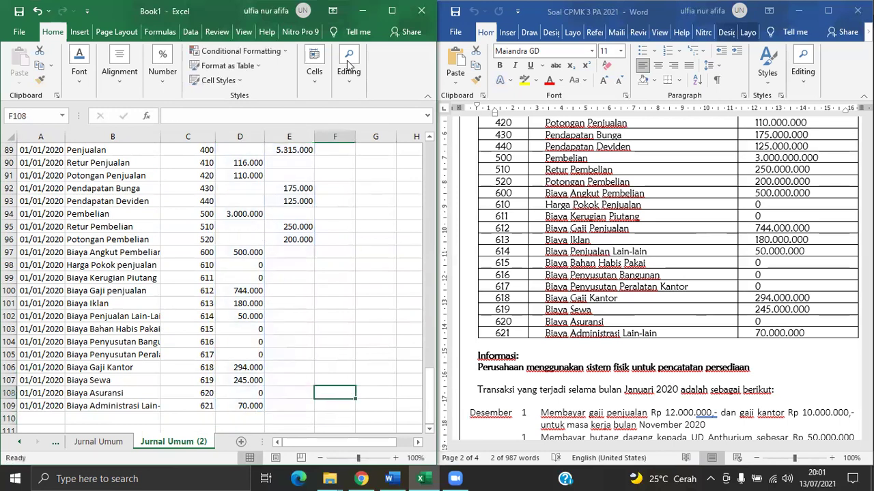
- Sort the journal table A6:E109 by Nomor Akun from smallest to largest, treating the first row as headers
{"action": "left_click", "coordinate": [392, 10]}
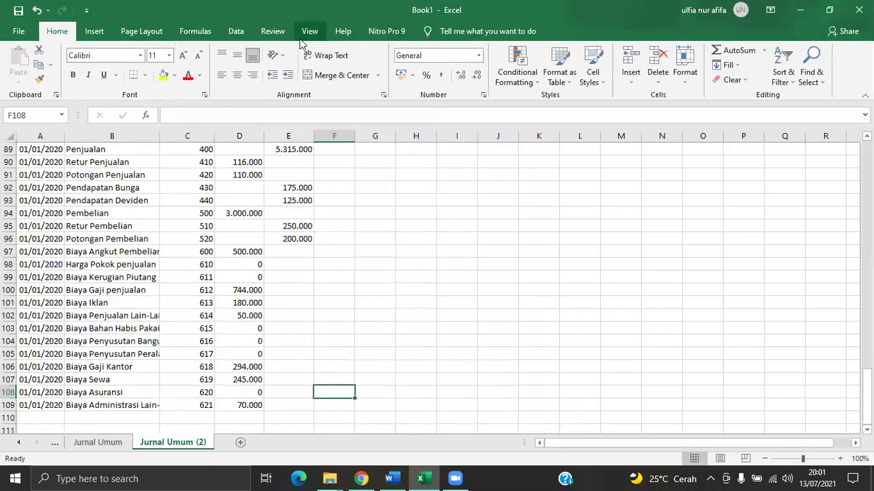
{"action": "scroll", "coordinate": [318, 187], "scroll_direction": "up", "scroll_amount": 20}
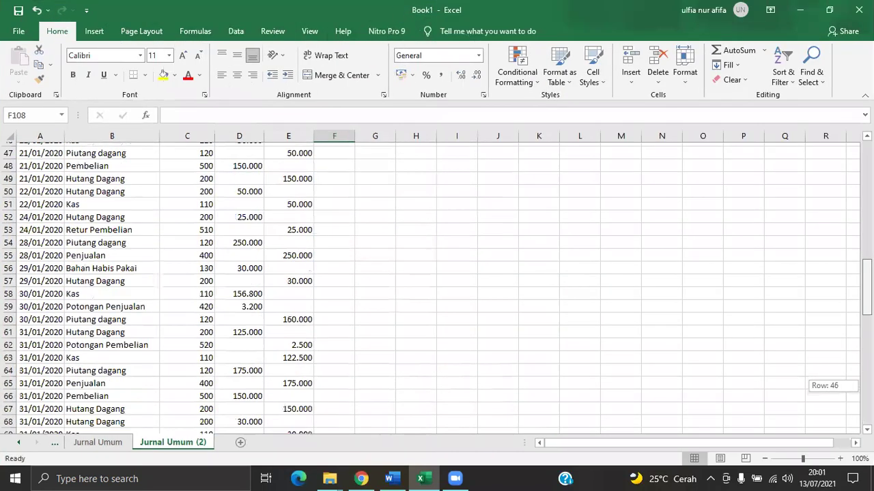
{"action": "left_click_drag", "start_coordinate": [30, 213], "coordinate": [271, 389]}
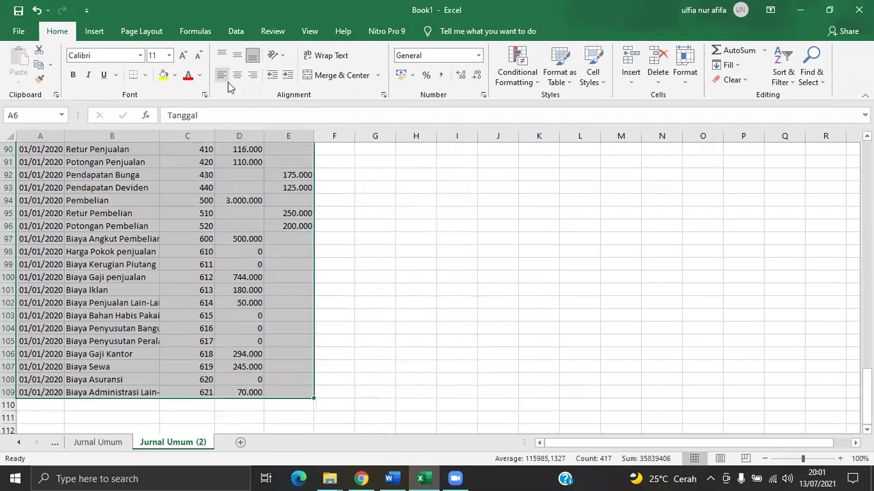
{"action": "left_click", "coordinate": [191, 30]}
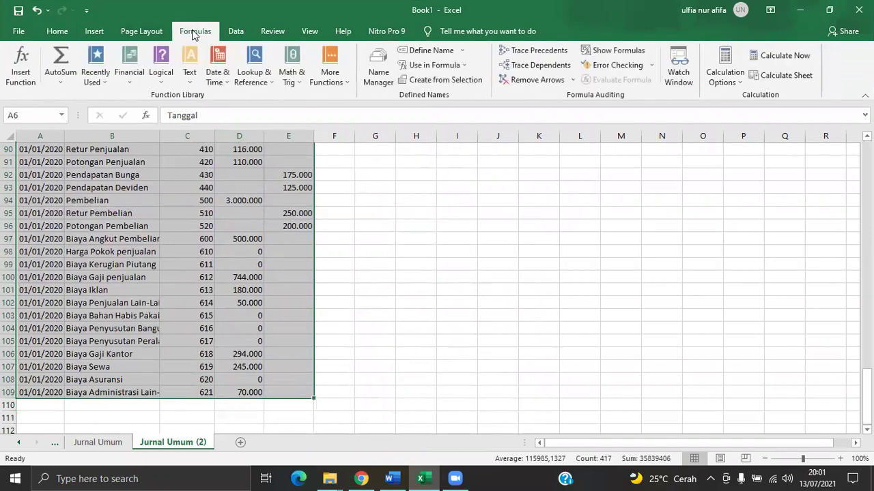
{"action": "left_click", "coordinate": [145, 32]}
{"action": "left_click", "coordinate": [235, 30]}
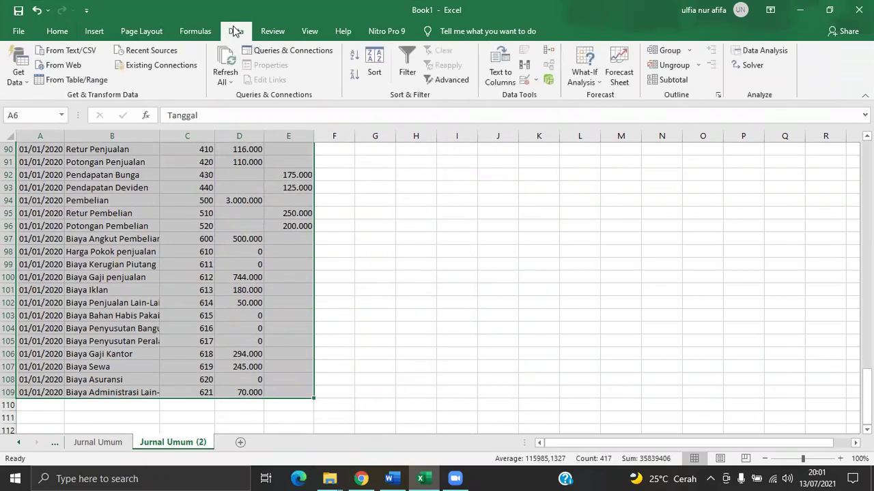
{"action": "left_click", "coordinate": [376, 65]}
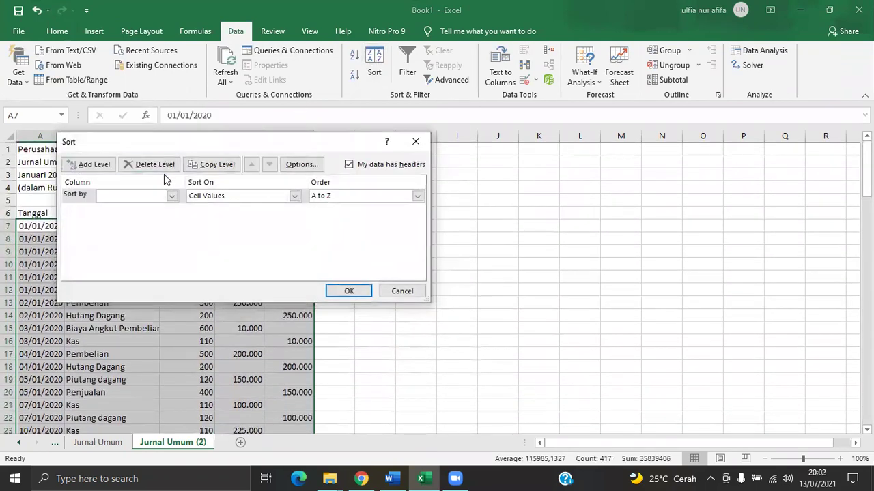
{"action": "left_click", "coordinate": [172, 196]}
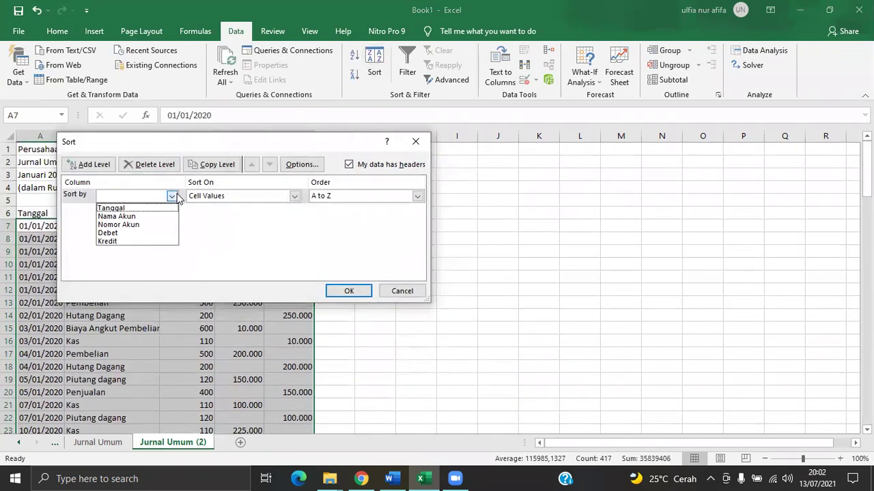
{"action": "left_click", "coordinate": [133, 225]}
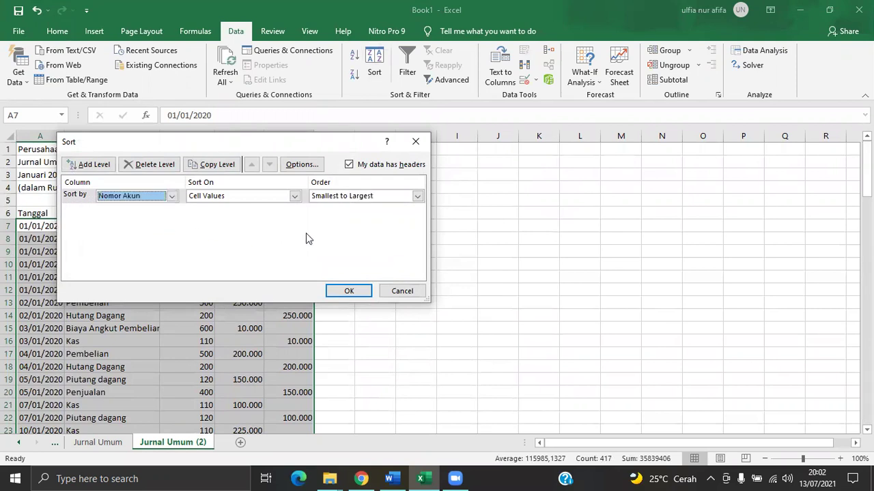
{"action": "left_click", "coordinate": [345, 292]}
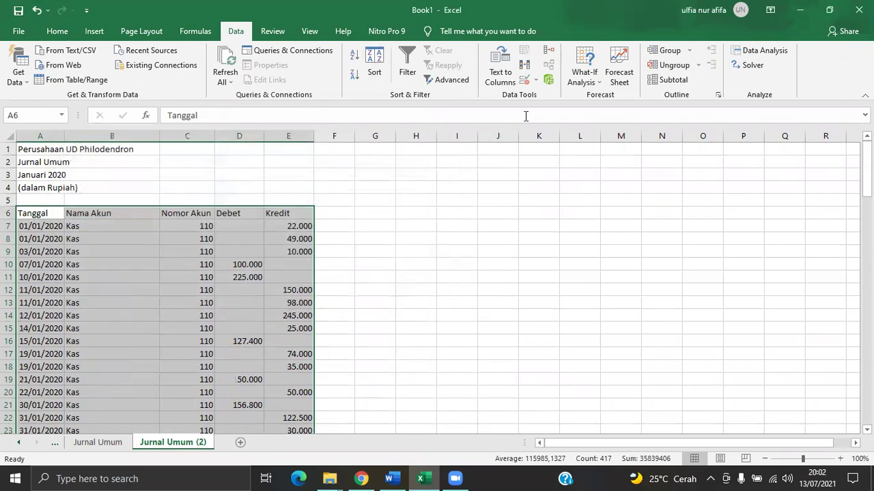
- Add Sum subtotals for Debet and Kredit at each change in Nama Akun
{"action": "left_click", "coordinate": [663, 82]}
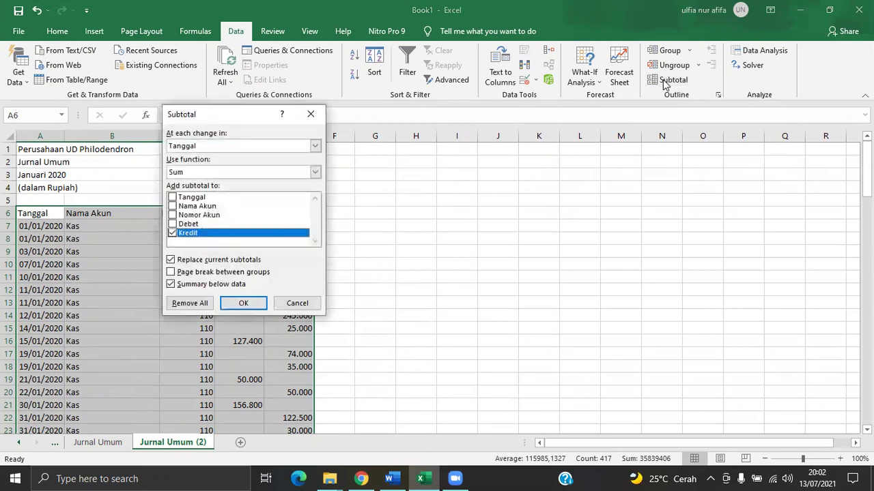
{"action": "left_click", "coordinate": [172, 224]}
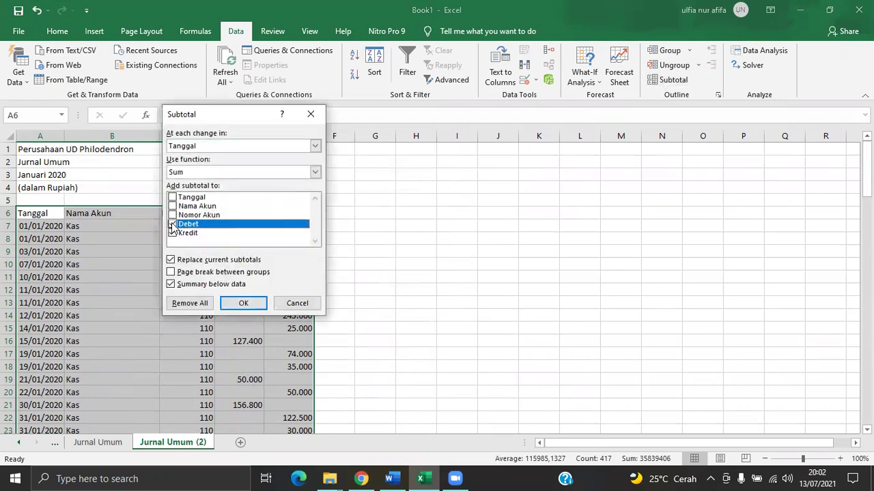
{"action": "left_click", "coordinate": [315, 148]}
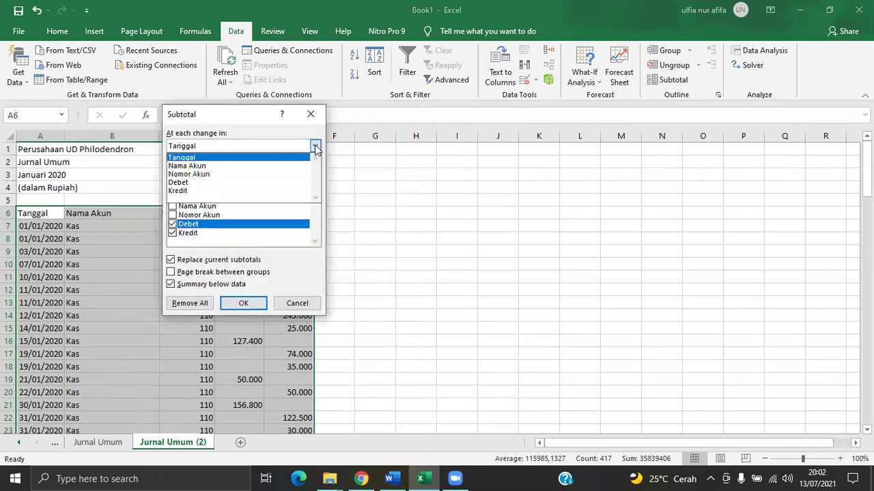
{"action": "left_click", "coordinate": [276, 166]}
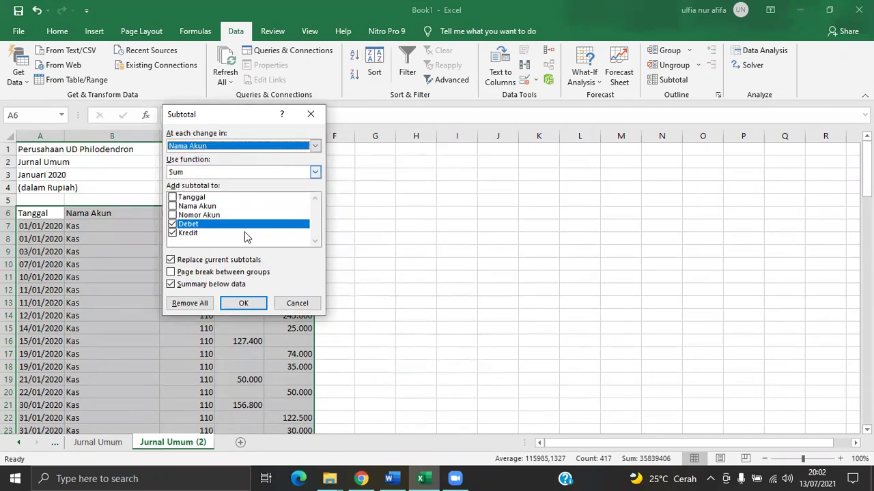
{"action": "left_click", "coordinate": [246, 303]}
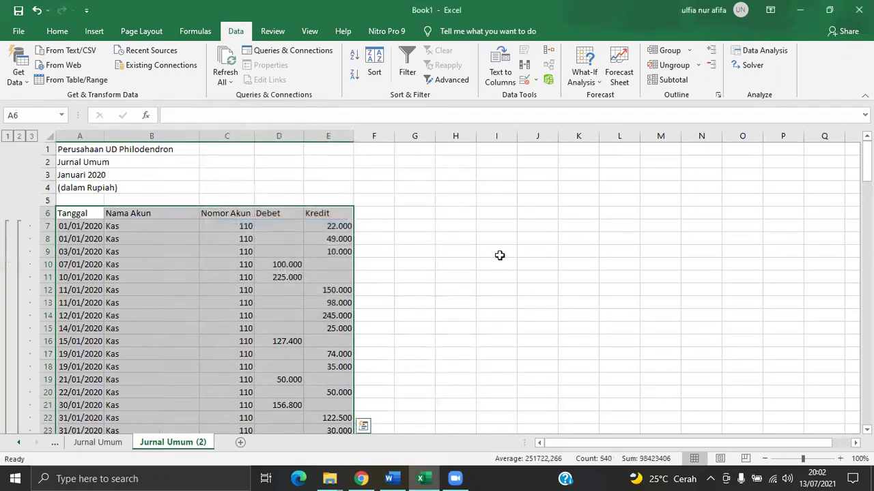
- Collapse the outline to the account subtotals and grand total, and select only the table's visible cells
{"action": "left_click_drag", "start_coordinate": [866, 161], "coordinate": [866, 387]}
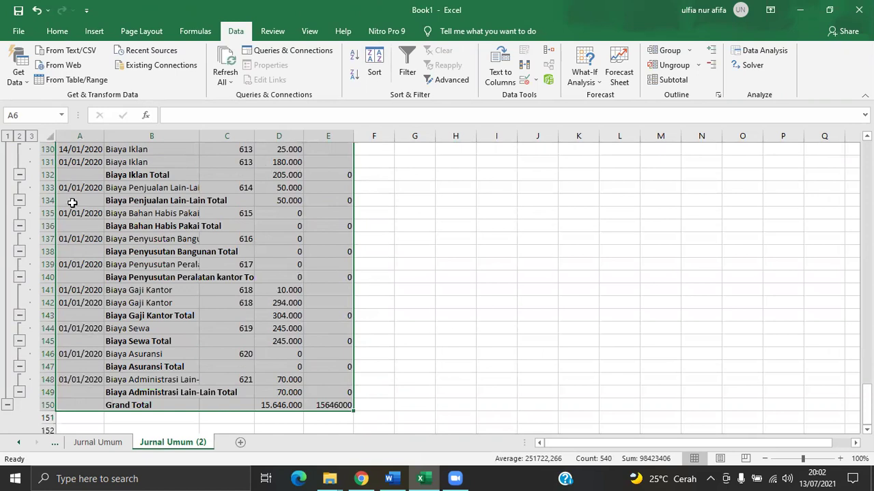
{"action": "left_click", "coordinate": [20, 136]}
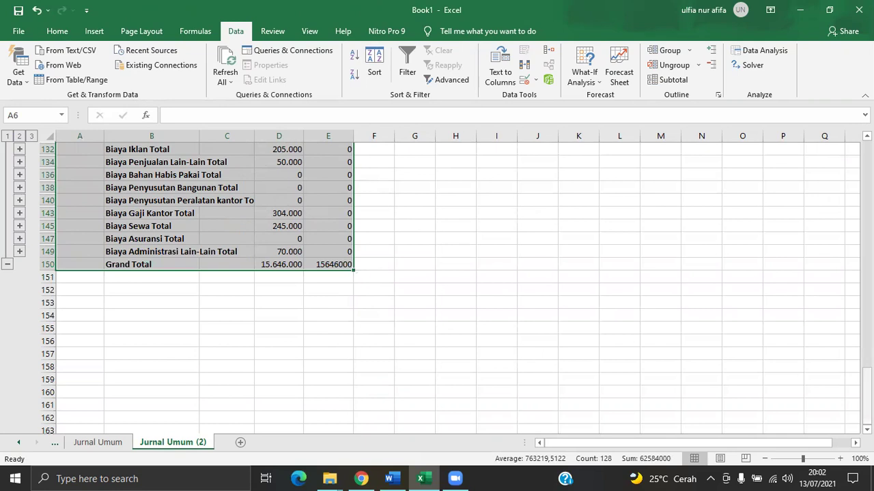
{"action": "scroll", "coordinate": [865, 386], "scroll_direction": "up", "scroll_amount": 9}
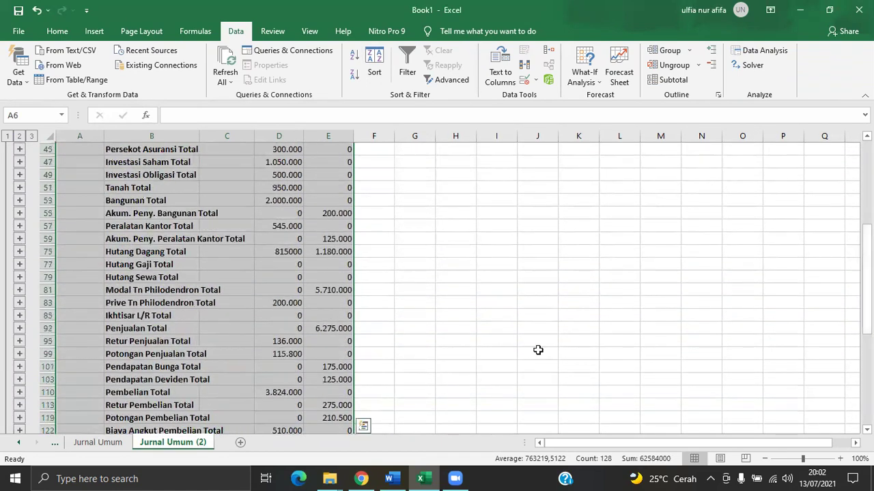
{"action": "key", "text": "alt+semicolon"}
{"action": "scroll", "coordinate": [866, 385], "scroll_direction": "up", "scroll_amount": 4}
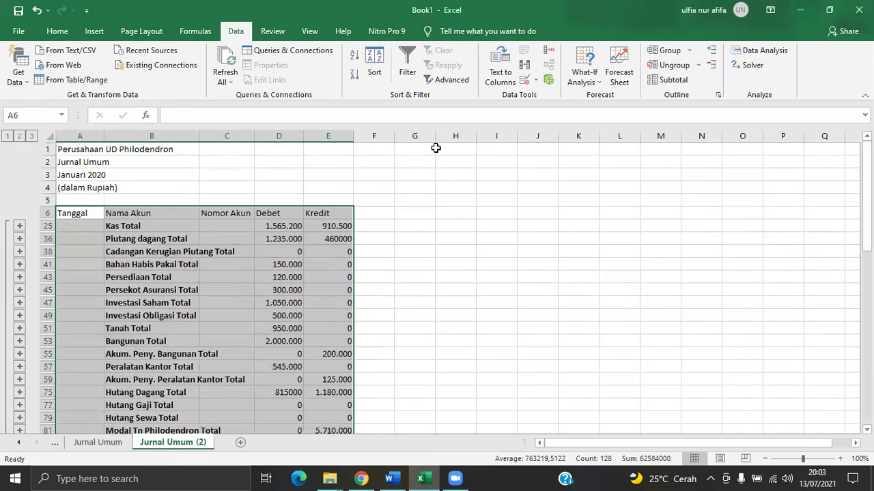
- Copy only the visible account subtotal rows, from Kas Total in row 25 through Biaya Administrasi Lain-Lain Total in row 149, excluding Grand Total
{"action": "left_click", "coordinate": [203, 229]}
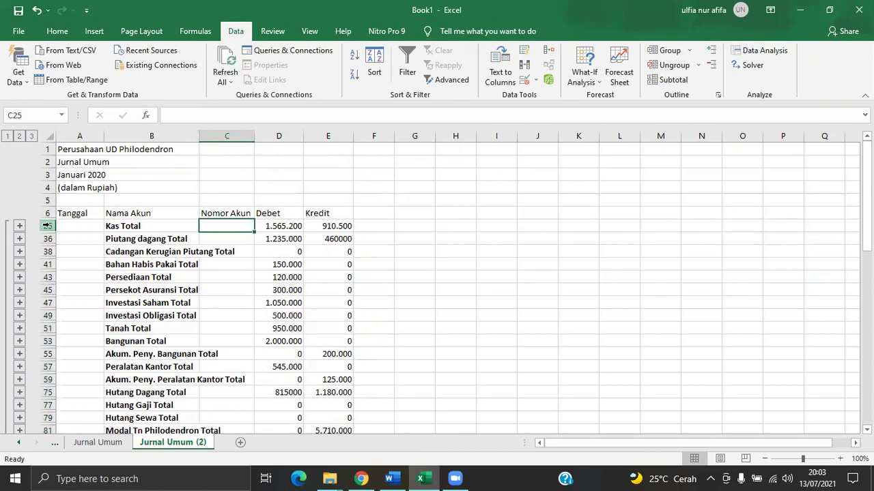
{"action": "left_click", "coordinate": [46, 226]}
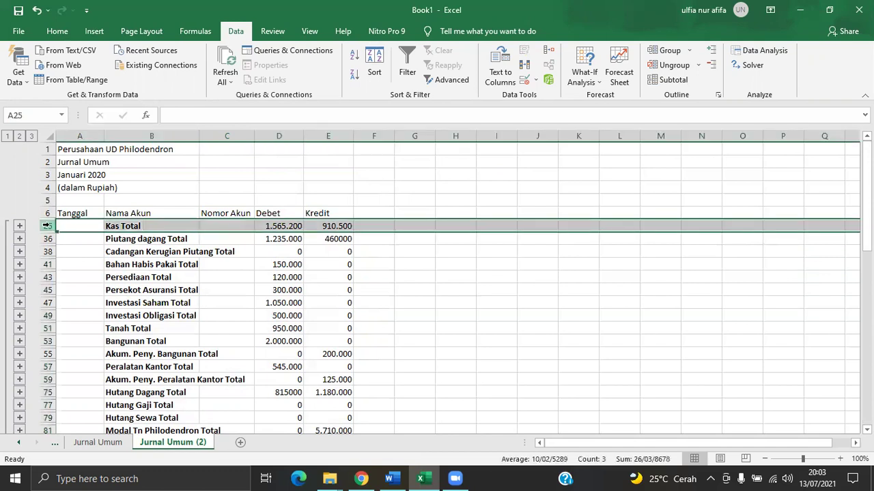
{"action": "left_click", "coordinate": [46, 238], "text": "ctrl"}
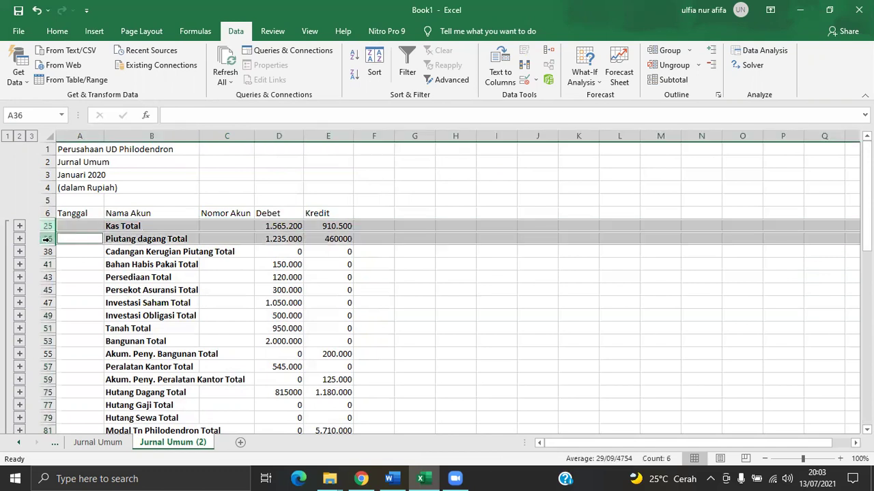
{"action": "left_click", "coordinate": [46, 251], "text": "ctrl"}
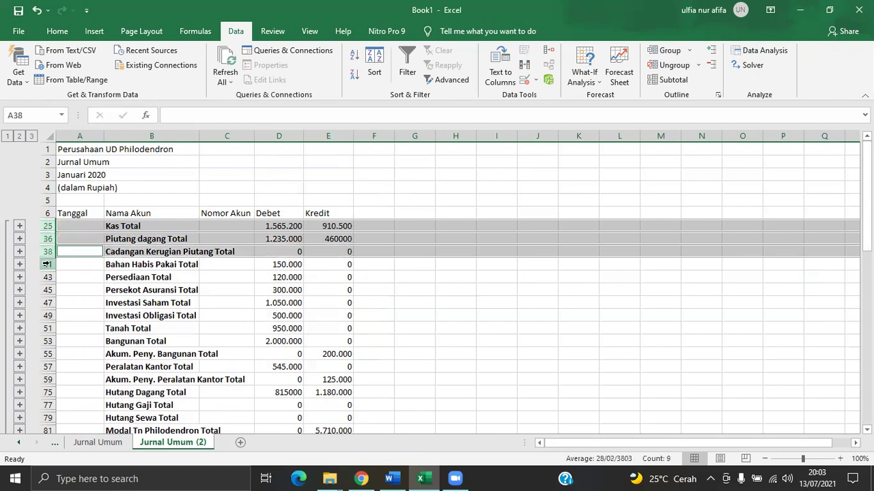
{"action": "left_click", "coordinate": [47, 264], "text": "ctrl"}
{"action": "left_click", "coordinate": [46, 277], "text": "ctrl"}
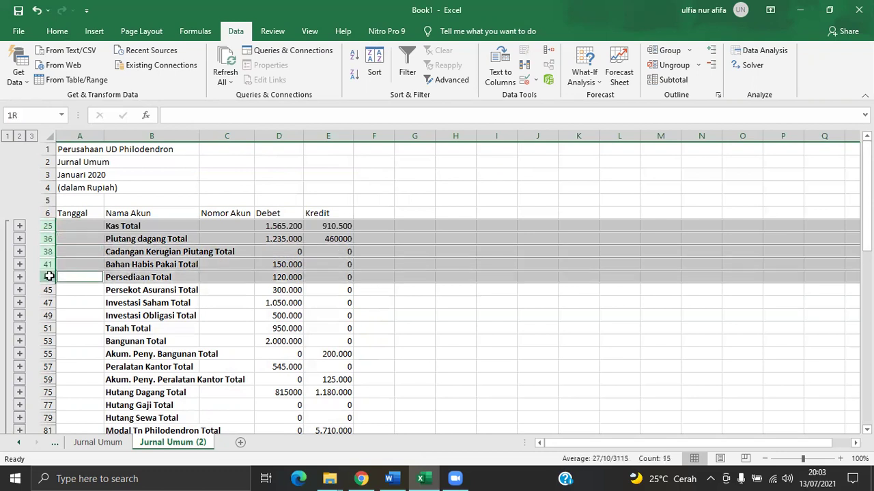
{"action": "left_click", "coordinate": [46, 291], "text": "ctrl"}
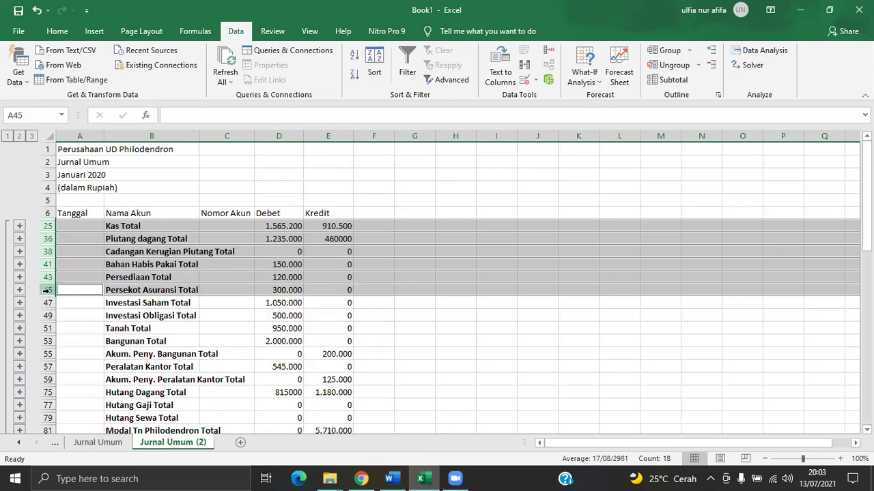
{"action": "left_click", "coordinate": [46, 302], "text": "ctrl"}
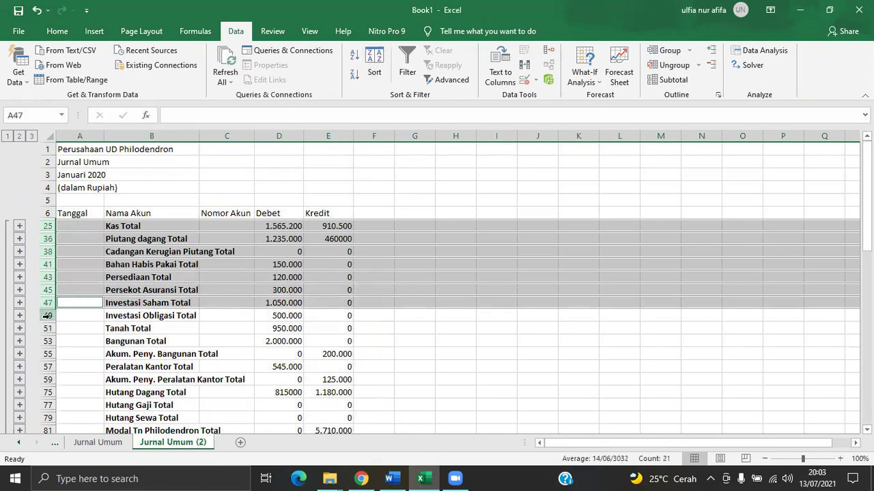
{"action": "left_click", "coordinate": [48, 316], "text": "ctrl"}
{"action": "left_click", "coordinate": [46, 328], "text": "ctrl"}
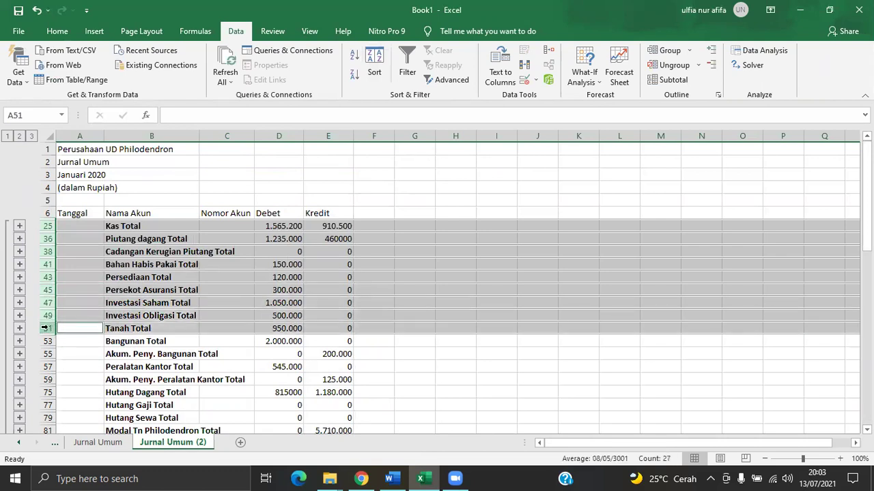
{"action": "left_click", "coordinate": [47, 341], "text": "ctrl"}
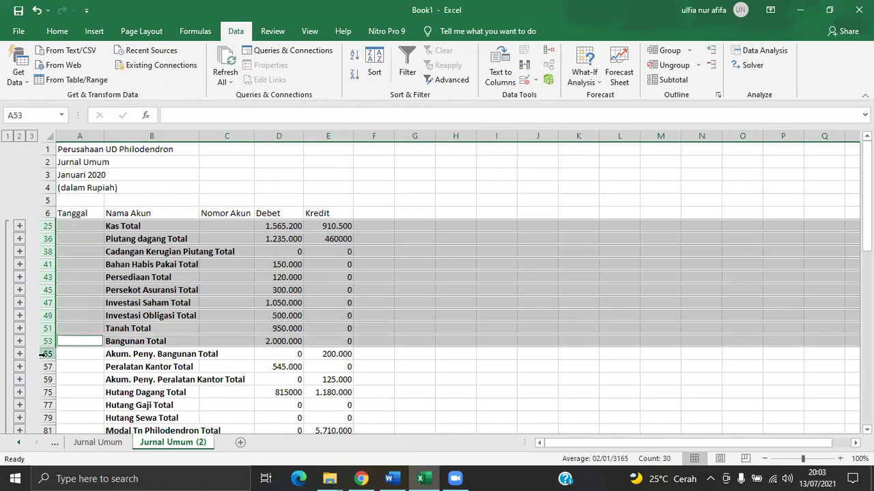
{"action": "left_click", "coordinate": [46, 354], "text": "ctrl"}
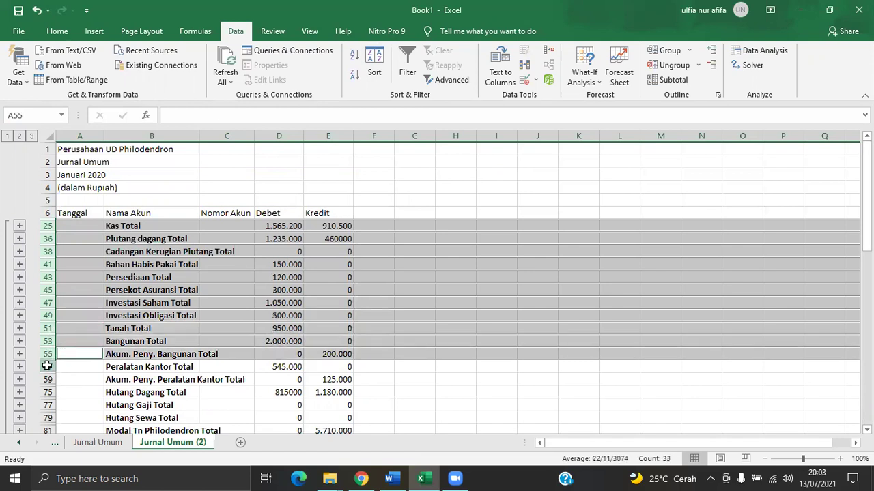
{"action": "left_click", "coordinate": [47, 367], "text": "ctrl"}
{"action": "left_click", "coordinate": [46, 379], "text": "ctrl"}
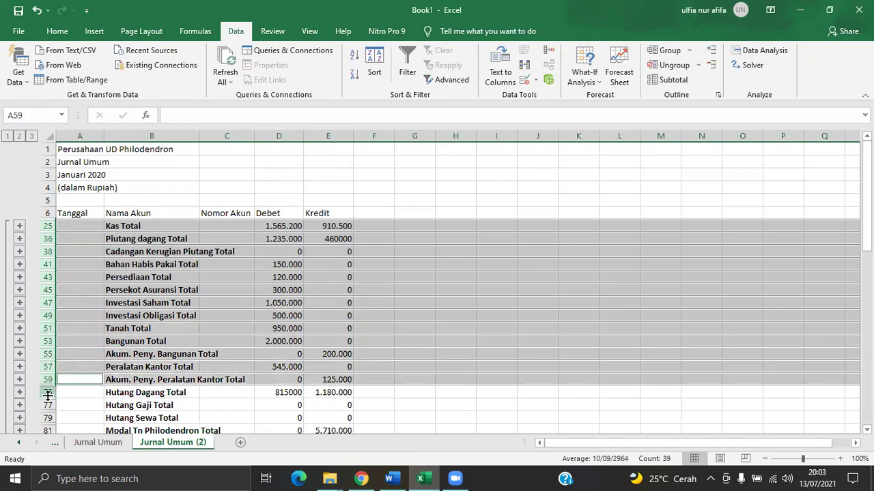
{"action": "left_click", "coordinate": [47, 392], "text": "ctrl"}
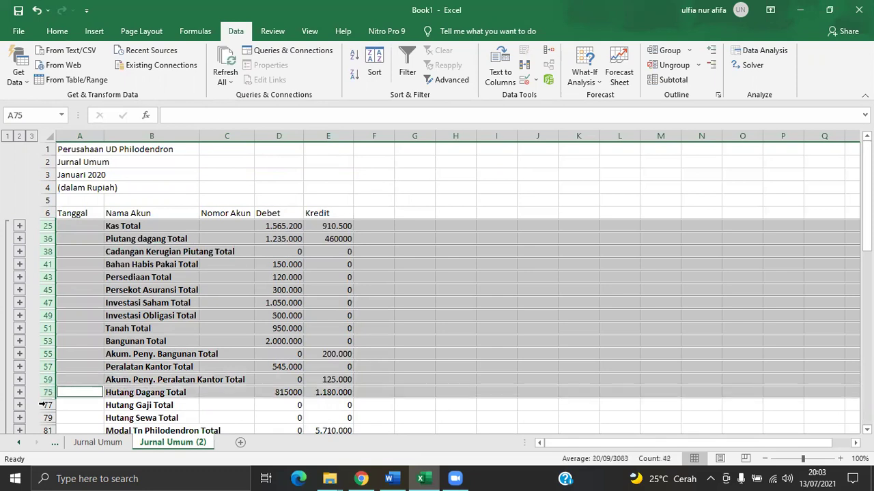
{"action": "left_click", "coordinate": [43, 405], "text": "ctrl"}
{"action": "left_click", "coordinate": [47, 418], "text": "ctrl"}
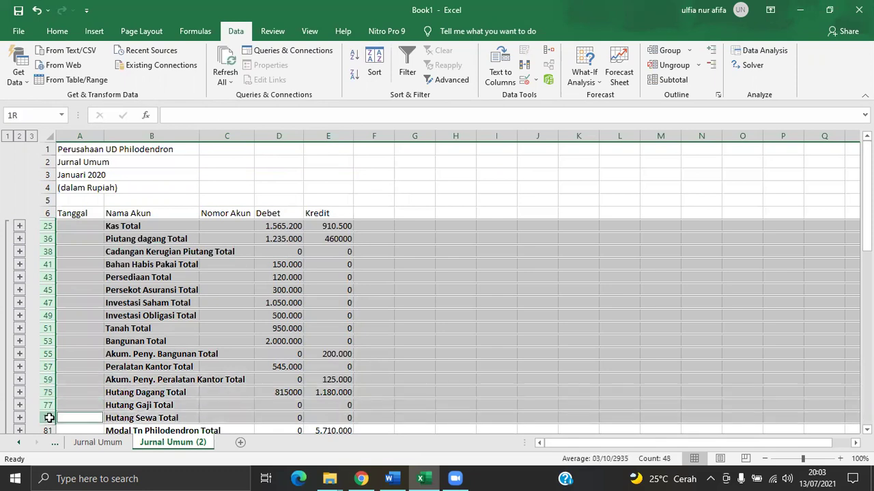
{"action": "left_click", "coordinate": [47, 430], "text": "ctrl"}
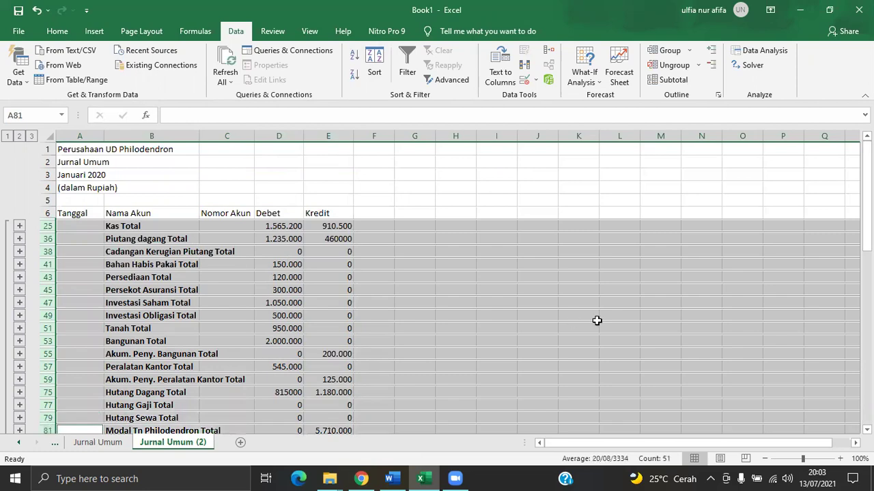
{"action": "left_click_drag", "start_coordinate": [867, 190], "coordinate": [867, 328]}
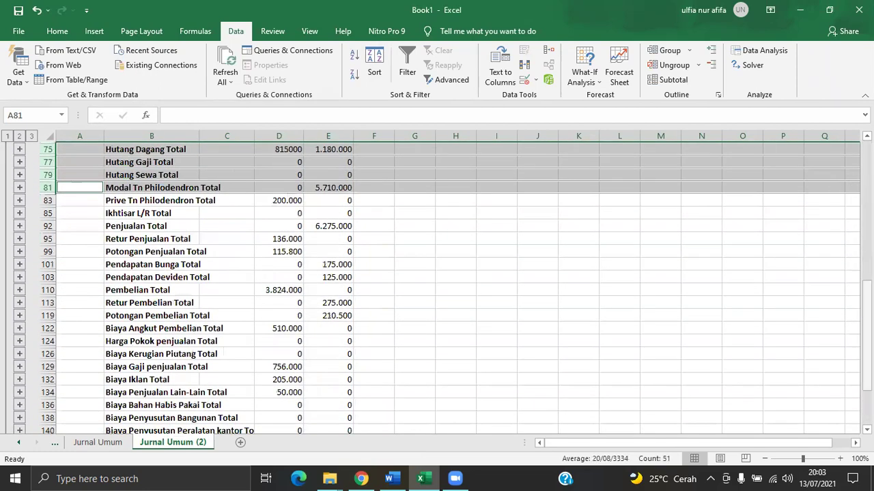
{"action": "left_click", "coordinate": [46, 200], "text": "ctrl"}
{"action": "left_click", "coordinate": [48, 213], "text": "ctrl"}
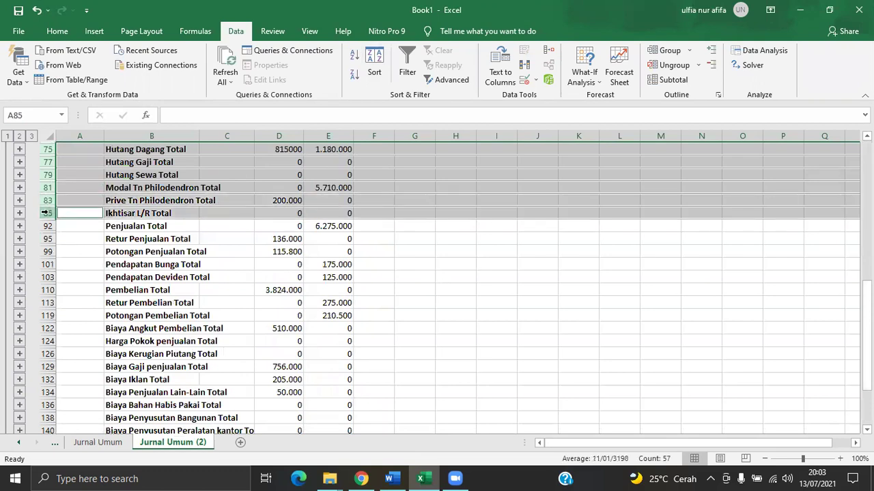
{"action": "left_click", "coordinate": [48, 226], "text": "ctrl"}
{"action": "left_click", "coordinate": [46, 238], "text": "ctrl"}
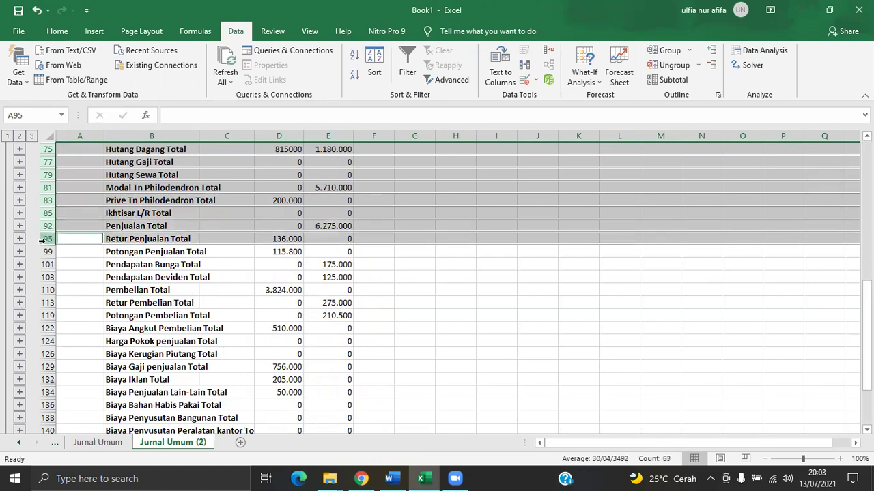
{"action": "left_click", "coordinate": [43, 251], "text": "ctrl"}
{"action": "left_click", "coordinate": [44, 264], "text": "ctrl"}
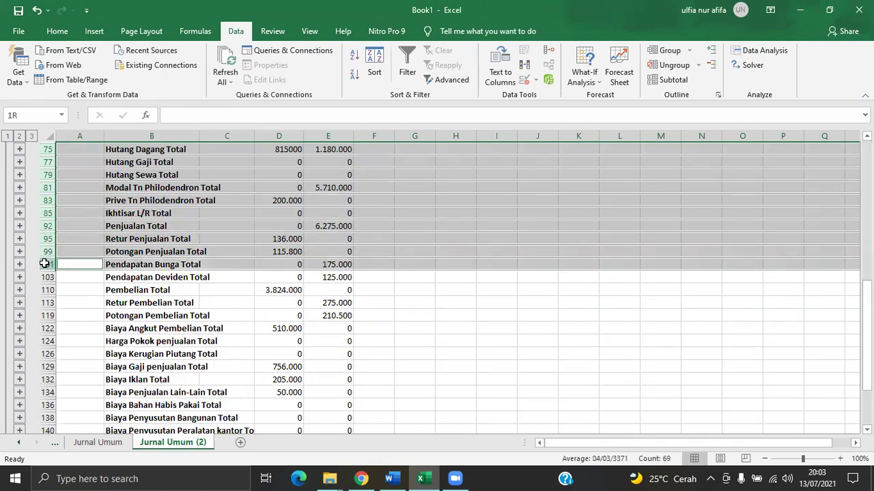
{"action": "left_click", "coordinate": [43, 277], "text": "ctrl"}
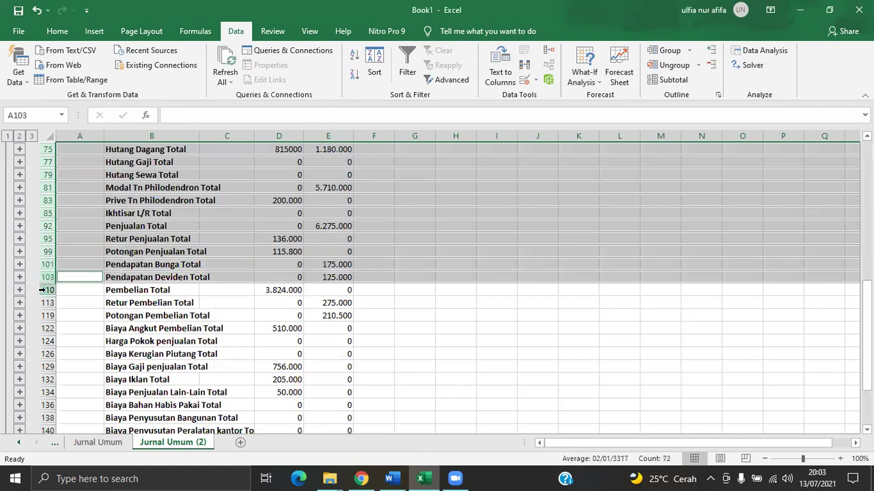
{"action": "left_click", "coordinate": [45, 290], "text": "ctrl"}
{"action": "left_click", "coordinate": [44, 302], "text": "ctrl"}
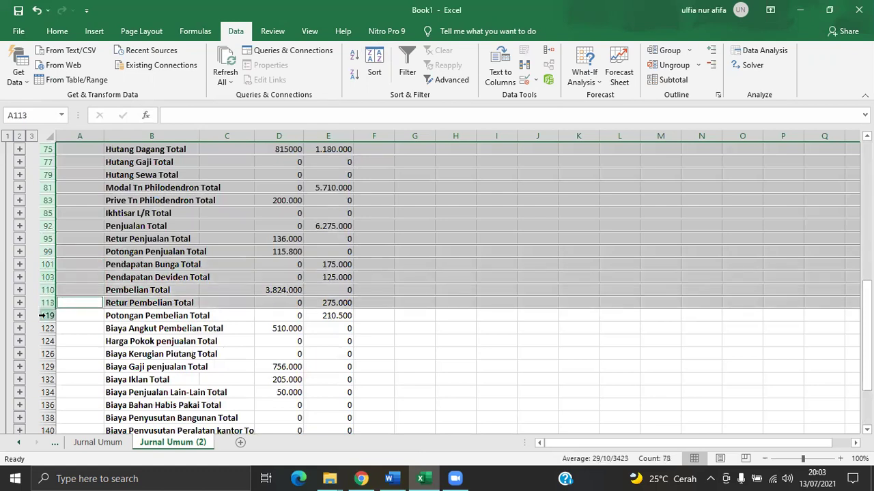
{"action": "left_click", "coordinate": [43, 315], "text": "ctrl"}
{"action": "left_click", "coordinate": [43, 328], "text": "ctrl"}
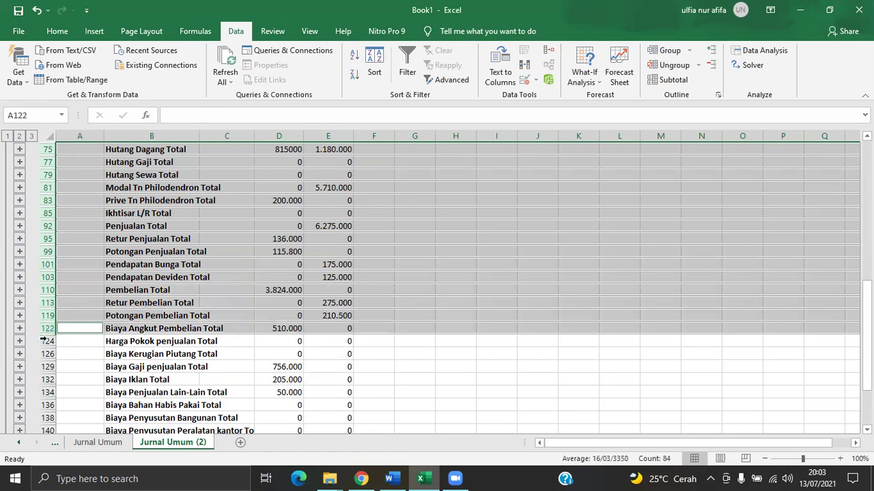
{"action": "left_click", "coordinate": [45, 341], "text": "ctrl"}
{"action": "left_click", "coordinate": [45, 353], "text": "ctrl"}
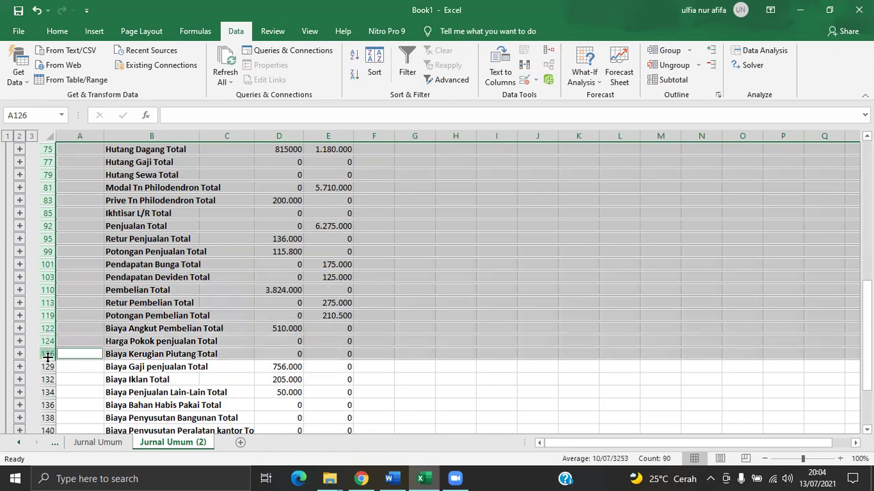
{"action": "left_click", "coordinate": [48, 366], "text": "ctrl"}
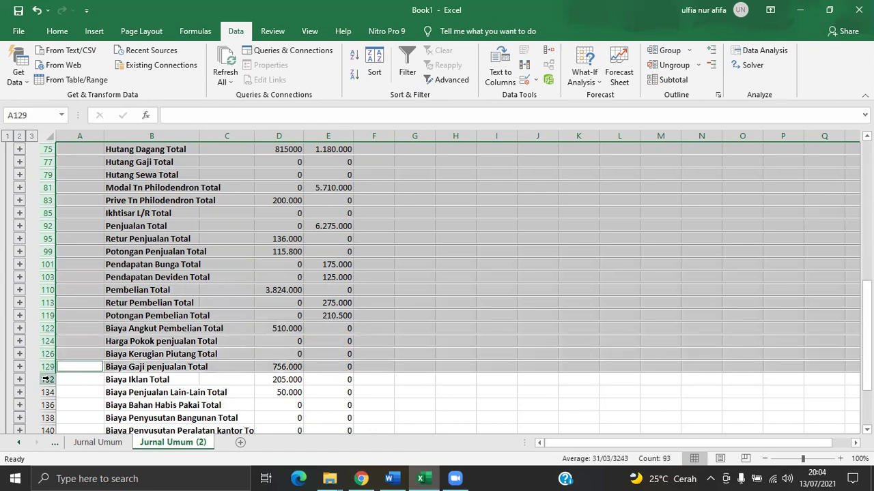
{"action": "left_click", "coordinate": [45, 379], "text": "ctrl"}
{"action": "left_click", "coordinate": [46, 391], "text": "ctrl"}
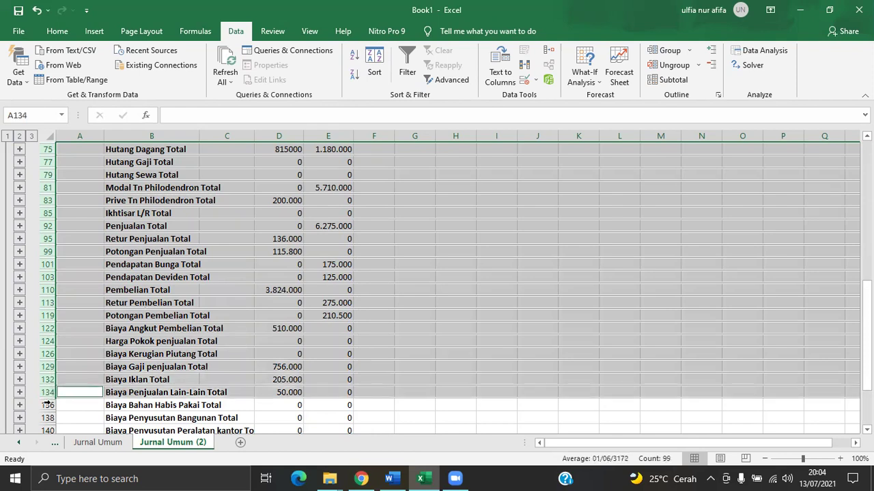
{"action": "left_click", "coordinate": [48, 405], "text": "ctrl"}
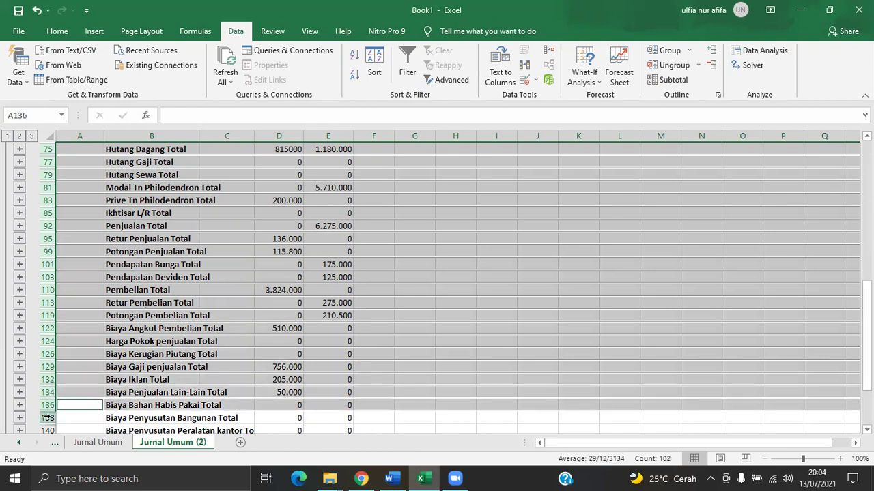
{"action": "left_click", "coordinate": [47, 418], "text": "ctrl"}
{"action": "left_click_drag", "start_coordinate": [866, 315], "coordinate": [867, 349]}
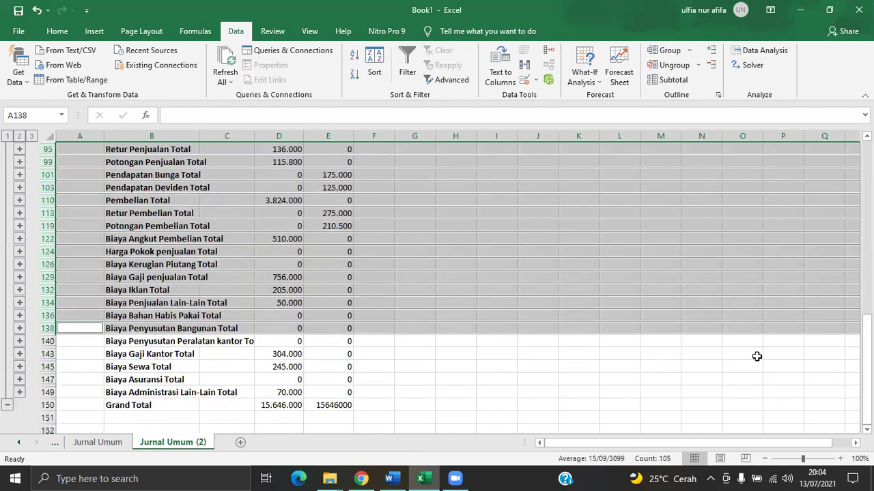
{"action": "left_click", "coordinate": [46, 341], "text": "ctrl"}
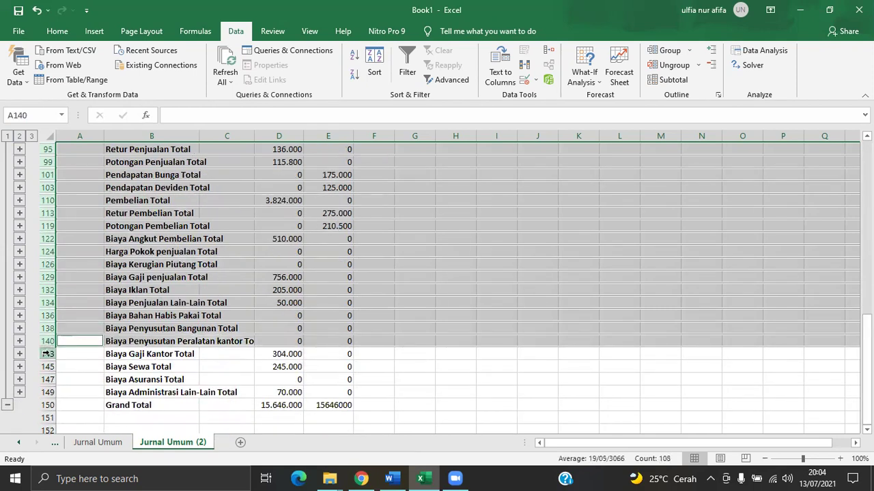
{"action": "left_click", "coordinate": [48, 354], "text": "ctrl"}
{"action": "left_click", "coordinate": [50, 367], "text": "ctrl"}
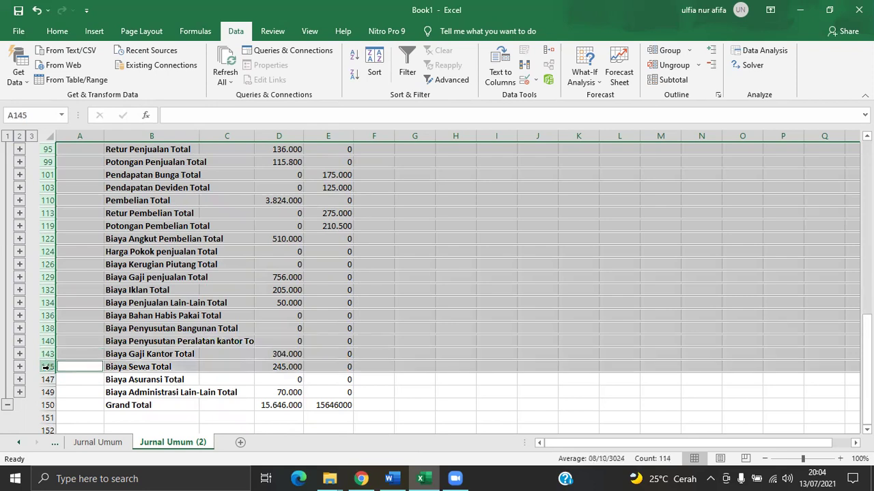
{"action": "left_click", "coordinate": [48, 379], "text": "ctrl"}
{"action": "left_click", "coordinate": [47, 392], "text": "ctrl"}
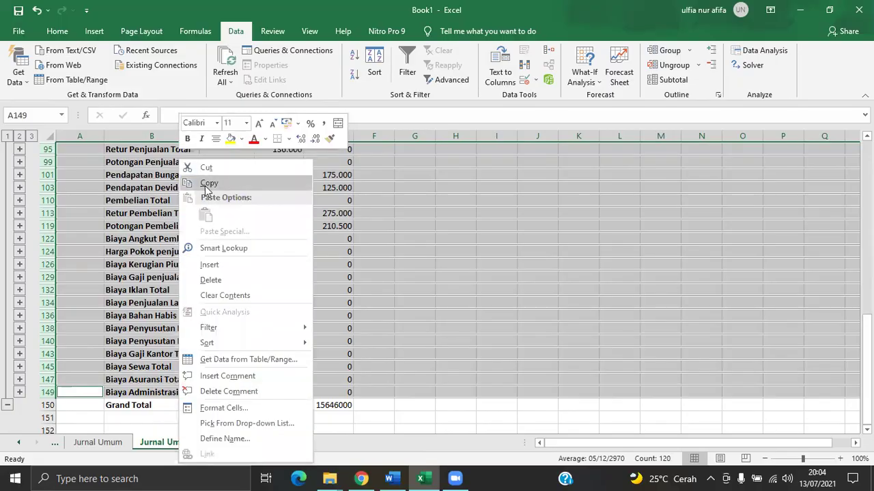
{"action": "left_click", "coordinate": [208, 183]}
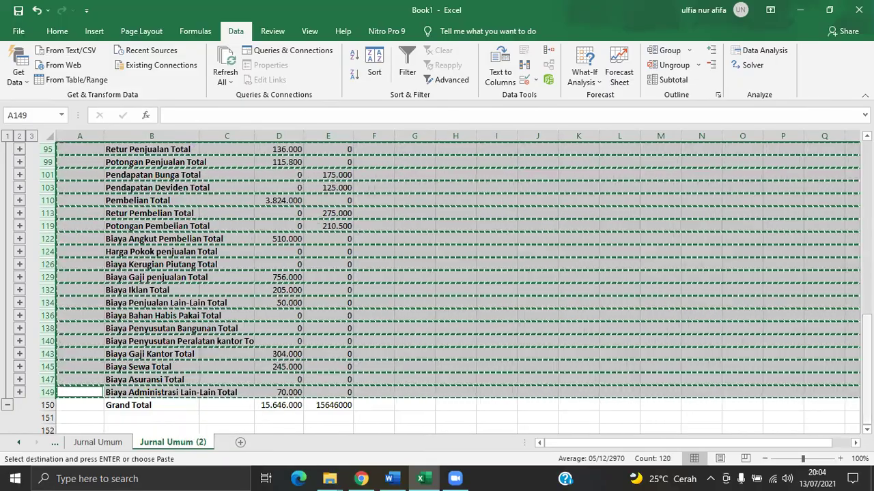
- Paste the copied subtotal rows below the Grand Total, starting at cell A155, and look over the pasted list
{"action": "left_click", "coordinate": [83, 427]}
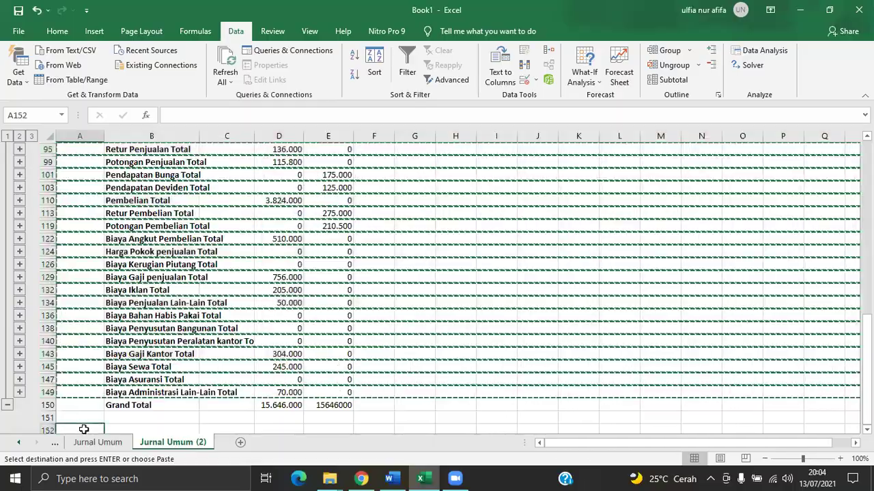
{"action": "left_click", "coordinate": [84, 428]}
{"action": "left_click", "coordinate": [83, 428]}
{"action": "left_click", "coordinate": [82, 426]}
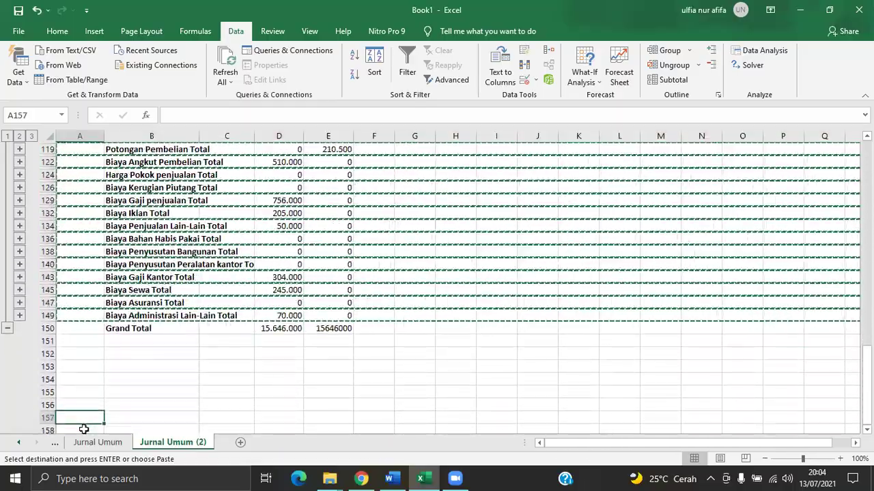
{"action": "left_click", "coordinate": [79, 392]}
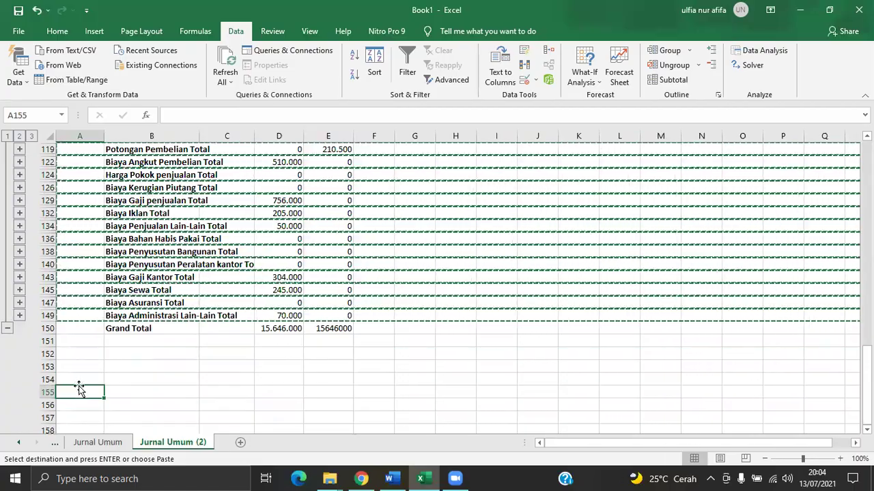
{"action": "key", "text": "ctrl+v"}
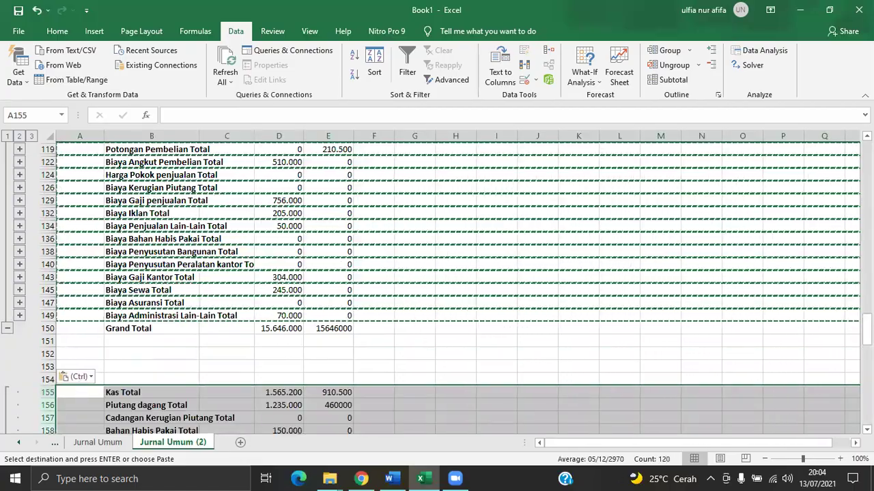
{"action": "scroll", "coordinate": [437, 286], "scroll_direction": "down", "scroll_amount": 7}
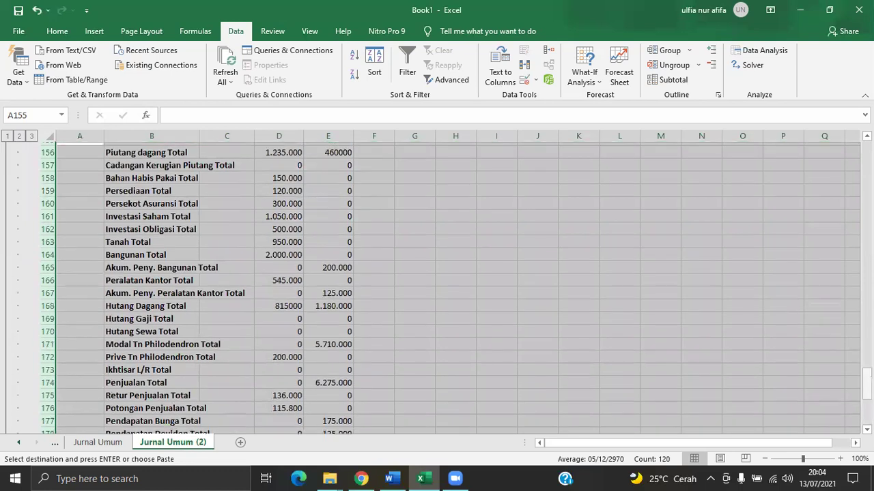
- Widen column B so the pasted account names fit within the column
{"action": "left_click", "coordinate": [193, 135]}
{"action": "left_click_drag", "start_coordinate": [196, 136], "coordinate": [273, 139]}
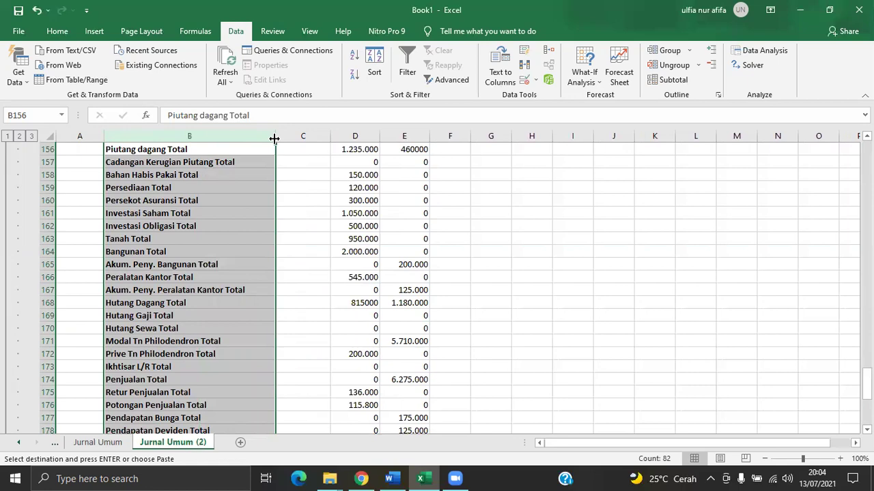
{"action": "scroll", "coordinate": [437, 283], "scroll_direction": "up", "scroll_amount": 5}
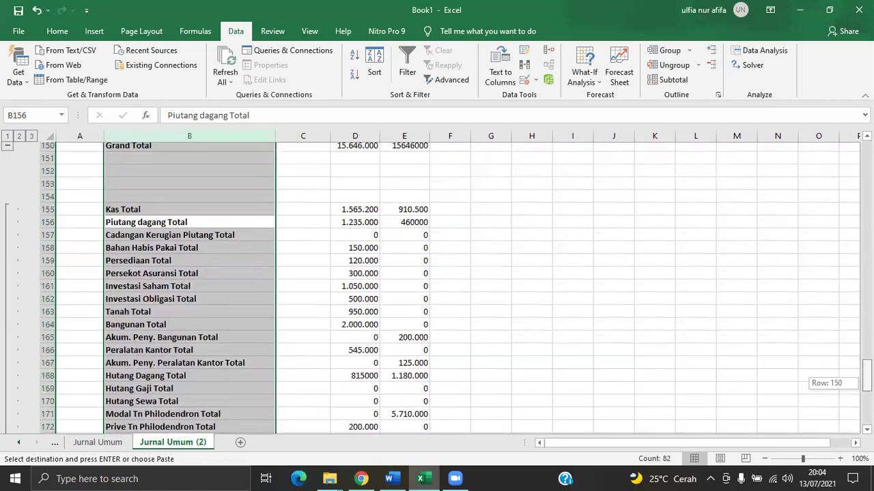
{"action": "left_click", "coordinate": [219, 309]}
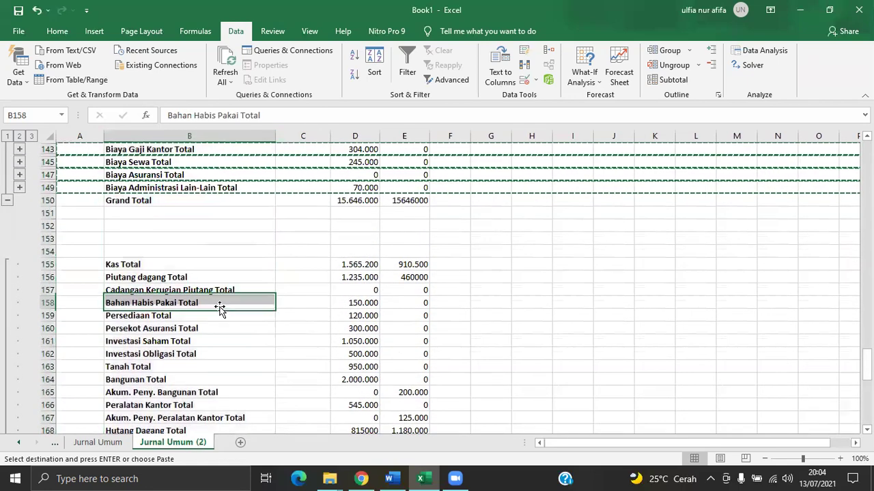
- Remove the word Total from the first two pasted labels, leaving Kas in B155 and Piutang dagang in B156
{"action": "left_click", "coordinate": [203, 263]}
{"action": "double_click", "coordinate": [181, 263]}
{"action": "key", "text": "BackSpace"}
{"action": "key", "text": "BackSpace"}
{"action": "key", "text": "BackSpace"}
{"action": "key", "text": "BackSpace"}
{"action": "key", "text": "BackSpace"}
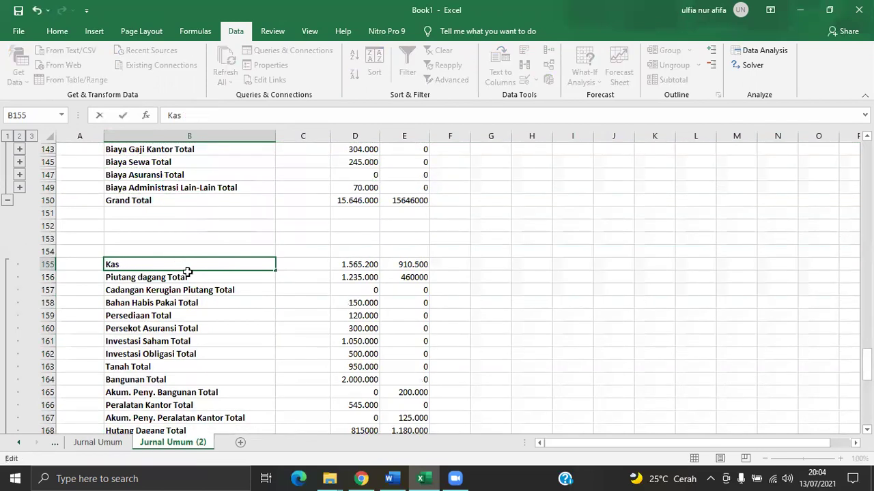
{"action": "left_click", "coordinate": [198, 278]}
{"action": "double_click", "coordinate": [203, 278]}
{"action": "key", "text": "BackSpace"}
{"action": "key", "text": "BackSpace"}
{"action": "key", "text": "BackSpace"}
{"action": "key", "text": "BackSpace"}
{"action": "key", "text": "BackSpace"}
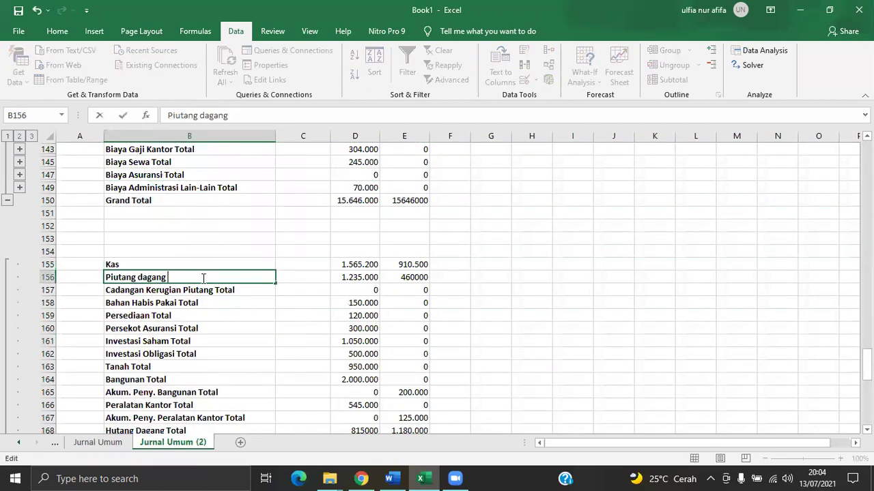
- Shorten the label in B157 to Cadangan Kerugian Piutang and the one in B158 to Bahan Habis Pakai
{"action": "left_click", "coordinate": [249, 288]}
{"action": "double_click", "coordinate": [249, 288]}
{"action": "key", "text": "BackSpace"}
{"action": "key", "text": "BackSpace"}
{"action": "key", "text": "BackSpace"}
{"action": "key", "text": "BackSpace"}
{"action": "key", "text": "BackSpace"}
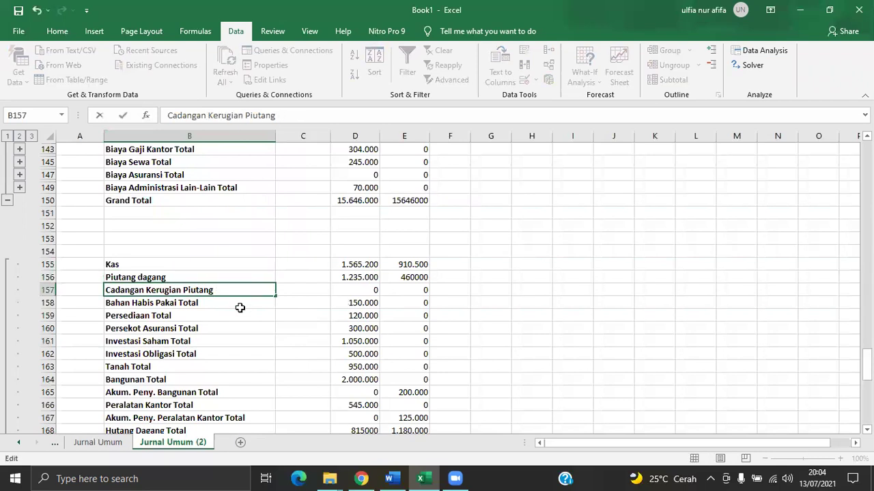
{"action": "left_click", "coordinate": [240, 302]}
{"action": "double_click", "coordinate": [240, 303]}
{"action": "key", "text": "BackSpace"}
{"action": "key", "text": "BackSpace"}
{"action": "key", "text": "BackSpace"}
{"action": "key", "text": "BackSpace"}
{"action": "key", "text": "BackSpace"}
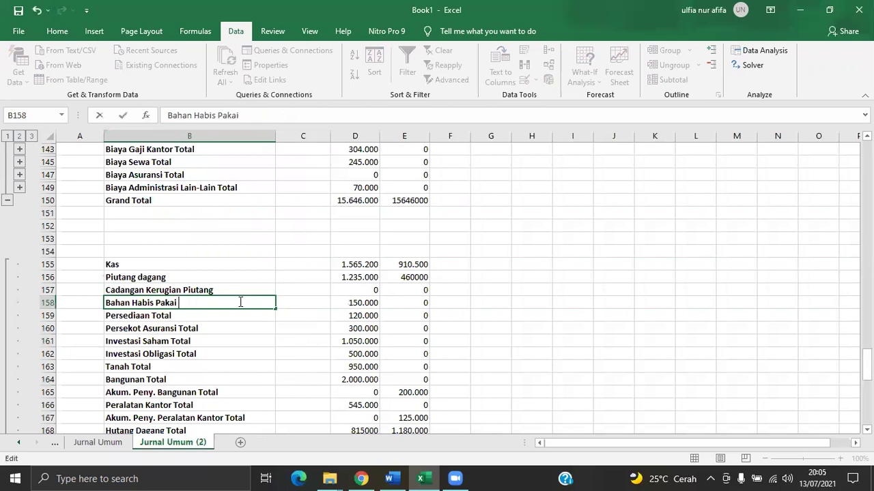
- Remove Total from the labels in B159 and B160, leaving Persediaan and Persekot Asuransi
{"action": "left_click", "coordinate": [234, 314]}
{"action": "double_click", "coordinate": [234, 314]}
{"action": "key", "text": "BackSpace"}
{"action": "key", "text": "BackSpace"}
{"action": "key", "text": "BackSpace"}
{"action": "key", "text": "BackSpace"}
{"action": "key", "text": "BackSpace"}
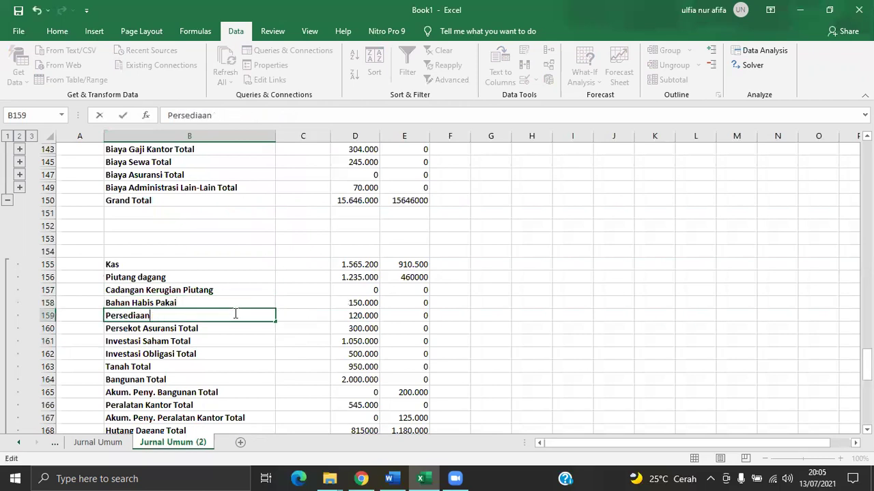
{"action": "left_click", "coordinate": [237, 328]}
{"action": "double_click", "coordinate": [238, 328]}
{"action": "key", "text": "BackSpace"}
{"action": "key", "text": "BackSpace"}
{"action": "key", "text": "BackSpace"}
- Remove Total from the two investment labels, leaving Investasi Saham in B161 and Investasi Obligasi in B162
{"action": "left_click", "coordinate": [238, 340]}
{"action": "double_click", "coordinate": [238, 339]}
{"action": "key", "text": "BackSpace"}
{"action": "key", "text": "BackSpace"}
{"action": "key", "text": "BackSpace"}
{"action": "key", "text": "BackSpace"}
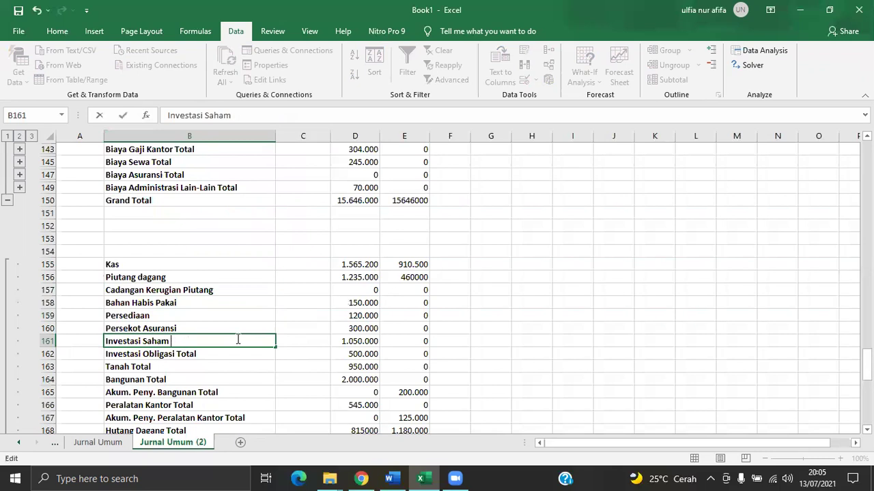
{"action": "left_click", "coordinate": [236, 354]}
{"action": "double_click", "coordinate": [236, 353]}
{"action": "key", "text": "BackSpace"}
{"action": "key", "text": "BackSpace"}
{"action": "key", "text": "BackSpace"}
{"action": "key", "text": "BackSpace"}
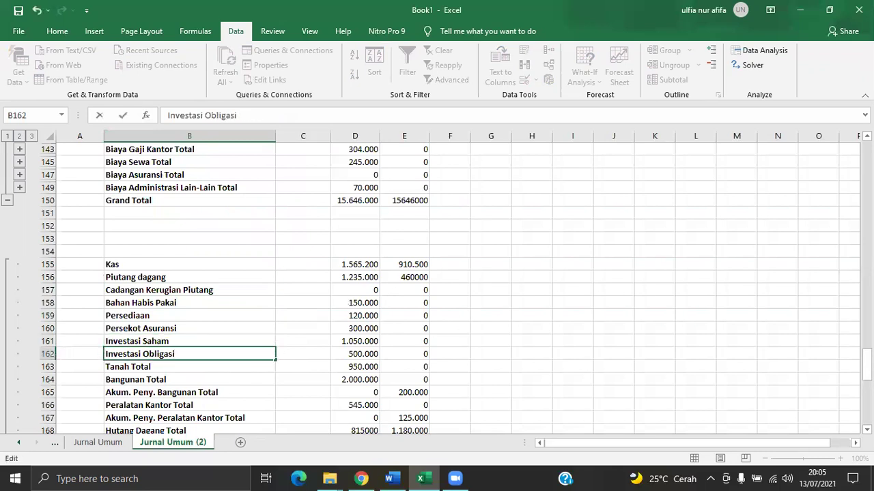
- Shorten the labels in B163 and B164 to Tanah and Bangunan by deleting Total
{"action": "scroll", "coordinate": [465, 239], "scroll_direction": "down", "scroll_amount": 5}
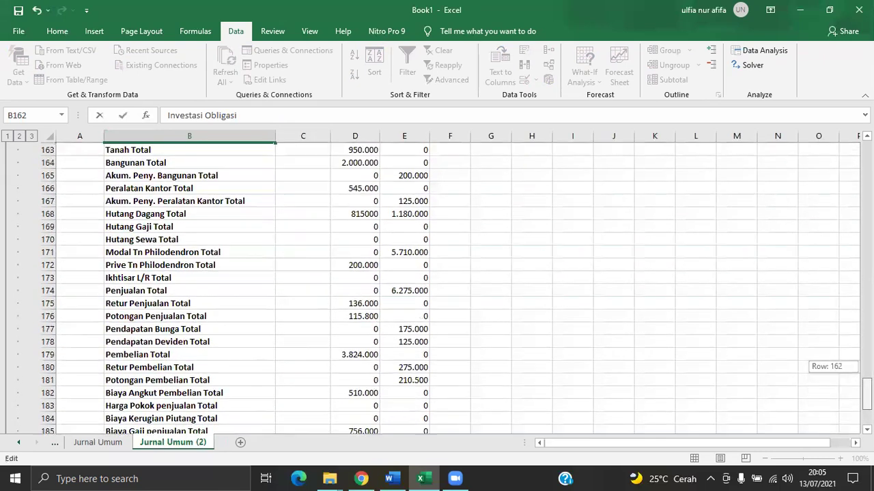
{"action": "left_click", "coordinate": [175, 148]}
{"action": "double_click", "coordinate": [174, 148]}
{"action": "key", "text": "BackSpace"}
{"action": "key", "text": "BackSpace"}
{"action": "key", "text": "BackSpace"}
{"action": "key", "text": "BackSpace"}
{"action": "key", "text": "BackSpace"}
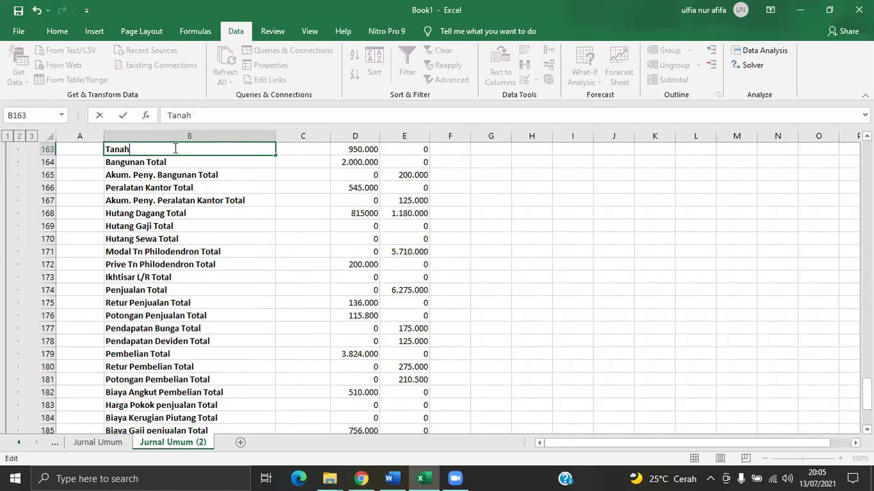
{"action": "left_click", "coordinate": [181, 162]}
{"action": "double_click", "coordinate": [184, 163]}
{"action": "key", "text": "BackSpace"}
{"action": "key", "text": "BackSpace"}
{"action": "key", "text": "BackSpace"}
{"action": "key", "text": "BackSpace"}
{"action": "key", "text": "BackSpace"}
- At the end of the pasted list, delete Total from Biaya Administrasi Lain-Lain in B194 and Biaya Asuransi in B193
{"action": "left_click", "coordinate": [227, 178]}
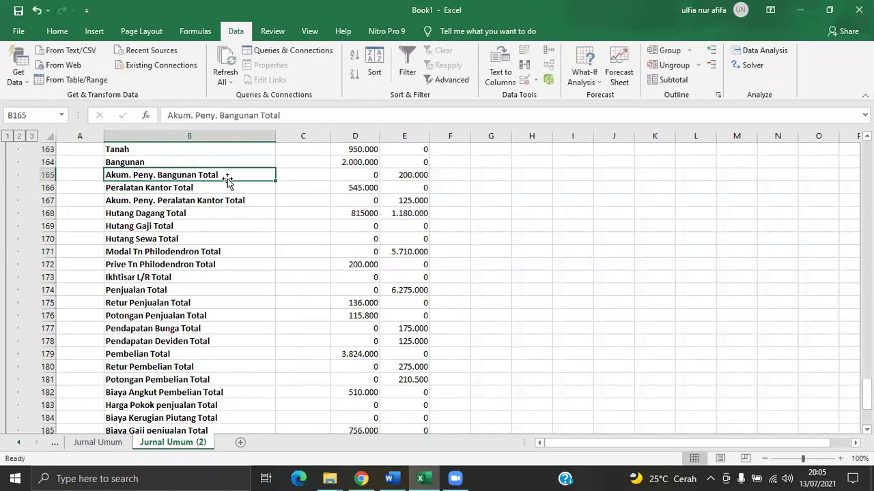
{"action": "key", "text": "ctrl+Down"}
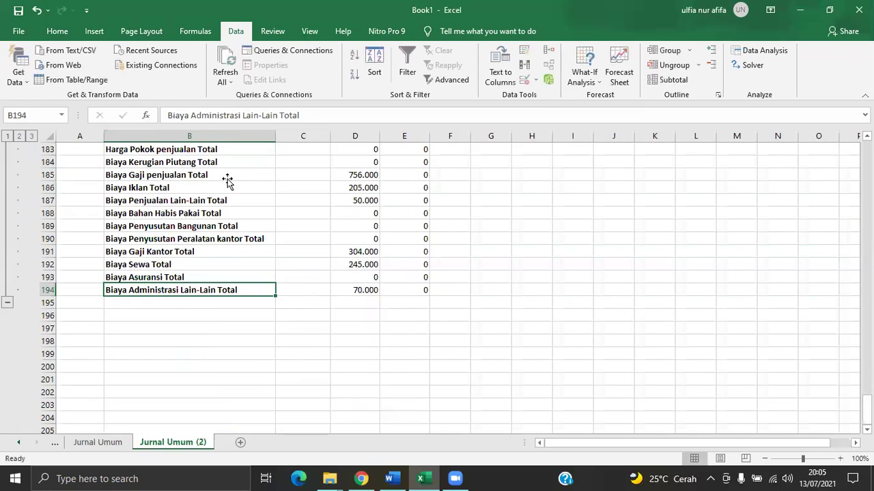
{"action": "double_click", "coordinate": [249, 290]}
{"action": "key", "text": "BackSpace"}
{"action": "key", "text": "BackSpace"}
{"action": "key", "text": "BackSpace"}
{"action": "key", "text": "BackSpace"}
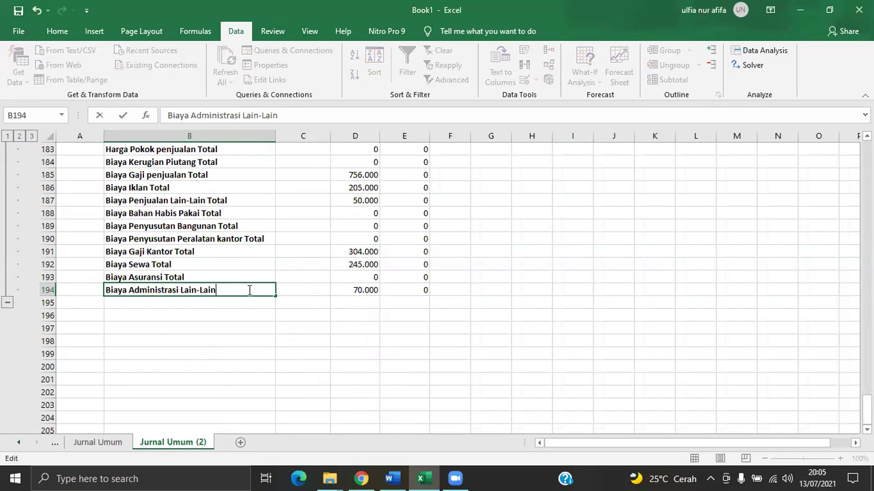
{"action": "left_click", "coordinate": [242, 275]}
{"action": "double_click", "coordinate": [242, 276]}
{"action": "key", "text": "BackSpace"}
{"action": "key", "text": "BackSpace"}
{"action": "key", "text": "BackSpace"}
{"action": "key", "text": "BackSpace"}
{"action": "key", "text": "BackSpace"}
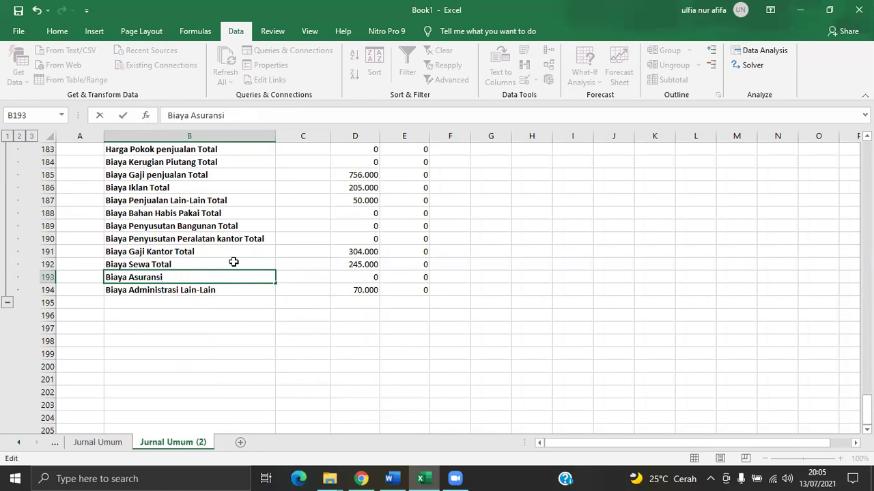
- Delete Total from the labels in B192 and B191, leaving Biaya Sewa and Biaya Gaji Kantor
{"action": "left_click", "coordinate": [230, 263]}
{"action": "double_click", "coordinate": [230, 260]}
{"action": "key", "text": "BackSpace"}
{"action": "key", "text": "BackSpace"}
{"action": "key", "text": "BackSpace"}
{"action": "key", "text": "BackSpace"}
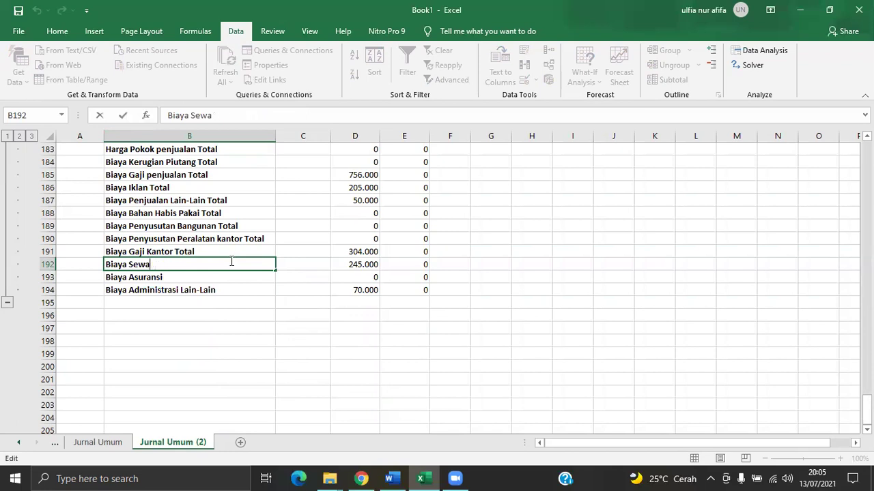
{"action": "left_click", "coordinate": [236, 251]}
{"action": "double_click", "coordinate": [237, 250]}
{"action": "key", "text": "BackSpace"}
{"action": "key", "text": "BackSpace"}
{"action": "key", "text": "BackSpace"}
{"action": "key", "text": "BackSpace"}
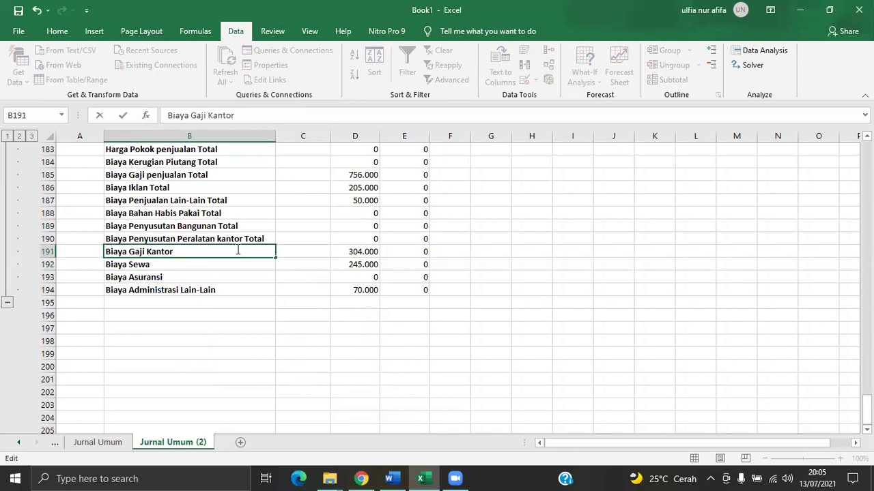
- Shorten the label in B190 to Biaya Penyusutan Peralatan kantor
{"action": "left_click", "coordinate": [270, 239]}
{"action": "double_click", "coordinate": [269, 239]}
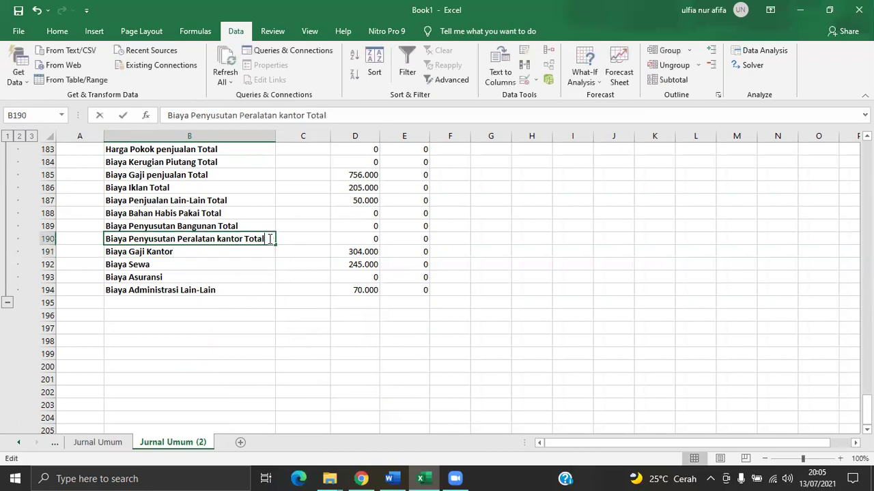
{"action": "key", "text": "BackSpace"}
{"action": "key", "text": "BackSpace"}
{"action": "key", "text": "BackSpace"}
{"action": "key", "text": "BackSpace"}
{"action": "key", "text": "BackSpace"}
{"action": "key", "text": "BackSpace"}
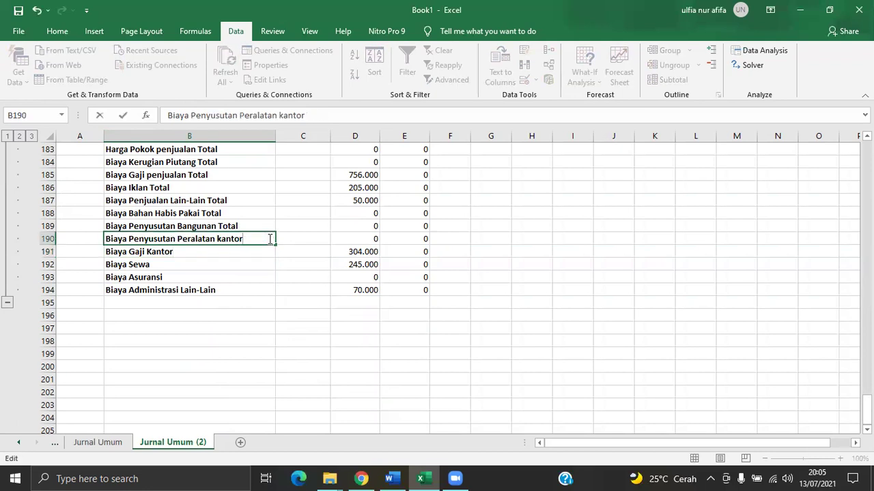
- Delete Total from the label in B189 so it reads Biaya Penyusutan Bangunan
{"action": "left_click", "coordinate": [262, 226]}
{"action": "double_click", "coordinate": [262, 225]}
{"action": "key", "text": "BackSpace"}
{"action": "key", "text": "BackSpace"}
{"action": "key", "text": "BackSpace"}
{"action": "key", "text": "BackSpace"}
{"action": "key", "text": "BackSpace"}
{"action": "key", "text": "BackSpace"}
{"action": "key", "text": "BackSpace"}
{"action": "type", "text": "n"}
- Remove Total from B188 and B187, leaving Biaya Bahan Habis Pakai and Biaya Penjualan Lain-Lain
{"action": "left_click", "coordinate": [255, 213]}
{"action": "double_click", "coordinate": [256, 212]}
{"action": "key", "text": "BackSpace"}
{"action": "key", "text": "BackSpace"}
{"action": "key", "text": "BackSpace"}
{"action": "key", "text": "BackSpace"}
{"action": "double_click", "coordinate": [253, 200]}
{"action": "key", "text": "BackSpace"}
{"action": "key", "text": "BackSpace"}
{"action": "key", "text": "BackSpace"}
{"action": "key", "text": "BackSpace"}
{"action": "key", "text": "BackSpace"}
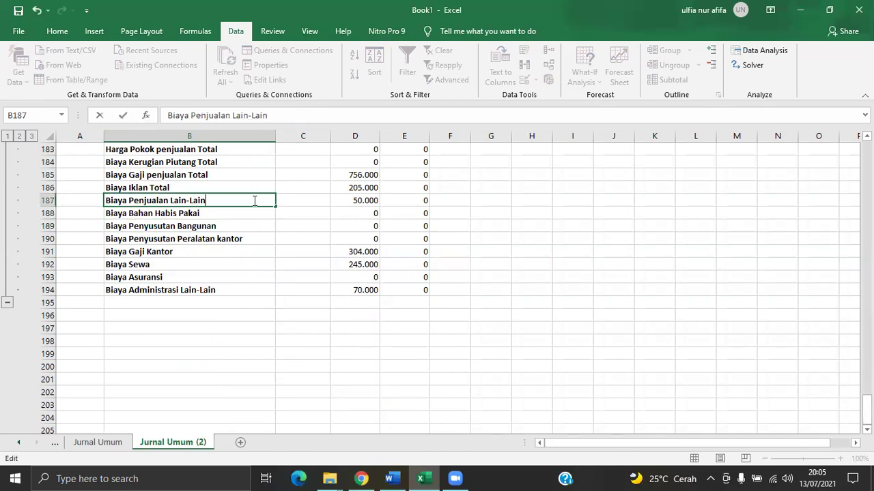
- Shorten the labels in B186 and B185 to Biaya Iklan and Biaya Gaji penjualan
{"action": "left_click", "coordinate": [250, 187]}
{"action": "double_click", "coordinate": [249, 187]}
{"action": "key", "text": "BackSpace"}
{"action": "key", "text": "BackSpace"}
{"action": "key", "text": "BackSpace"}
{"action": "key", "text": "BackSpace"}
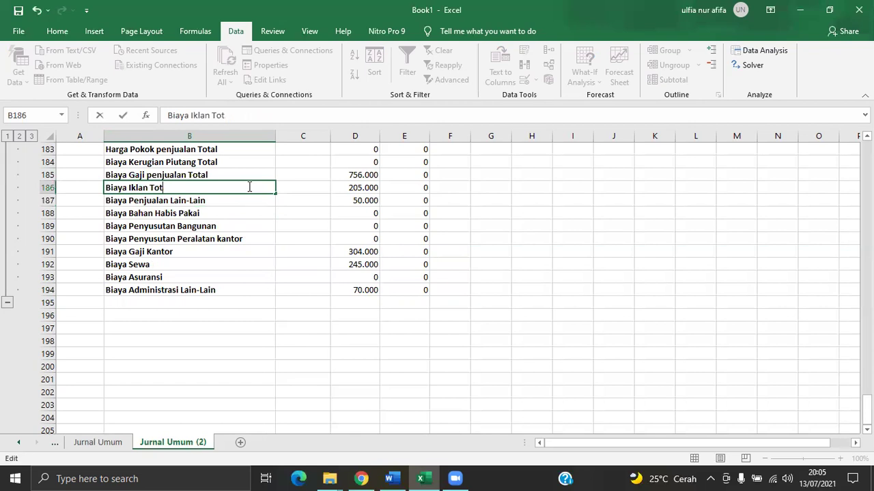
{"action": "left_click_drag", "start_coordinate": [867, 411], "coordinate": [867, 393]}
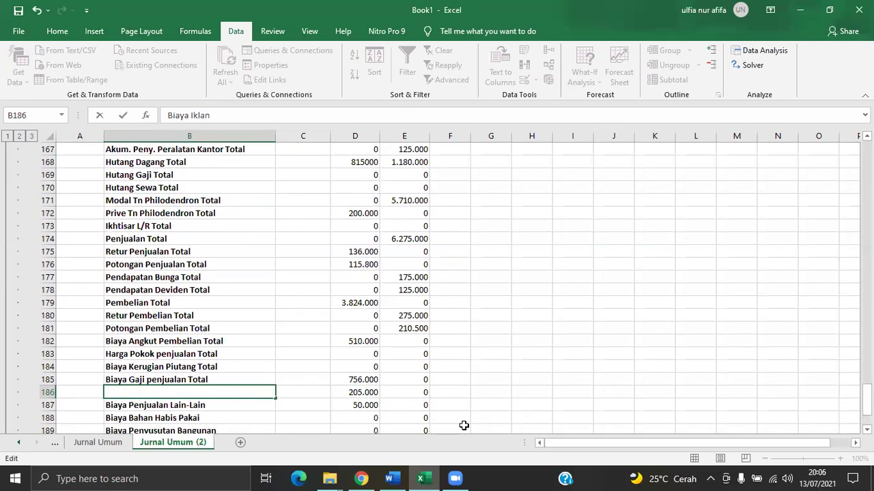
{"action": "left_click", "coordinate": [242, 377]}
{"action": "double_click", "coordinate": [243, 378]}
{"action": "key", "text": "BackSpace"}
{"action": "key", "text": "BackSpace"}
{"action": "key", "text": "BackSpace"}
{"action": "key", "text": "BackSpace"}
{"action": "key", "text": "BackSpace"}
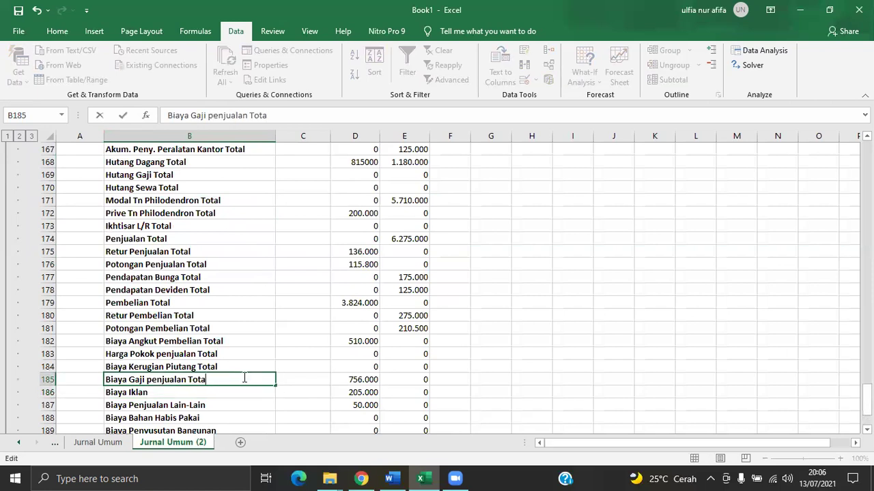
- Delete Total from the labels in B184 and B183, leaving Biaya Kerugian Piutang and Harga Pokok penjualan
{"action": "left_click", "coordinate": [244, 367]}
{"action": "double_click", "coordinate": [244, 366]}
{"action": "key", "text": "BackSpace"}
{"action": "key", "text": "BackSpace"}
{"action": "key", "text": "BackSpace"}
{"action": "key", "text": "BackSpace"}
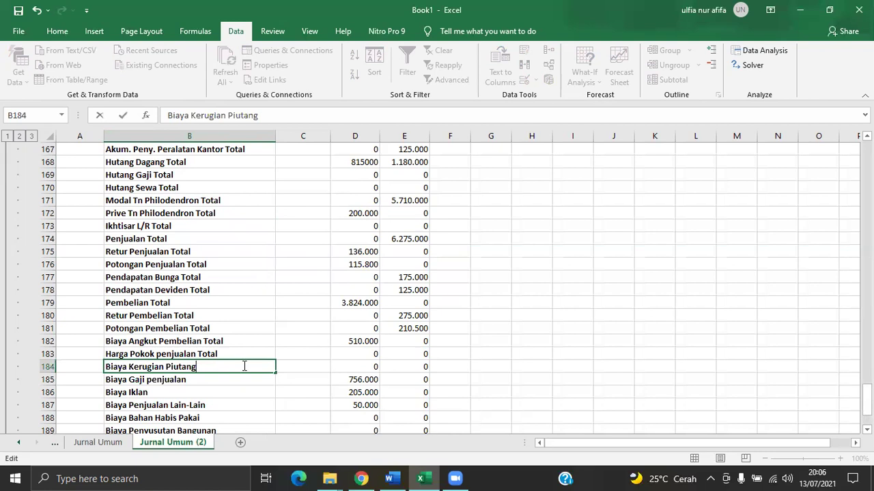
{"action": "left_click", "coordinate": [235, 351]}
{"action": "double_click", "coordinate": [236, 351]}
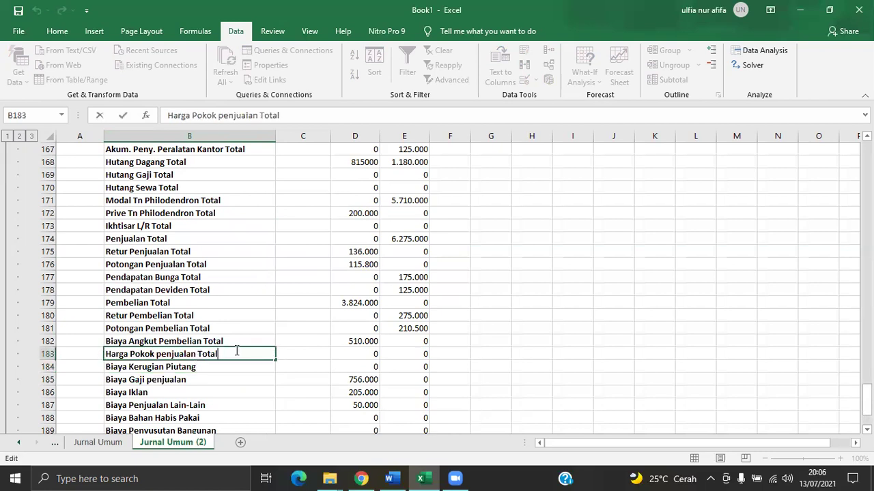
{"action": "key", "text": "BackSpace"}
{"action": "key", "text": "BackSpace"}
{"action": "key", "text": "BackSpace"}
- Delete Total from the labels in B182 and B181, leaving Biaya Angkut Pembelian and Potongan Pembelian
{"action": "left_click", "coordinate": [233, 342]}
{"action": "double_click", "coordinate": [234, 341]}
{"action": "key", "text": "BackSpace"}
{"action": "key", "text": "BackSpace"}
{"action": "key", "text": "BackSpace"}
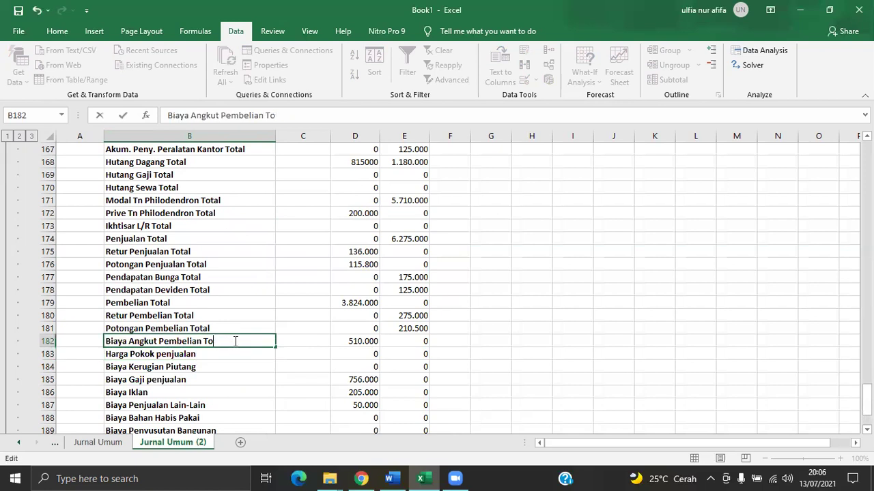
{"action": "left_click", "coordinate": [228, 329]}
{"action": "double_click", "coordinate": [230, 329]}
{"action": "key", "text": "BackSpace"}
{"action": "key", "text": "BackSpace"}
{"action": "key", "text": "BackSpace"}
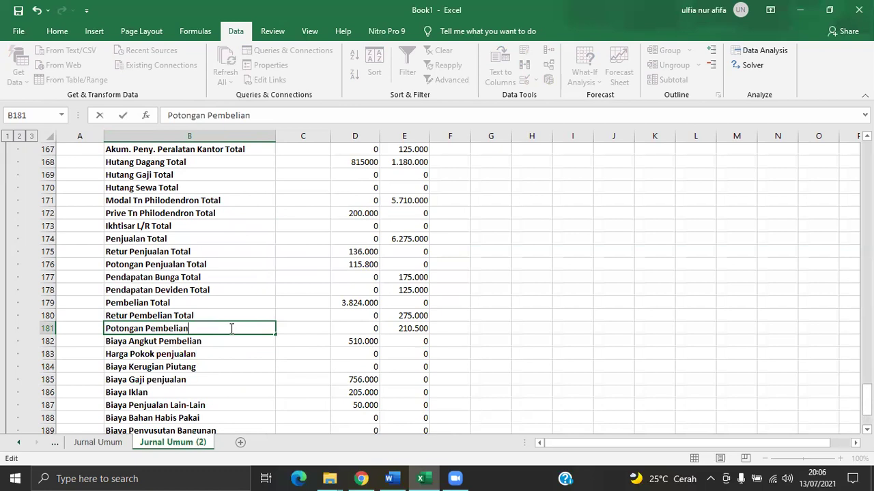
- Shorten the labels in B180 and B179 to Retur Pembelian and Pembelian
{"action": "left_click", "coordinate": [226, 316]}
{"action": "double_click", "coordinate": [227, 316]}
{"action": "key", "text": "BackSpace"}
{"action": "key", "text": "BackSpace"}
{"action": "key", "text": "BackSpace"}
{"action": "key", "text": "BackSpace"}
{"action": "key", "text": "BackSpace"}
{"action": "left_click", "coordinate": [220, 303]}
{"action": "double_click", "coordinate": [221, 303]}
{"action": "key", "text": "BackSpace"}
{"action": "key", "text": "BackSpace"}
{"action": "key", "text": "BackSpace"}
{"action": "key", "text": "BackSpace"}
{"action": "key", "text": "BackSpace"}
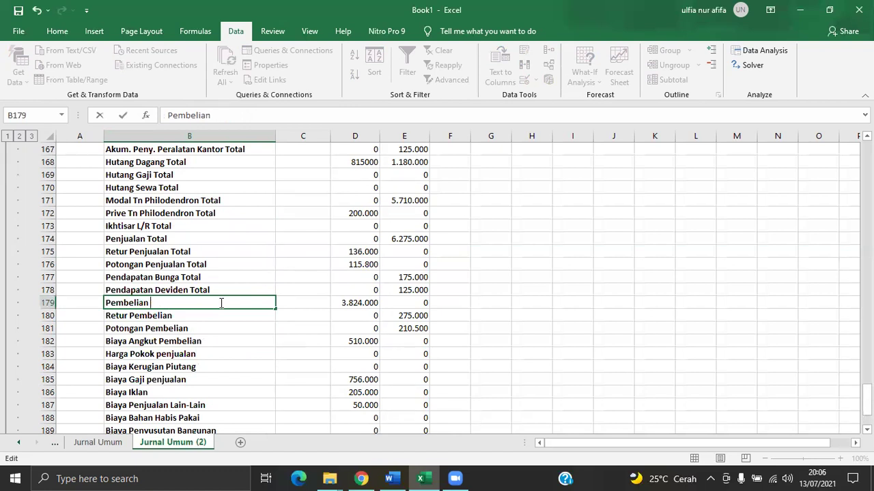
- Remove Total from B178 and B177, leaving Pendapatan Deviden and Pendapatan Bunga
{"action": "left_click", "coordinate": [221, 290]}
{"action": "double_click", "coordinate": [221, 290]}
{"action": "key", "text": "BackSpace"}
{"action": "key", "text": "BackSpace"}
{"action": "key", "text": "BackSpace"}
{"action": "key", "text": "BackSpace"}
{"action": "key", "text": "BackSpace"}
{"action": "left_click", "coordinate": [218, 274]}
{"action": "double_click", "coordinate": [218, 274]}
{"action": "key", "text": "BackSpace"}
{"action": "key", "text": "BackSpace"}
{"action": "key", "text": "BackSpace"}
{"action": "key", "text": "BackSpace"}
{"action": "key", "text": "BackSpace"}
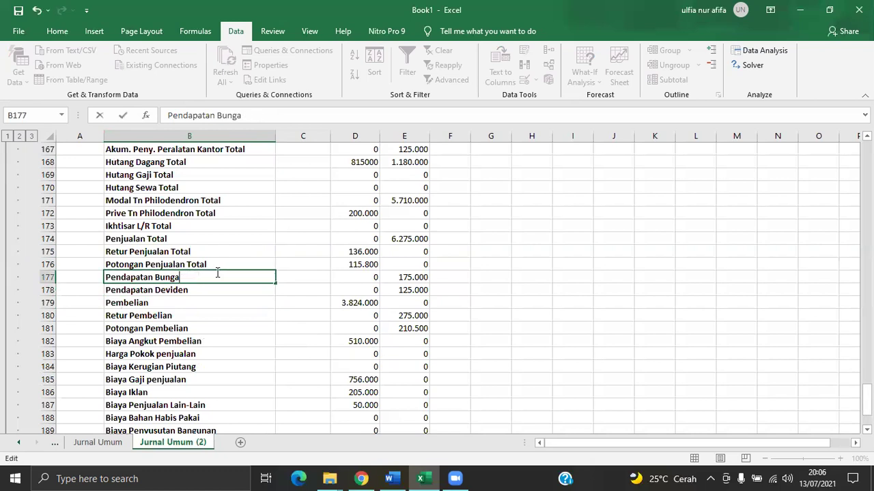
- Delete Total from the labels in B176 and B175 so they read Potongan Penjualan and Retur Penjualan
{"action": "left_click", "coordinate": [212, 261]}
{"action": "double_click", "coordinate": [217, 263]}
{"action": "key", "text": "BackSpace"}
{"action": "key", "text": "BackSpace"}
{"action": "key", "text": "BackSpace"}
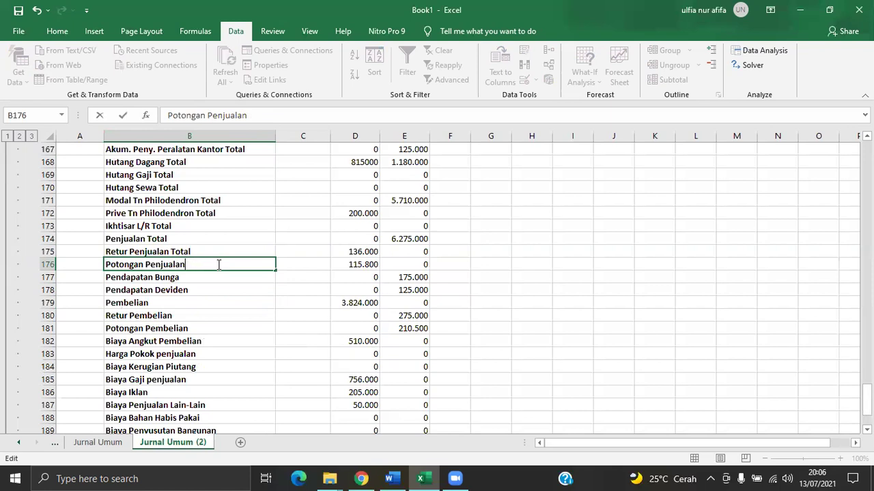
{"action": "double_click", "coordinate": [212, 250]}
{"action": "key", "text": "BackSpace"}
{"action": "key", "text": "BackSpace"}
{"action": "key", "text": "BackSpace"}
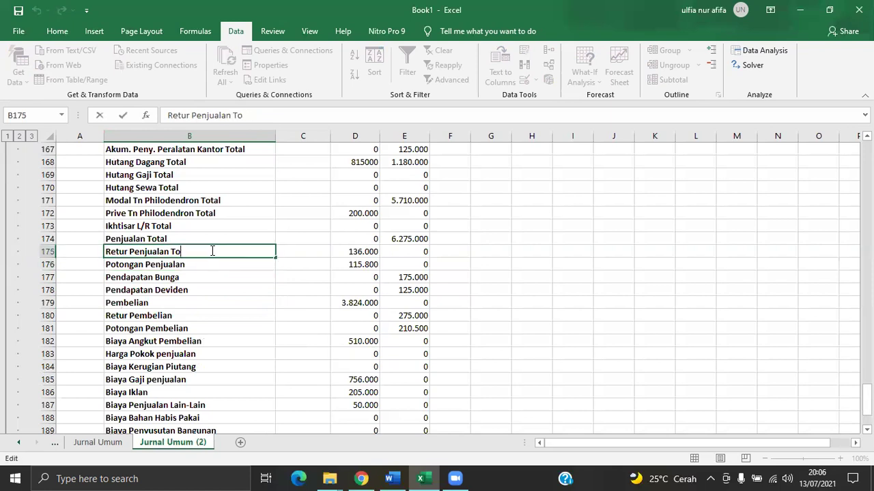
- Shorten the labels in B174 and B173 to Penjualan and Ikhtisar L/R
{"action": "double_click", "coordinate": [209, 238]}
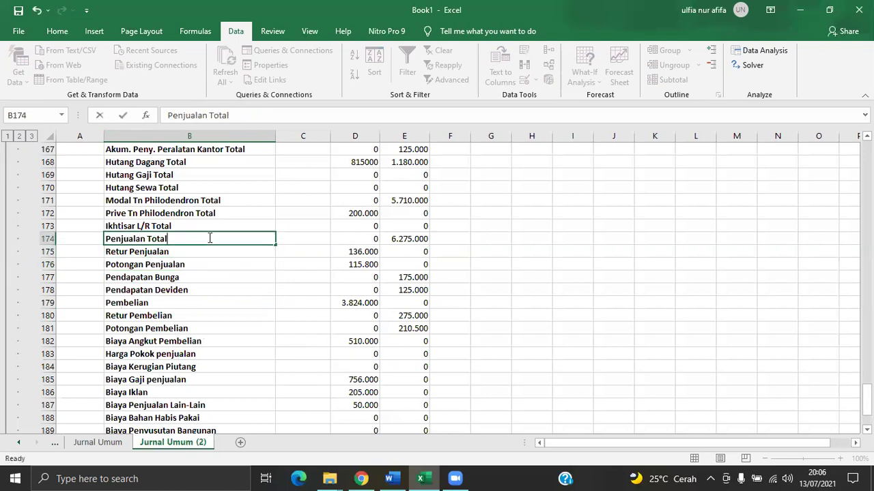
{"action": "key", "text": "BackSpace"}
{"action": "key", "text": "BackSpace"}
{"action": "key", "text": "BackSpace"}
{"action": "key", "text": "BackSpace"}
{"action": "key", "text": "BackSpace"}
{"action": "key", "text": "BackSpace"}
{"action": "double_click", "coordinate": [209, 225]}
{"action": "key", "text": "BackSpace"}
{"action": "key", "text": "BackSpace"}
{"action": "key", "text": "BackSpace"}
{"action": "key", "text": "BackSpace"}
{"action": "key", "text": "BackSpace"}
{"action": "key", "text": "BackSpace"}
- Remove the word Total from the Prive and Modal account labels in B172 and B171
{"action": "double_click", "coordinate": [233, 213]}
{"action": "key", "text": "BackSpace"}
{"action": "key", "text": "BackSpace"}
{"action": "key", "text": "BackSpace"}
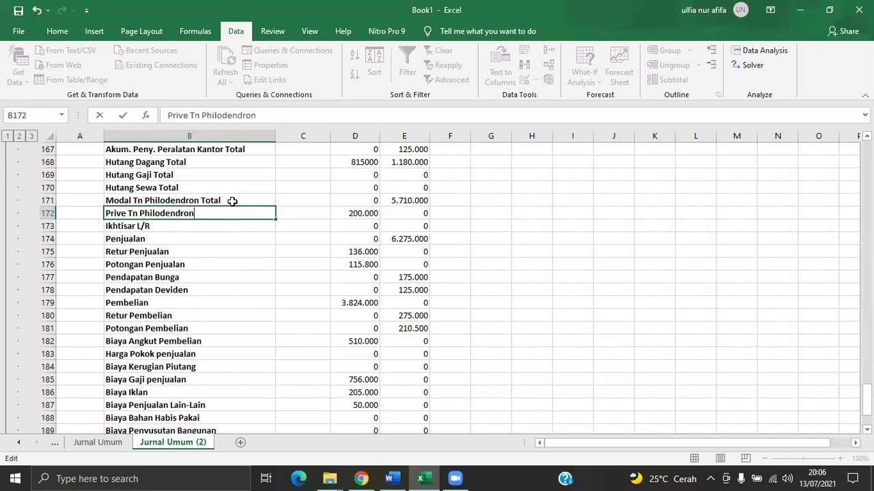
{"action": "double_click", "coordinate": [233, 200]}
{"action": "key", "text": "BackSpace"}
{"action": "key", "text": "BackSpace"}
{"action": "key", "text": "BackSpace"}
{"action": "key", "text": "BackSpace"}
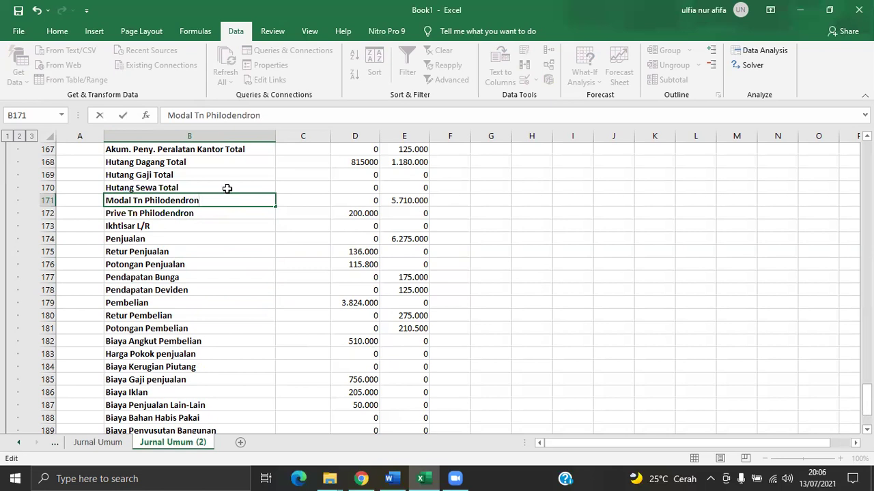
- Delete Total from the labels in B170 and B169, leaving Hutang Sewa and Hutang Gaji
{"action": "double_click", "coordinate": [228, 189]}
{"action": "key", "text": "BackSpace"}
{"action": "key", "text": "BackSpace"}
{"action": "key", "text": "BackSpace"}
{"action": "key", "text": "BackSpace"}
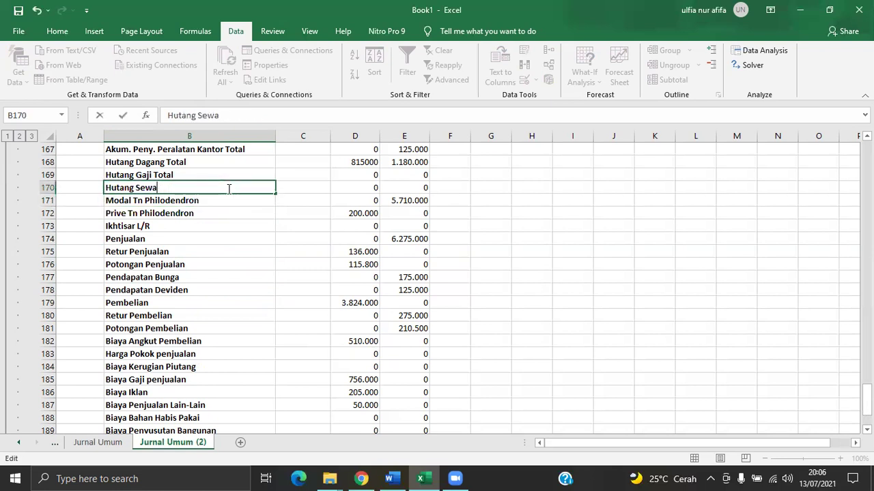
{"action": "double_click", "coordinate": [225, 175]}
{"action": "key", "text": "BackSpace"}
{"action": "key", "text": "BackSpace"}
{"action": "key", "text": "BackSpace"}
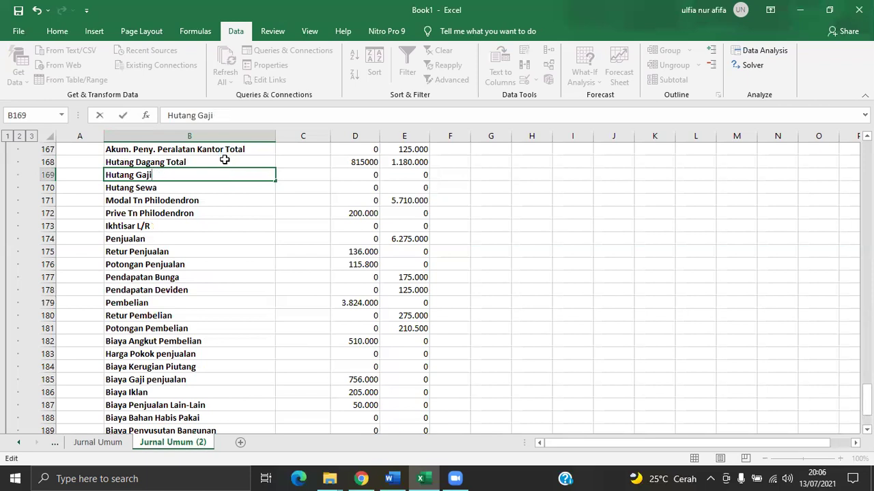
- Shorten the labels in B168 and B167 to Hutang Dagang and Akum. Peny. Peralatan Kantor
{"action": "double_click", "coordinate": [226, 162]}
{"action": "key", "text": "BackSpace"}
{"action": "key", "text": "BackSpace"}
{"action": "key", "text": "BackSpace"}
{"action": "key", "text": "BackSpace"}
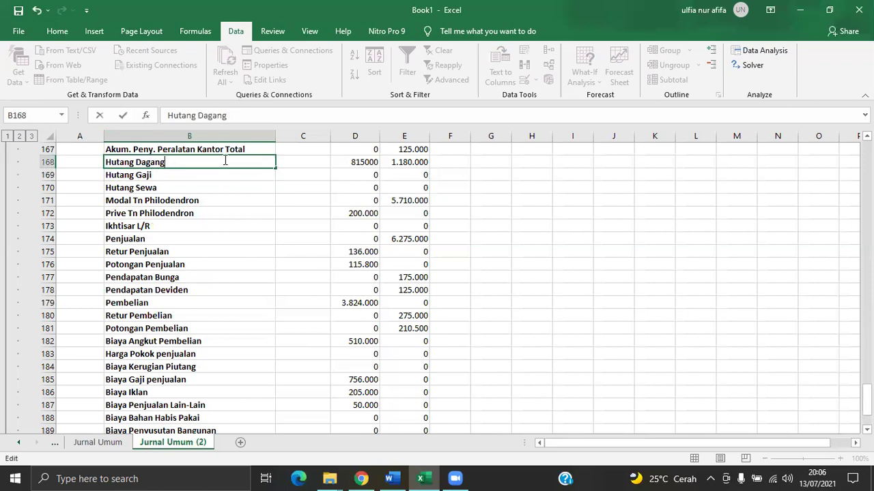
{"action": "left_click_drag", "start_coordinate": [866, 402], "coordinate": [866, 386]}
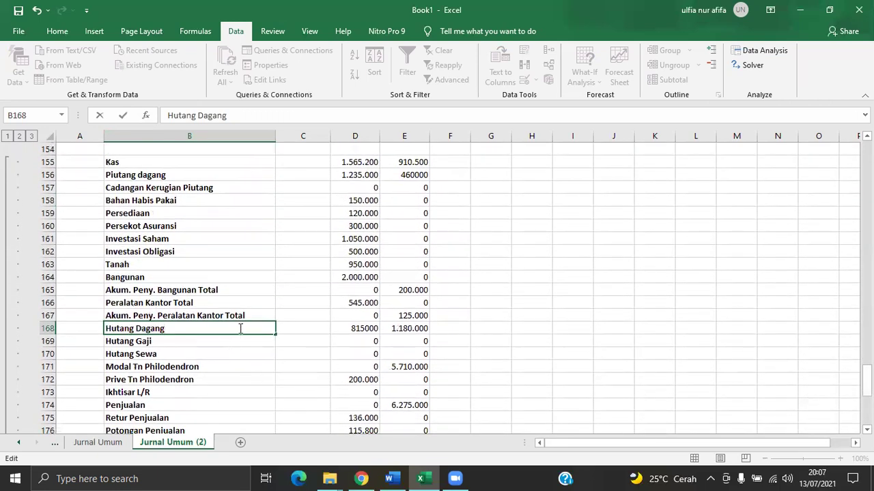
{"action": "double_click", "coordinate": [257, 314]}
{"action": "key", "text": "BackSpace"}
{"action": "key", "text": "BackSpace"}
{"action": "key", "text": "BackSpace"}
{"action": "key", "text": "BackSpace"}
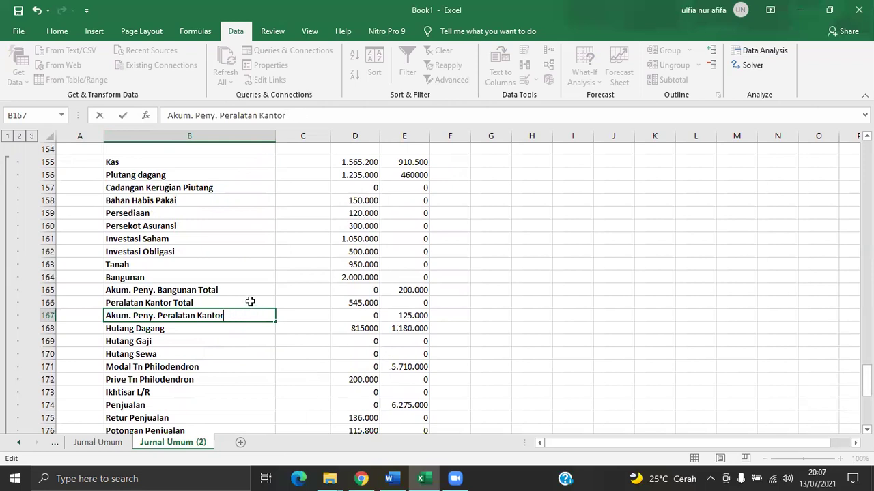
- Remove Total from B166 and B165, leaving Peralatan Kantor and Akum. Peny. Bangunan
{"action": "double_click", "coordinate": [250, 303]}
{"action": "key", "text": "BackSpace"}
{"action": "key", "text": "BackSpace"}
{"action": "key", "text": "BackSpace"}
{"action": "key", "text": "BackSpace"}
{"action": "key", "text": "BackSpace"}
{"action": "key", "text": "BackSpace"}
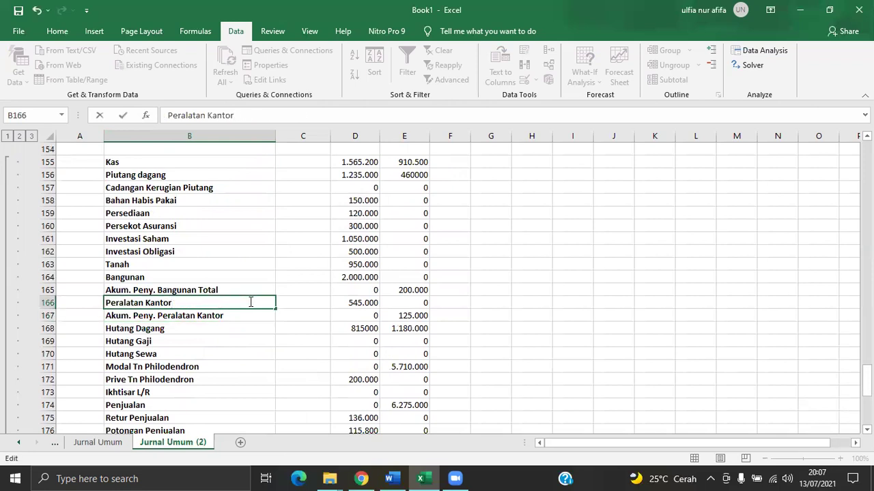
{"action": "double_click", "coordinate": [250, 290]}
{"action": "key", "text": "BackSpace"}
{"action": "key", "text": "BackSpace"}
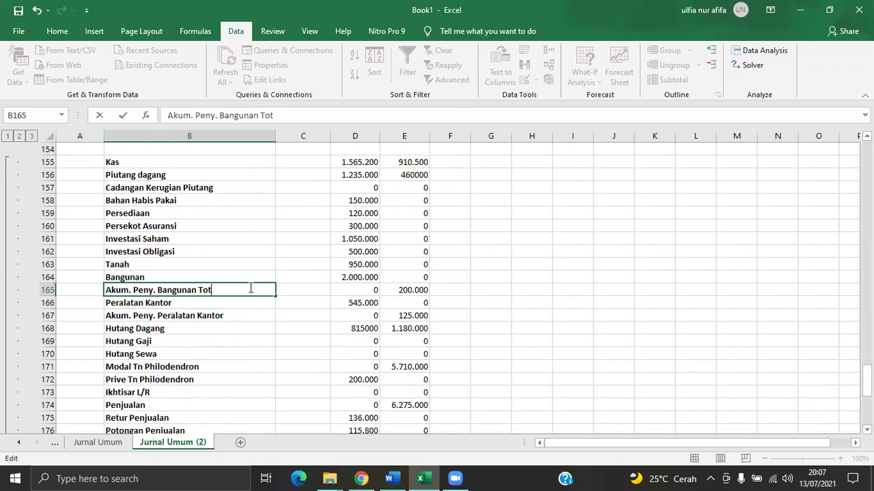
{"action": "left_click", "coordinate": [484, 278]}
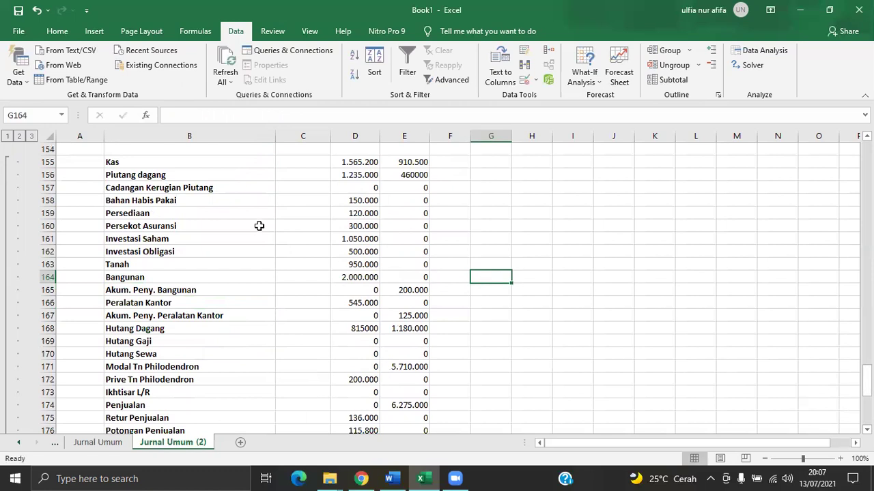
- Define the workbook name Akun_BB for the cleaned account names in B155:B194
{"action": "left_click_drag", "start_coordinate": [230, 162], "coordinate": [208, 410]}
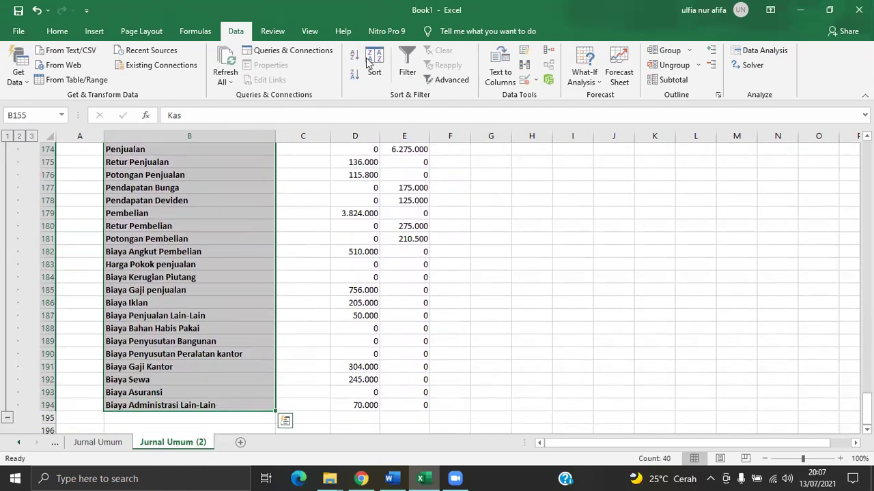
{"action": "left_click", "coordinate": [195, 31]}
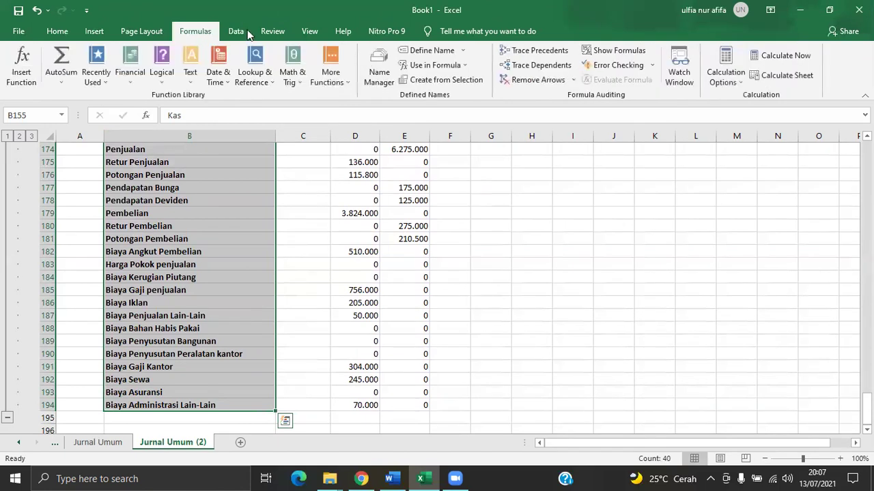
{"action": "left_click", "coordinate": [418, 52]}
{"action": "key", "text": "BackSpace"}
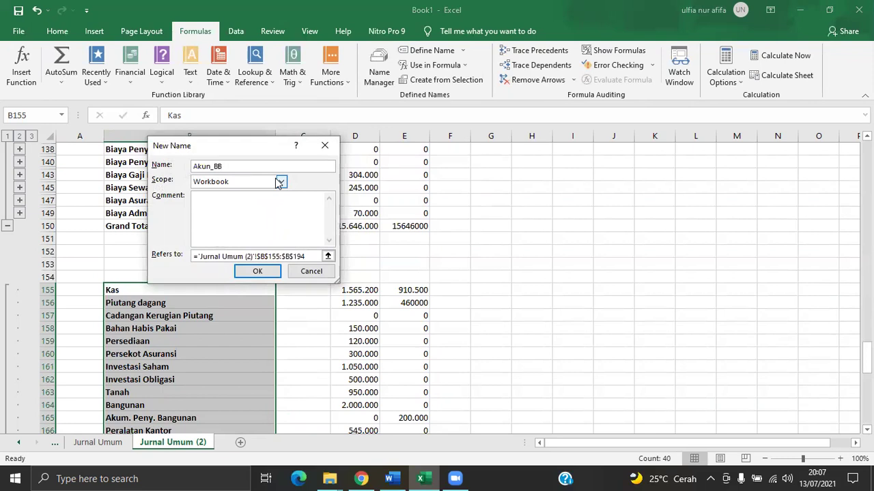
{"action": "type", "text": "Akun_BB"}
{"action": "left_click", "coordinate": [262, 272]}
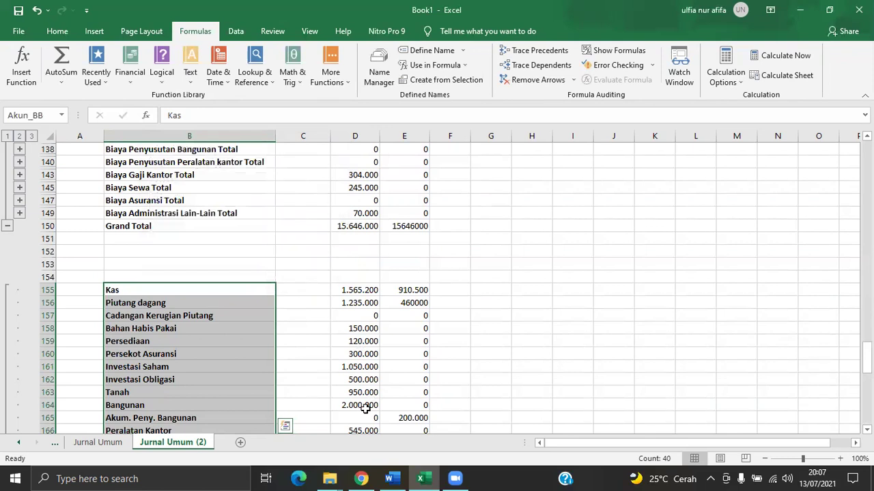
- Define the workbook name Debet_BB for the debit amounts in D155:D194
{"action": "left_click", "coordinate": [414, 277]}
{"action": "left_click_drag", "start_coordinate": [373, 282], "coordinate": [363, 442]}
{"action": "left_click_drag", "start_coordinate": [365, 413], "coordinate": [363, 404]}
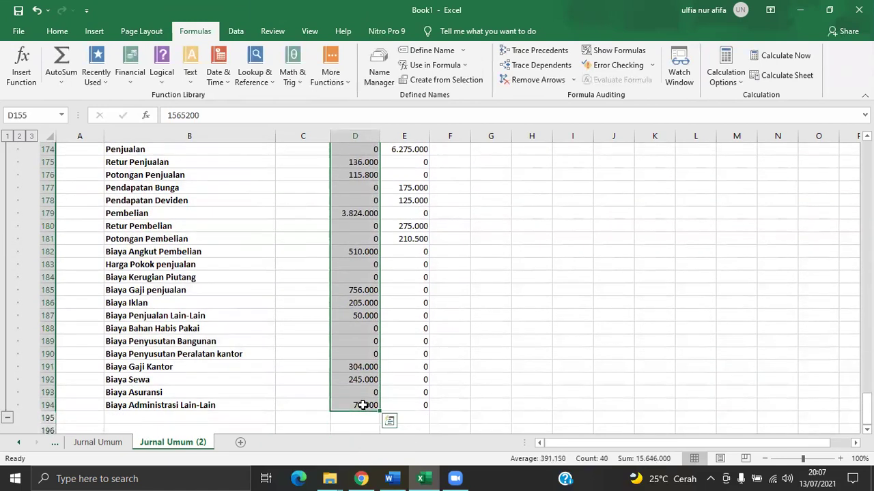
{"action": "left_click", "coordinate": [415, 57]}
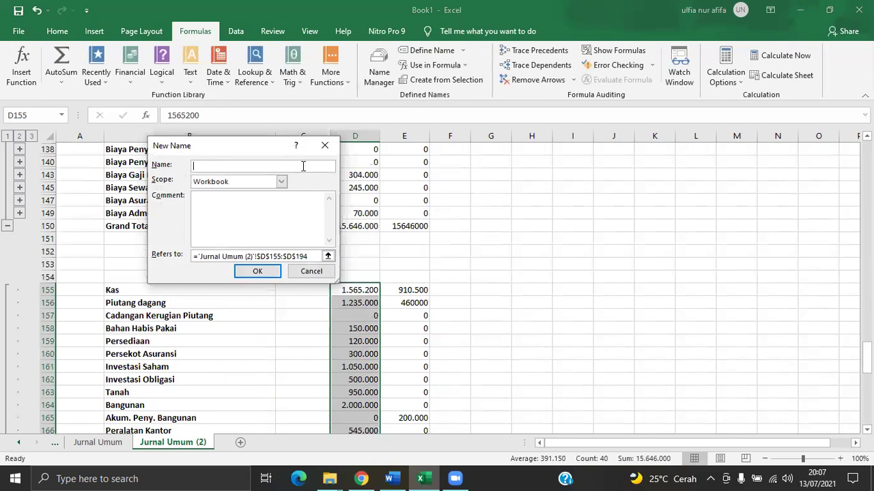
{"action": "type", "text": "Debet_BB"}
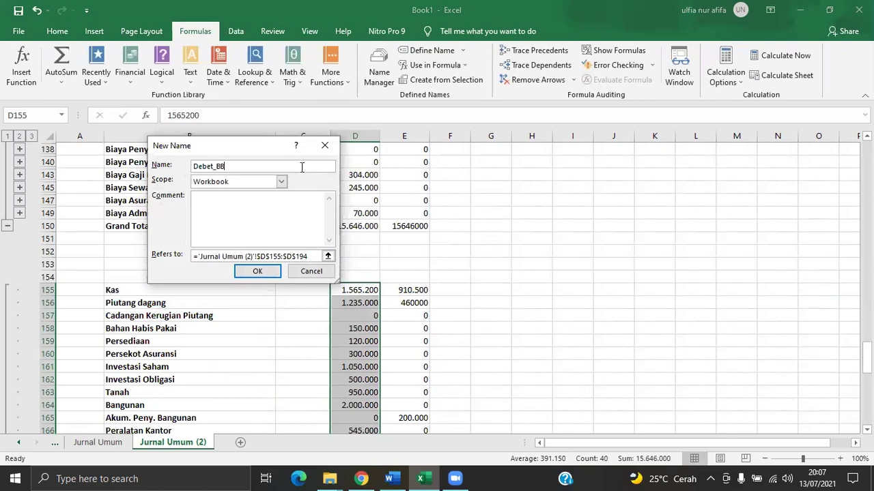
{"action": "left_click", "coordinate": [258, 271]}
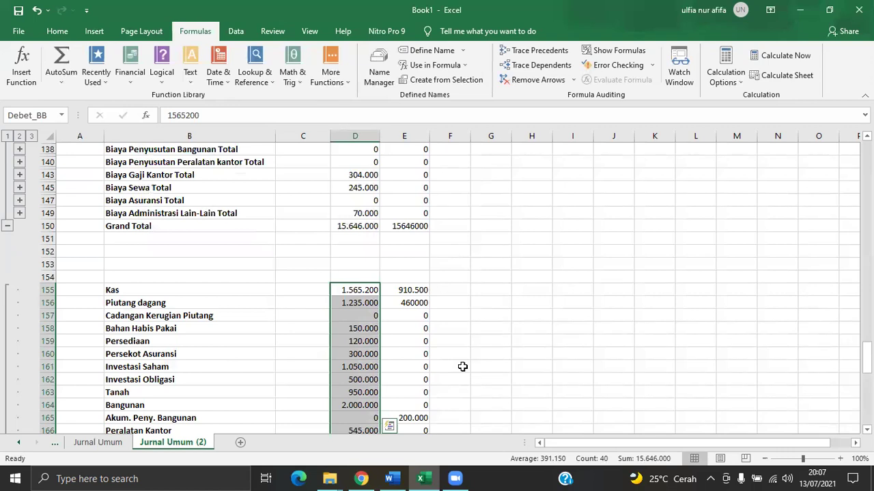
- Try to define the name Kredit _BB, with a space, for the credit amounts in E155:E194
{"action": "left_click", "coordinate": [418, 302]}
{"action": "left_click", "coordinate": [447, 293]}
{"action": "left_click_drag", "start_coordinate": [417, 292], "coordinate": [407, 408]}
{"action": "left_click", "coordinate": [419, 52]}
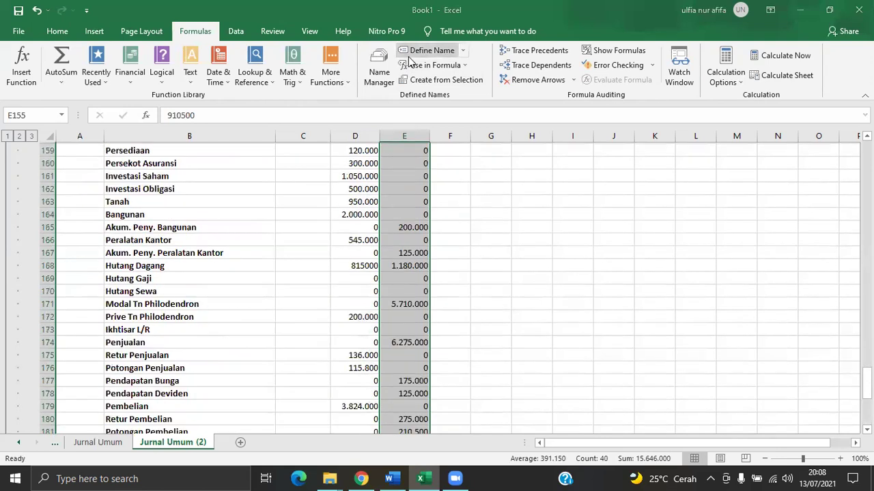
{"action": "type", "text": "Kredit _BB"}
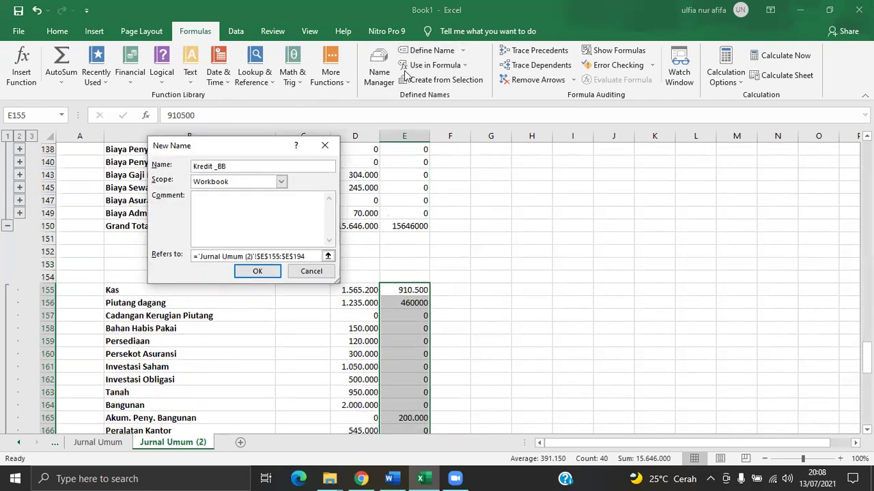
{"action": "left_click", "coordinate": [258, 272]}
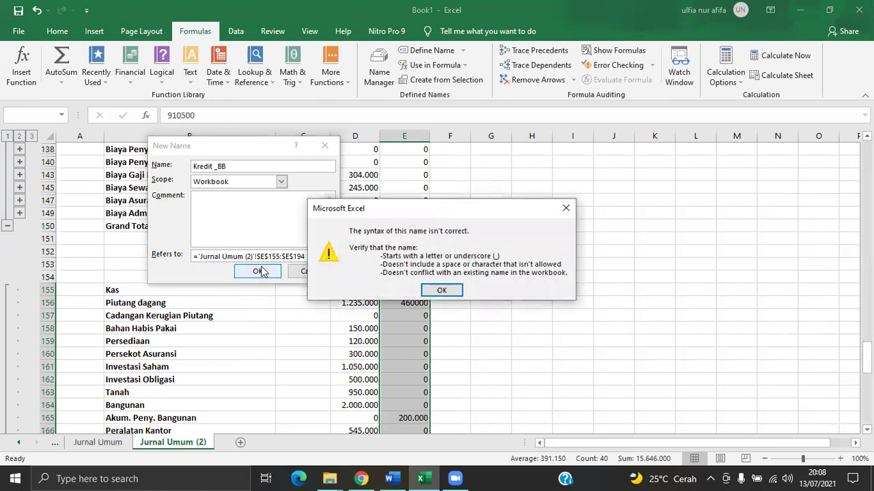
- Correct the new range name to Kredit_BB without the space and create it for E155:E194
{"action": "left_click", "coordinate": [440, 290]}
{"action": "left_click", "coordinate": [236, 164]}
{"action": "key", "text": "BackSpace"}
{"action": "key", "text": "BackSpace"}
{"action": "key", "text": "BackSpace"}
{"action": "type", "text": "_BB"}
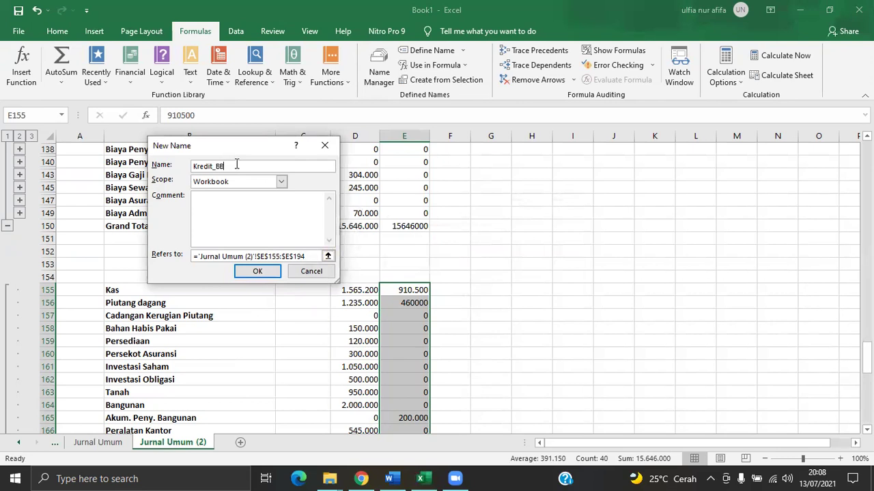
{"action": "left_click", "coordinate": [255, 273]}
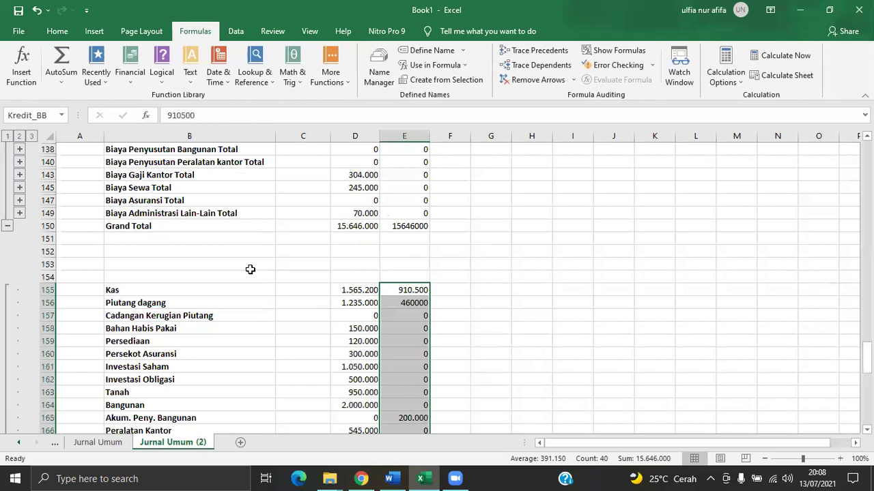
- Rename the Jurnal Umum (2) sheet as Buku Besar
{"action": "right_click", "coordinate": [172, 444]}
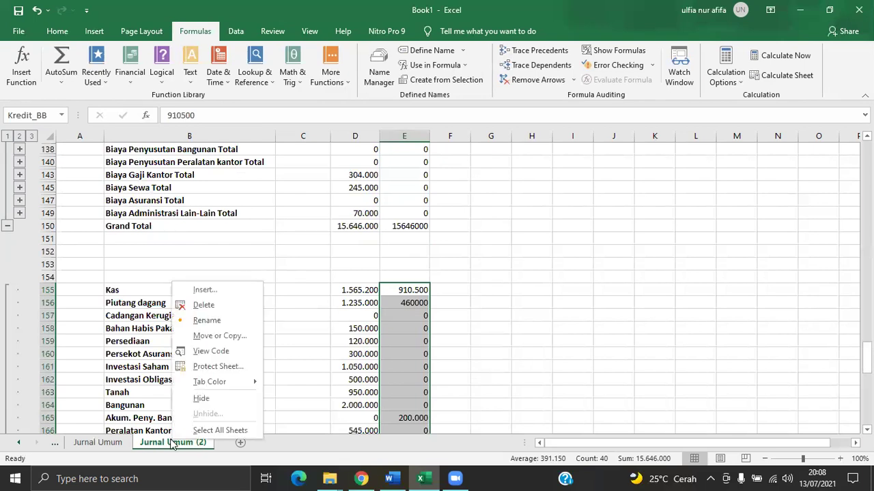
{"action": "left_click", "coordinate": [207, 319]}
{"action": "type", "text": "Bu"}
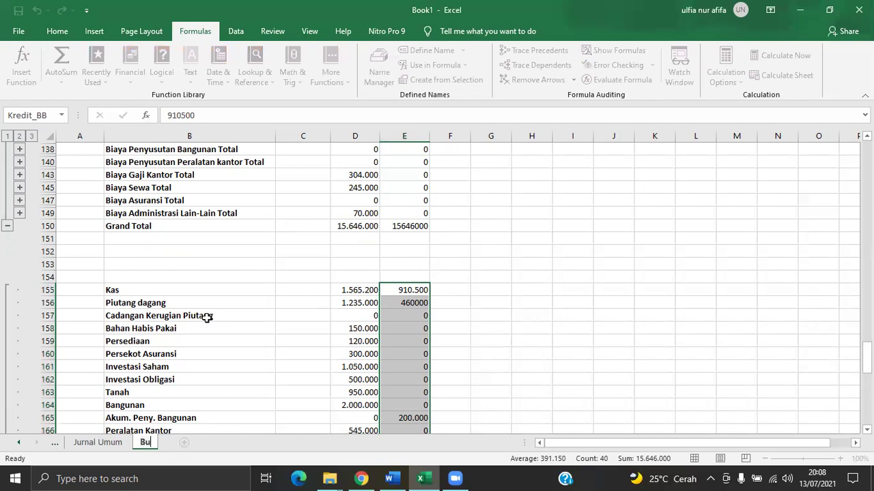
{"action": "type", "text": "ku Besar"}
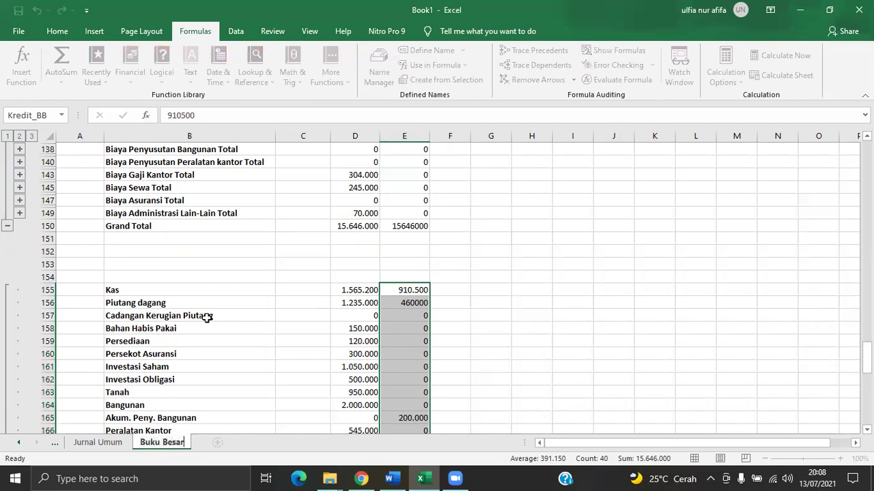
{"action": "left_click", "coordinate": [571, 264]}
- Replace the report title Jurnal Umum in A2 with Buku Besar
{"action": "left_click_drag", "start_coordinate": [866, 361], "coordinate": [866, 147]}
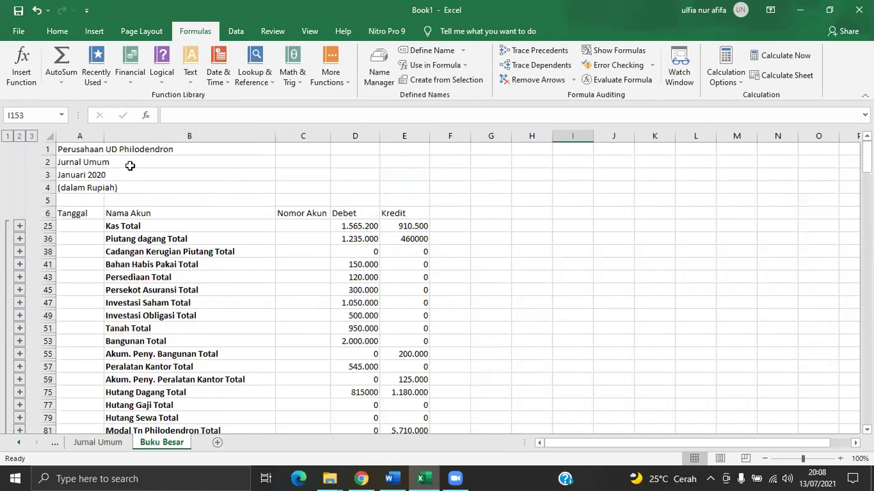
{"action": "left_click", "coordinate": [71, 163]}
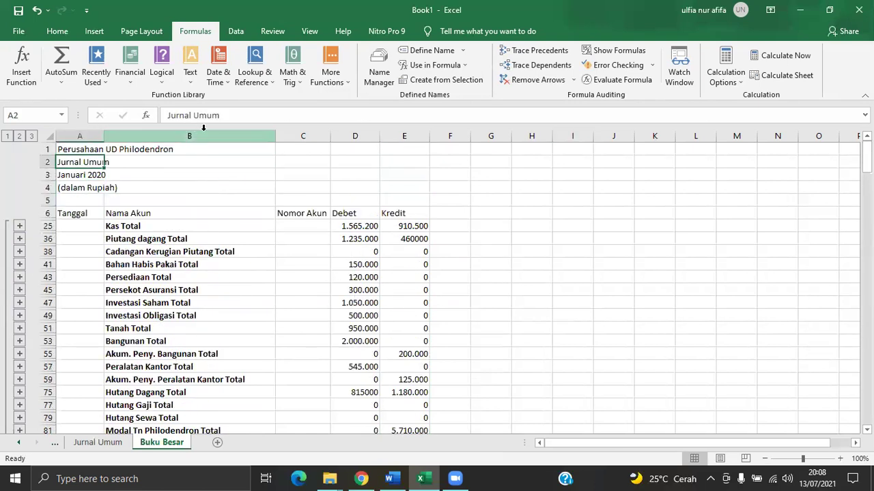
{"action": "left_click", "coordinate": [233, 114]}
{"action": "key", "text": "BackSpace"}
{"action": "key", "text": "BackSpace"}
{"action": "key", "text": "BackSpace"}
{"action": "key", "text": "BackSpace"}
{"action": "key", "text": "BackSpace"}
{"action": "key", "text": "BackSpace"}
{"action": "key", "text": "BackSpace"}
{"action": "key", "text": "BackSpace"}
{"action": "key", "text": "BackSpace"}
{"action": "key", "text": "BackSpace"}
{"action": "key", "text": "BackSpace"}
{"action": "type", "text": "Buku Besar"}
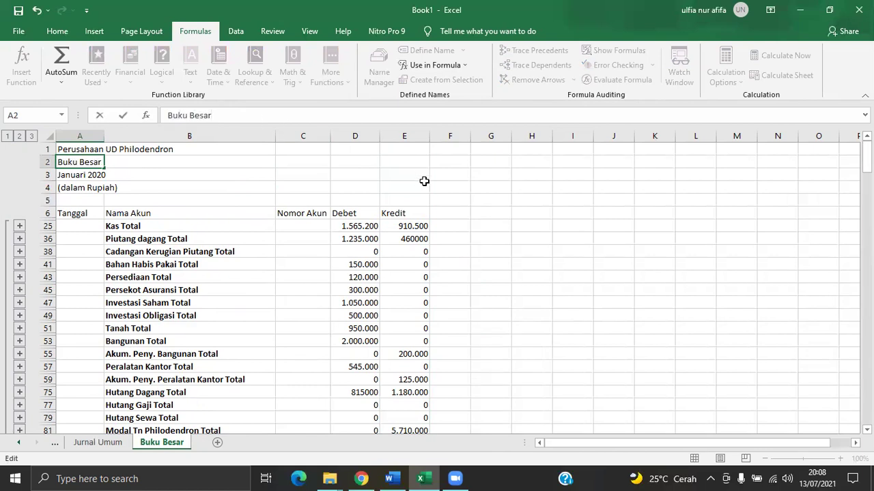
{"action": "left_click", "coordinate": [559, 197]}
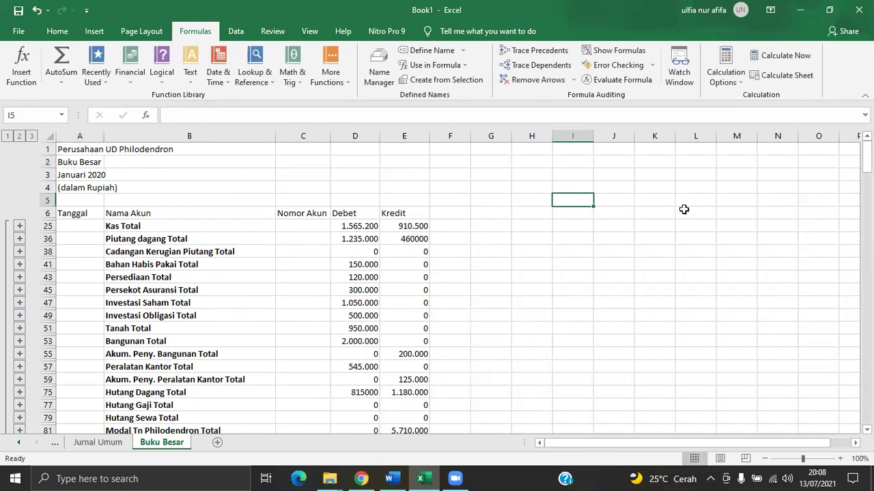